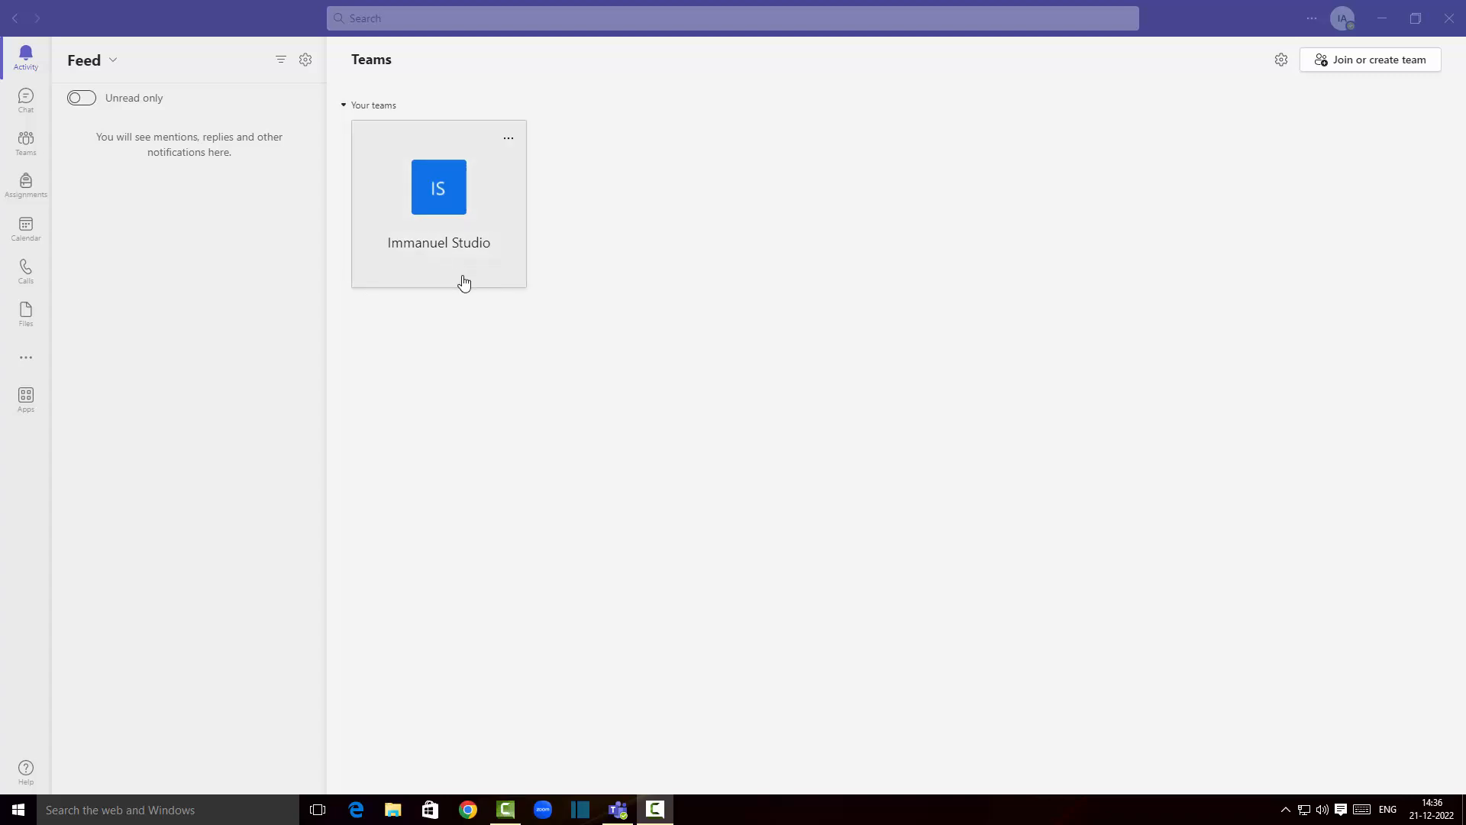
# Step: Review the owners, members and guests of the existing team, and return to the overview of all teams
pyautogui.click(449, 198)
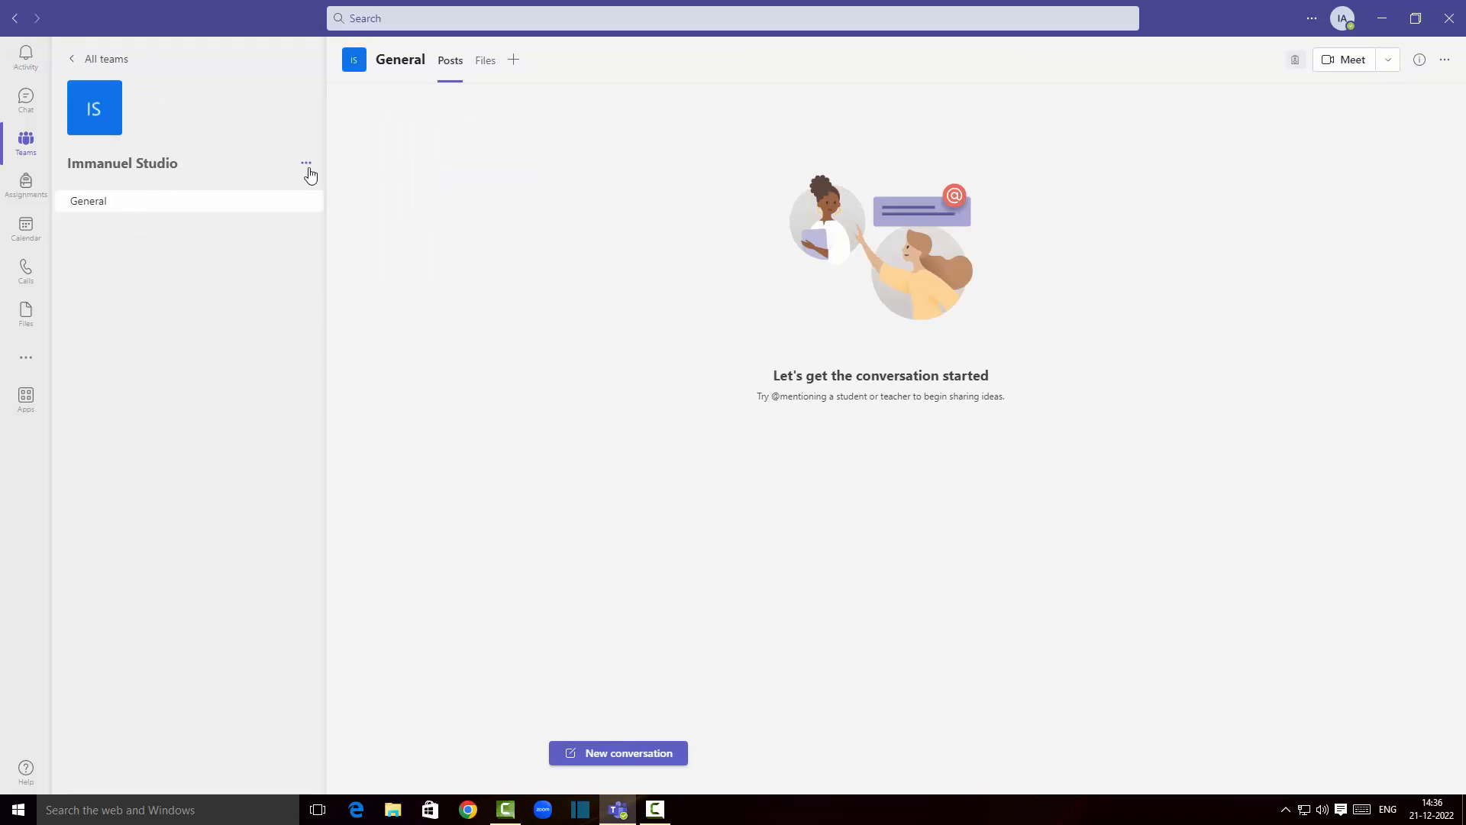
pyautogui.click(306, 165)
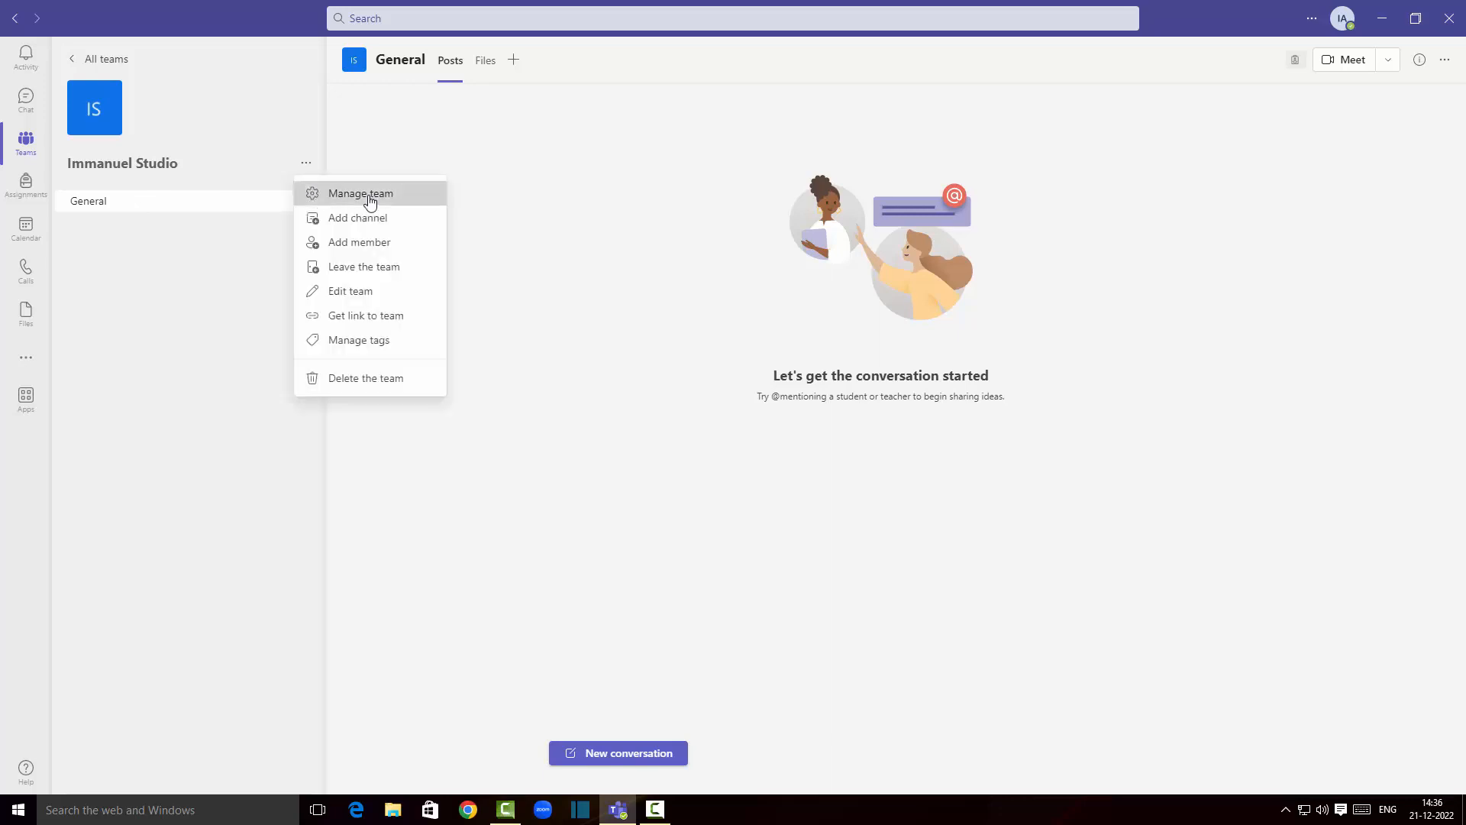
pyautogui.click(369, 197)
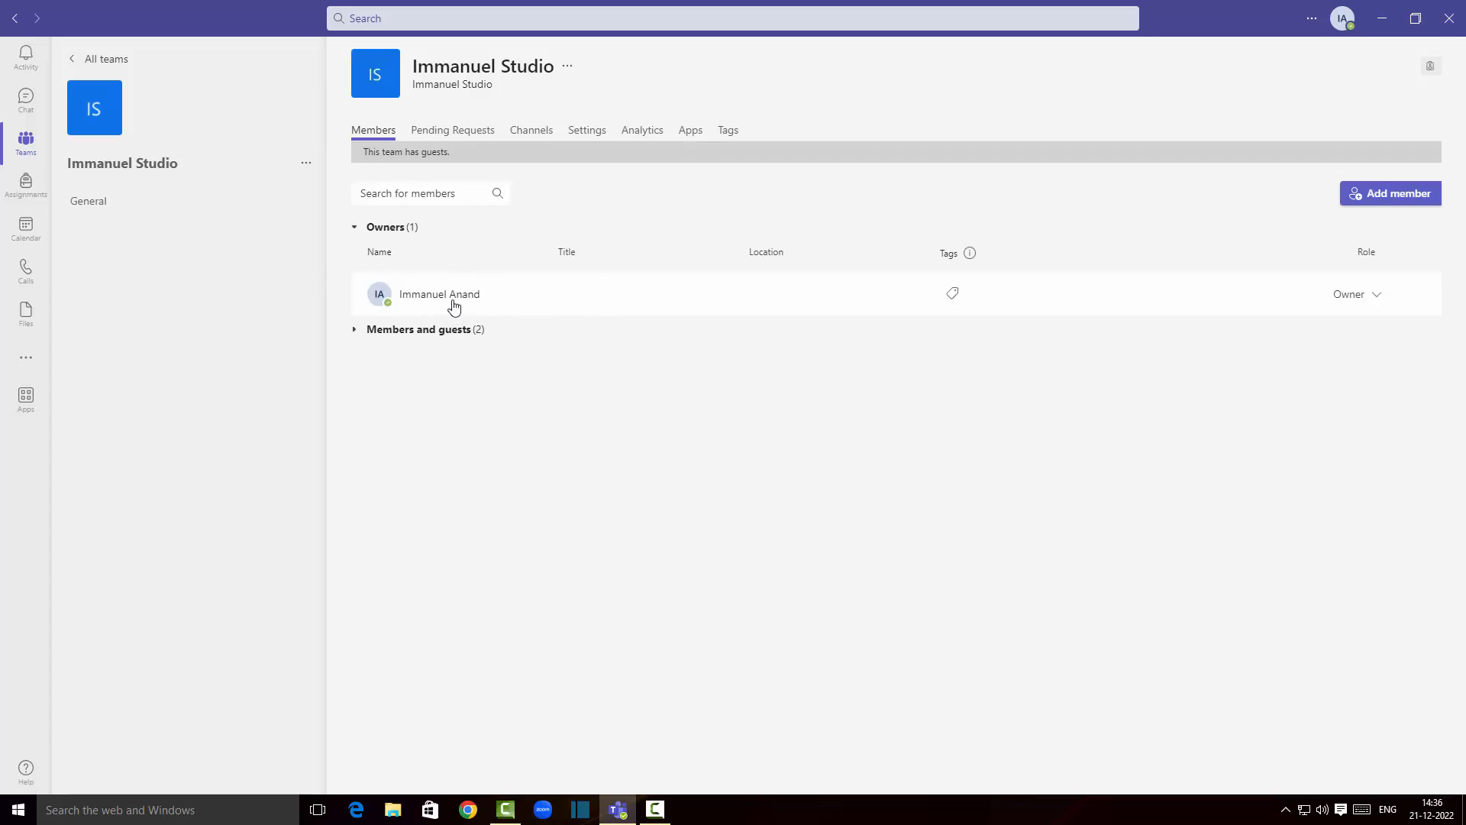
pyautogui.click(368, 333)
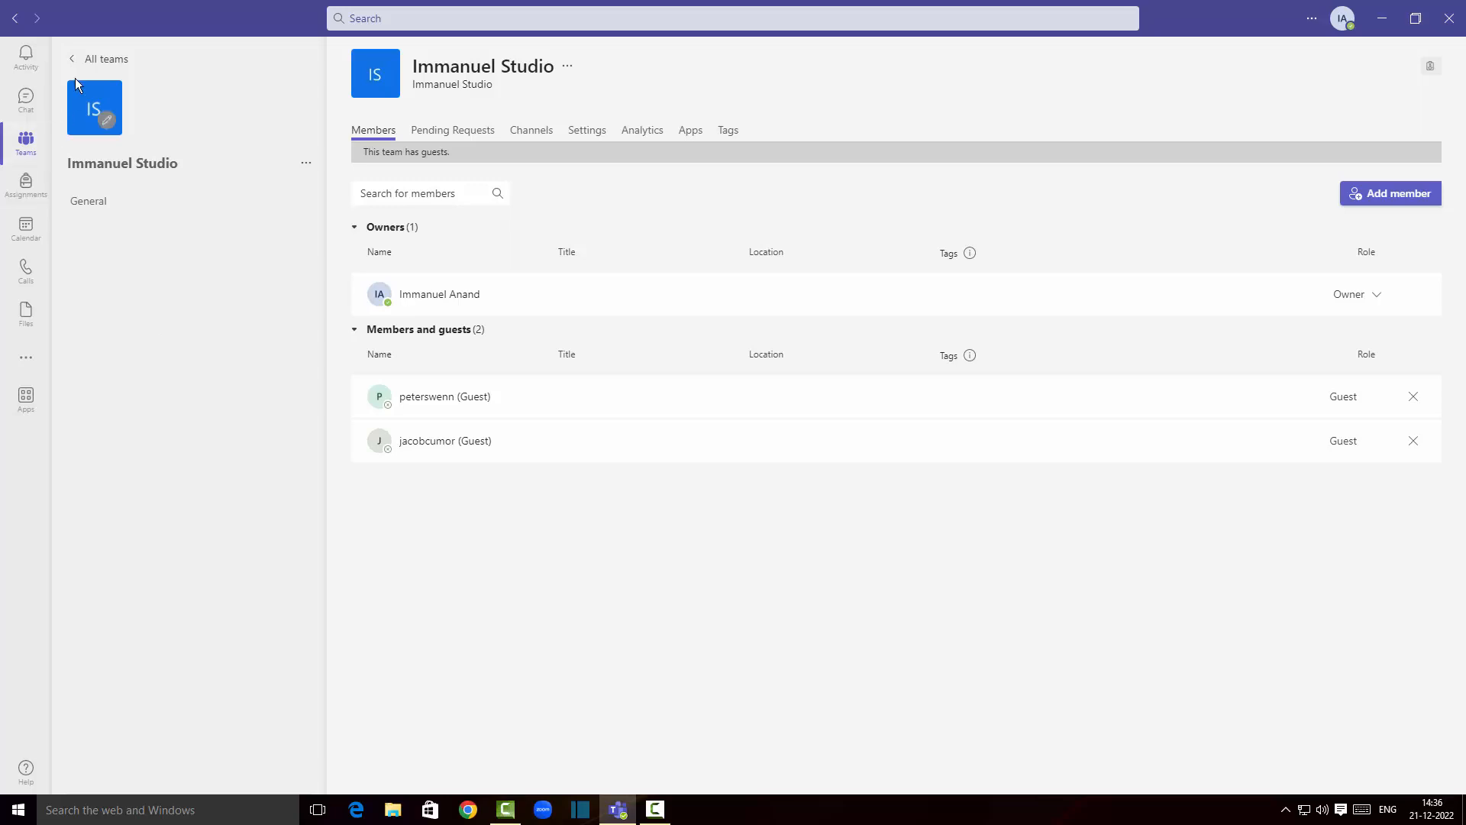
pyautogui.click(70, 53)
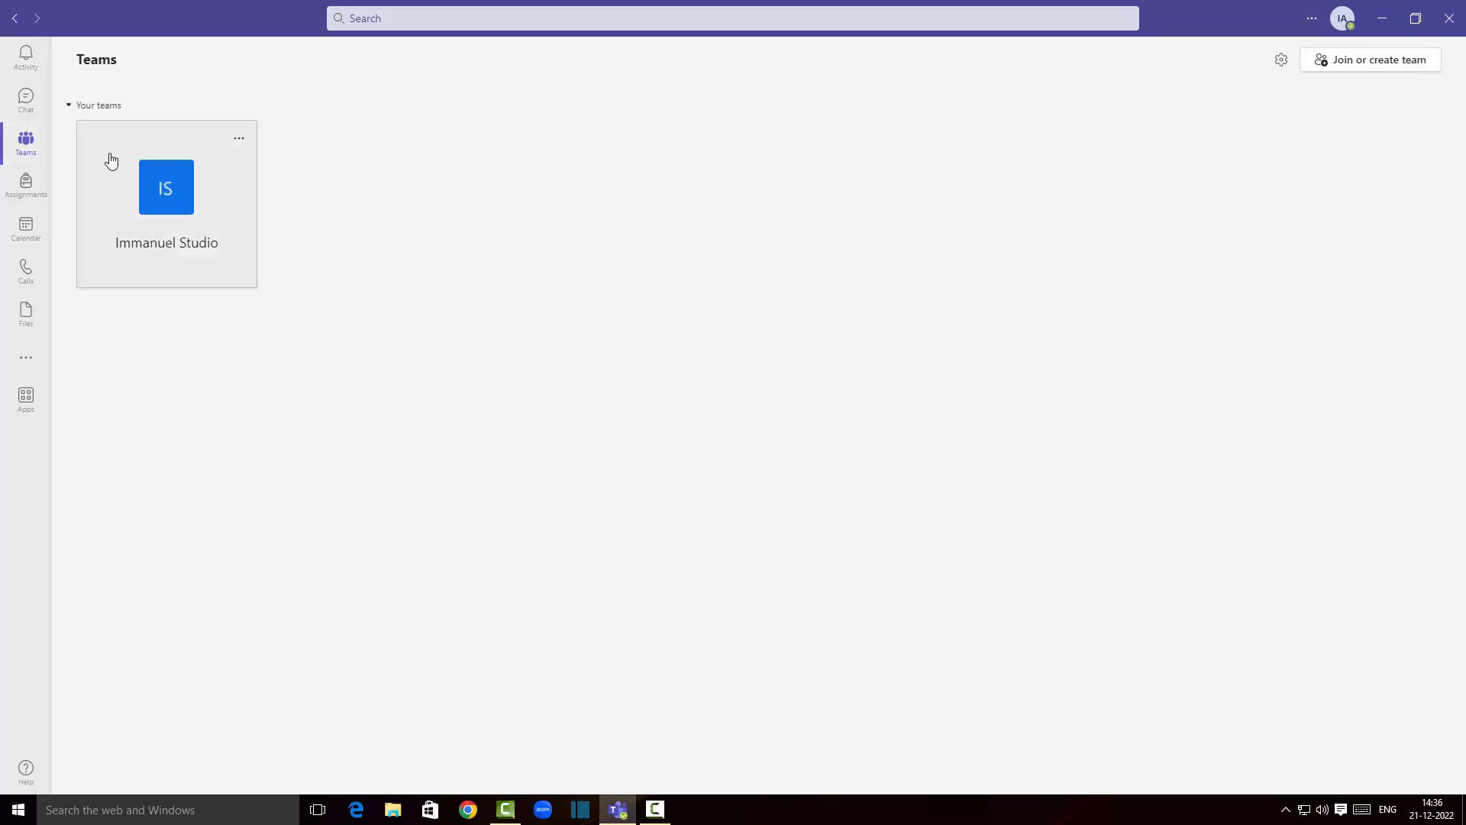
# Step: Start creating a new team of the type Other
pyautogui.click(1372, 73)
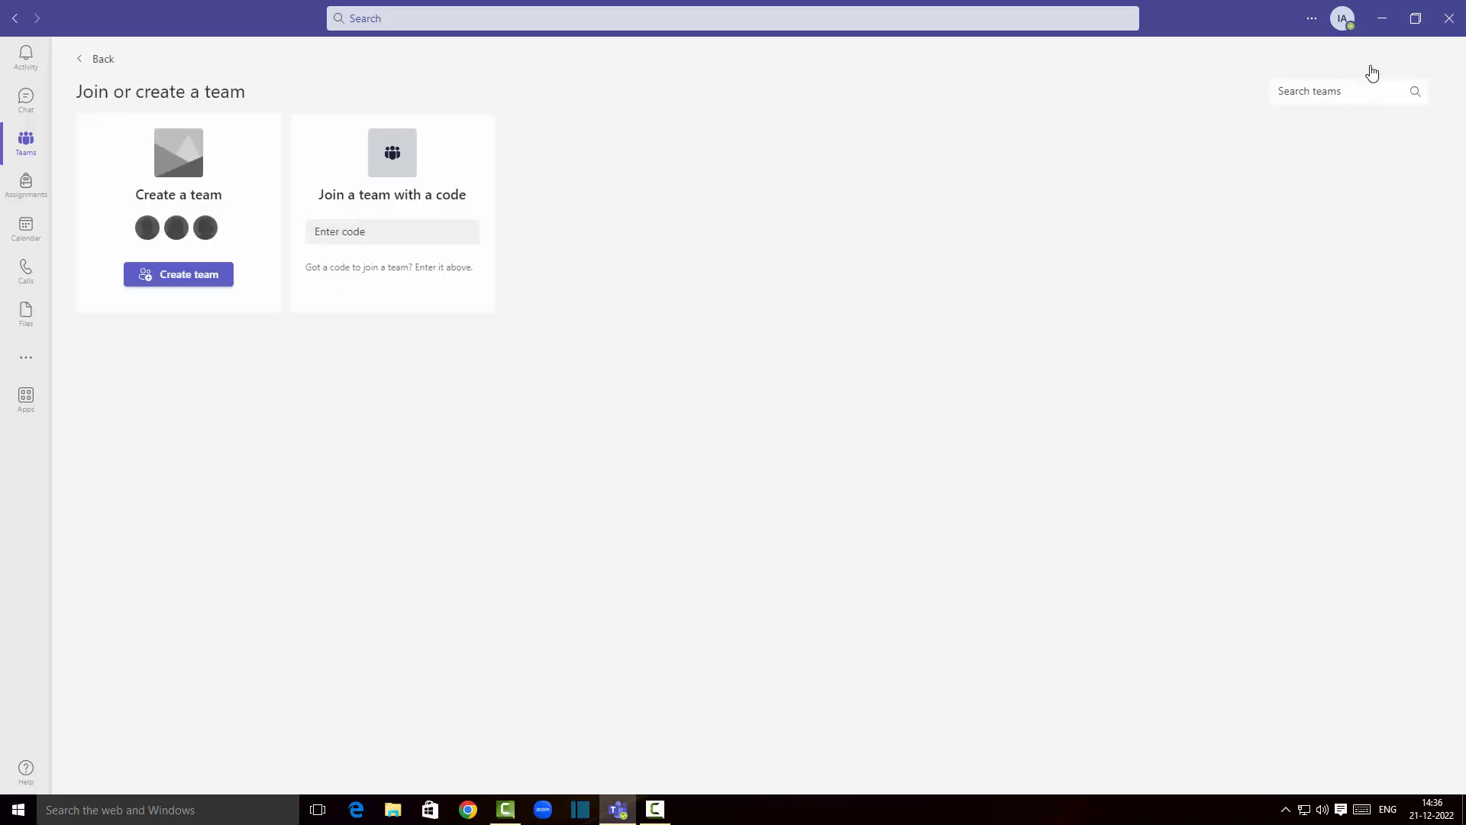
pyautogui.click(354, 232)
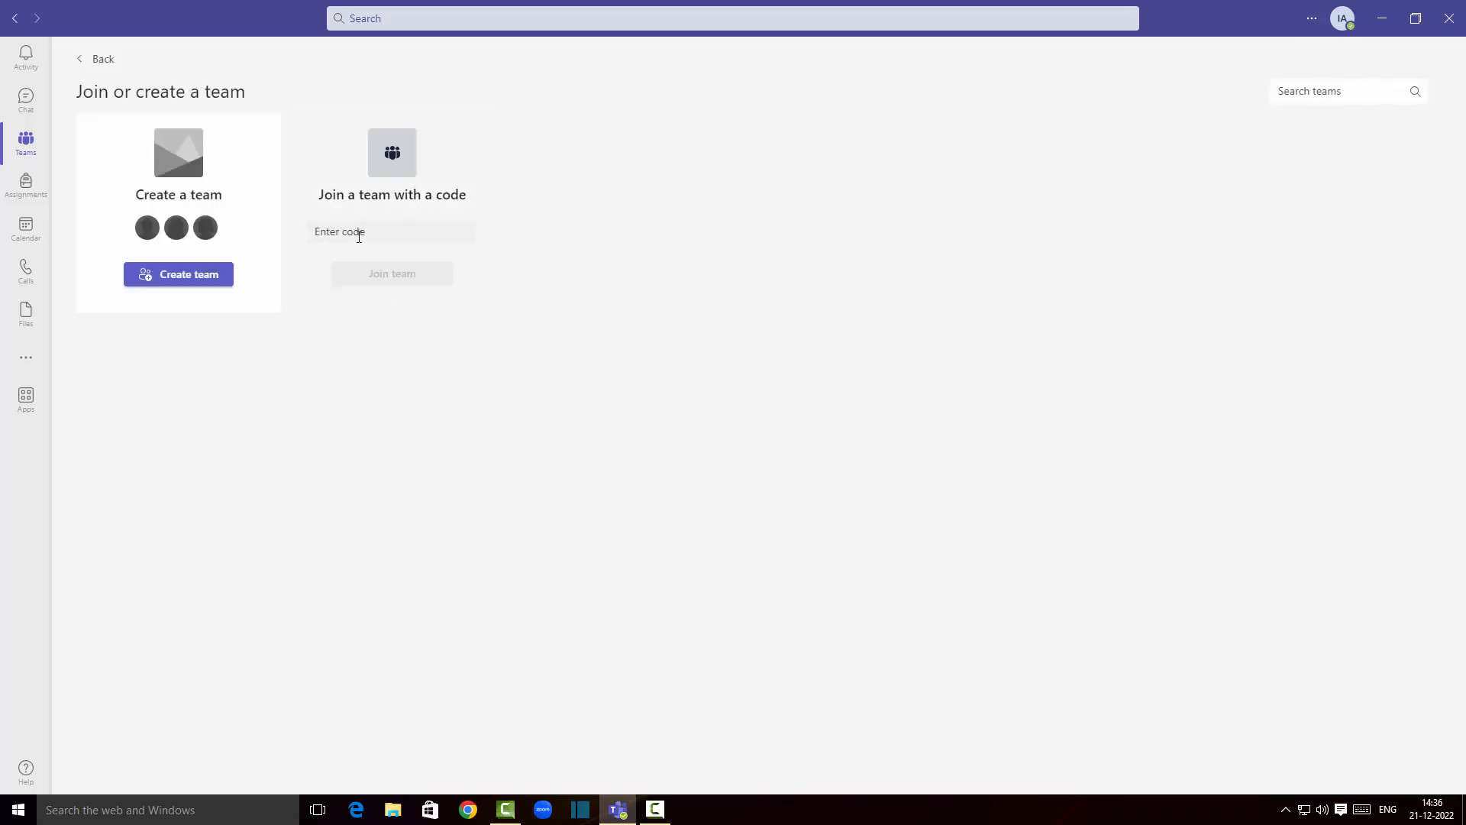
pyautogui.click(342, 314)
pyautogui.click(379, 238)
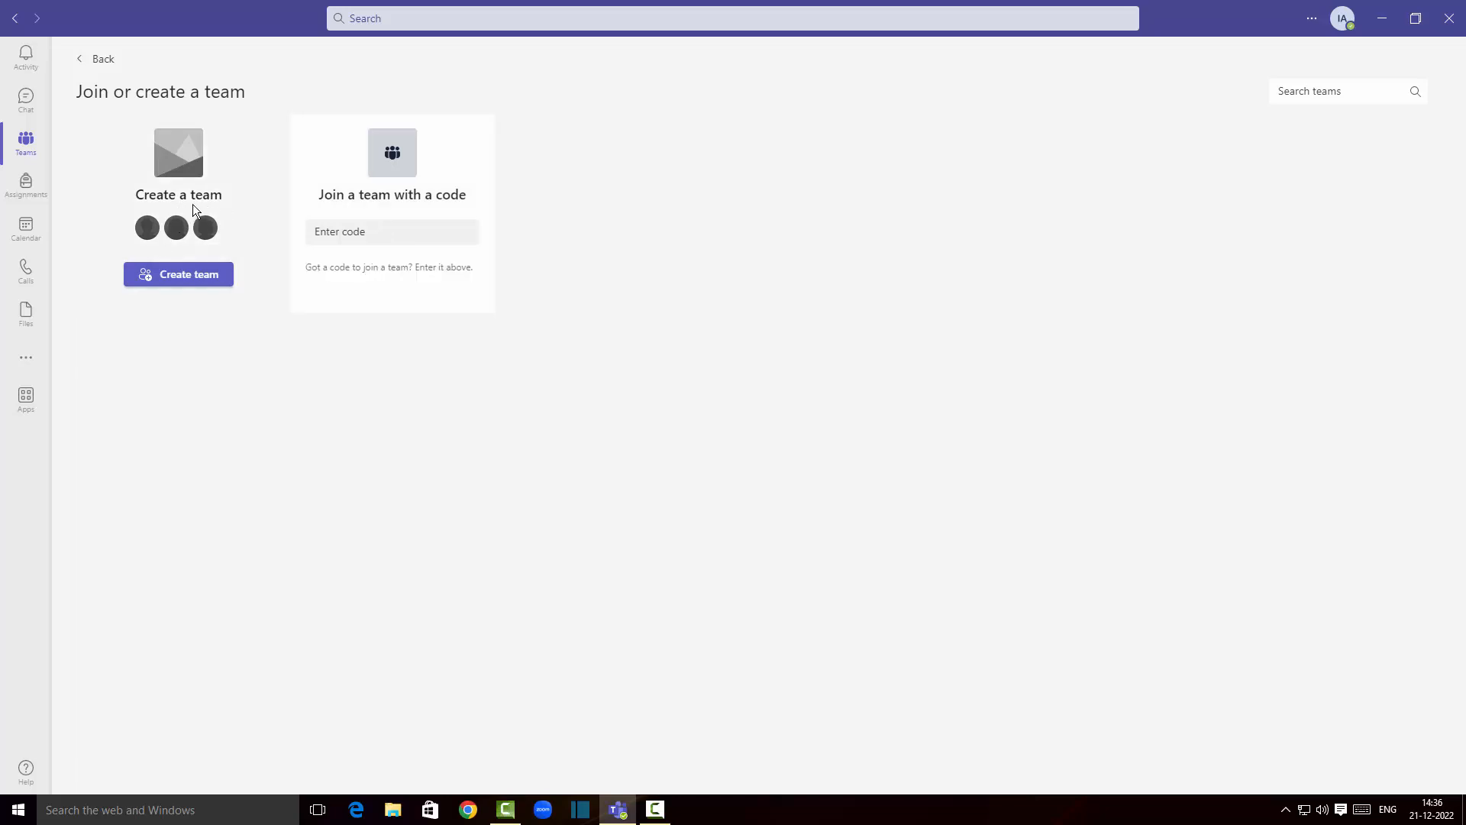
pyautogui.click(179, 277)
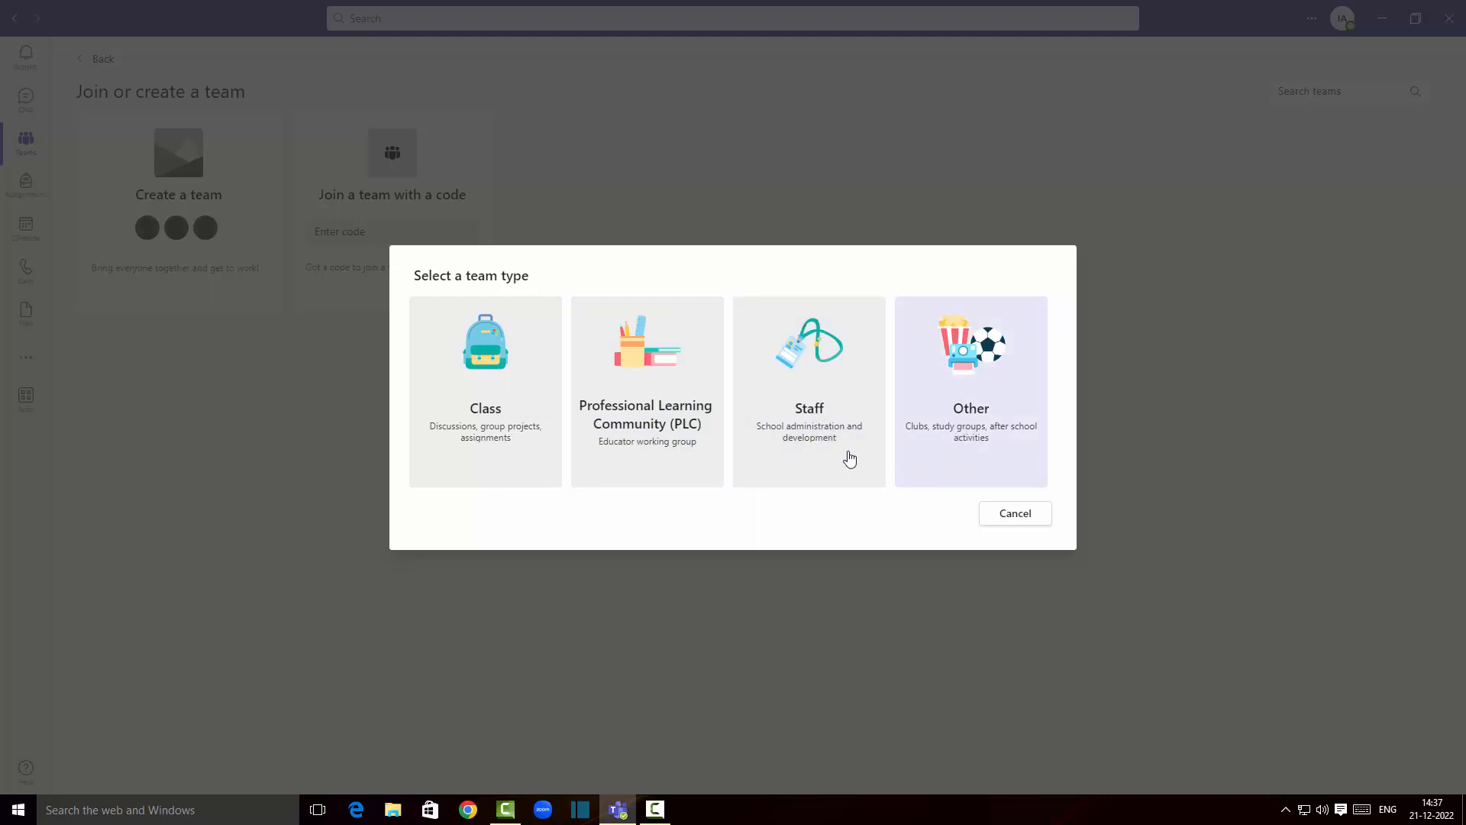
pyautogui.click(961, 422)
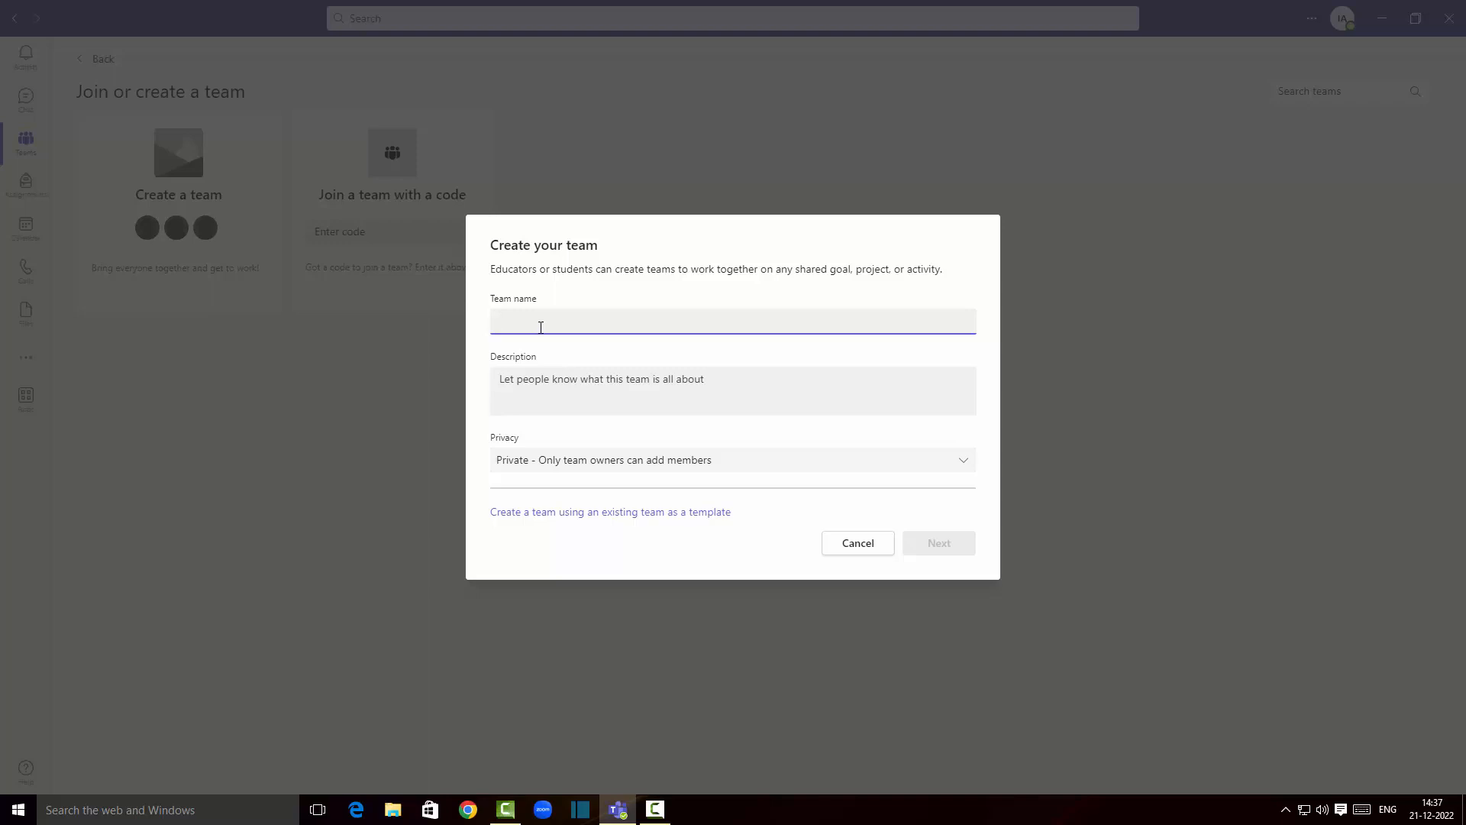
# Step: Create the team as "Sales Team" with the description "Team is about sales of our product" and privacy Private - Only team owners can add members
pyautogui.write('Sales Tea')
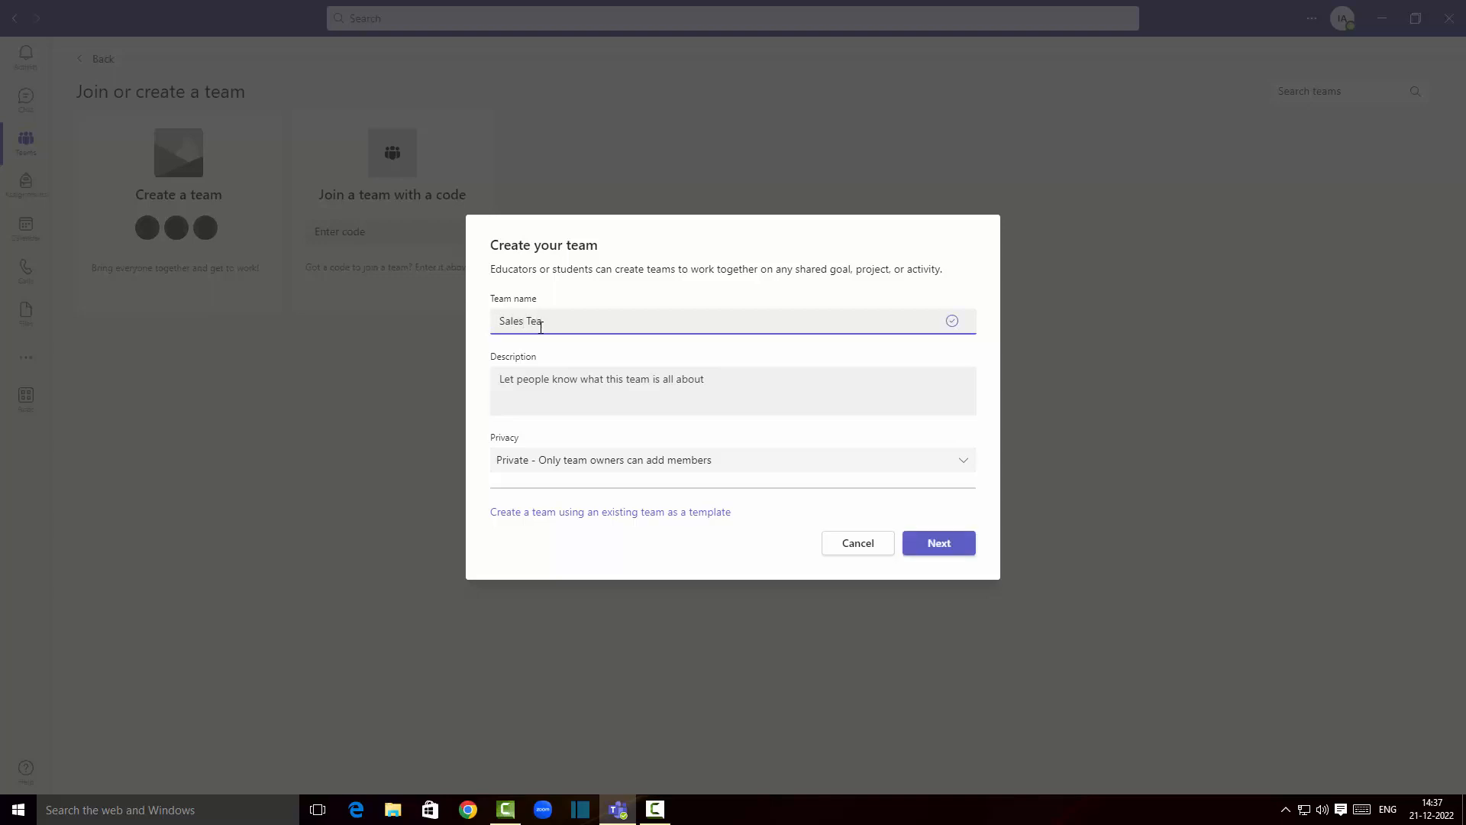
pyautogui.write('m')
pyautogui.click(552, 383)
pyautogui.write('Te')
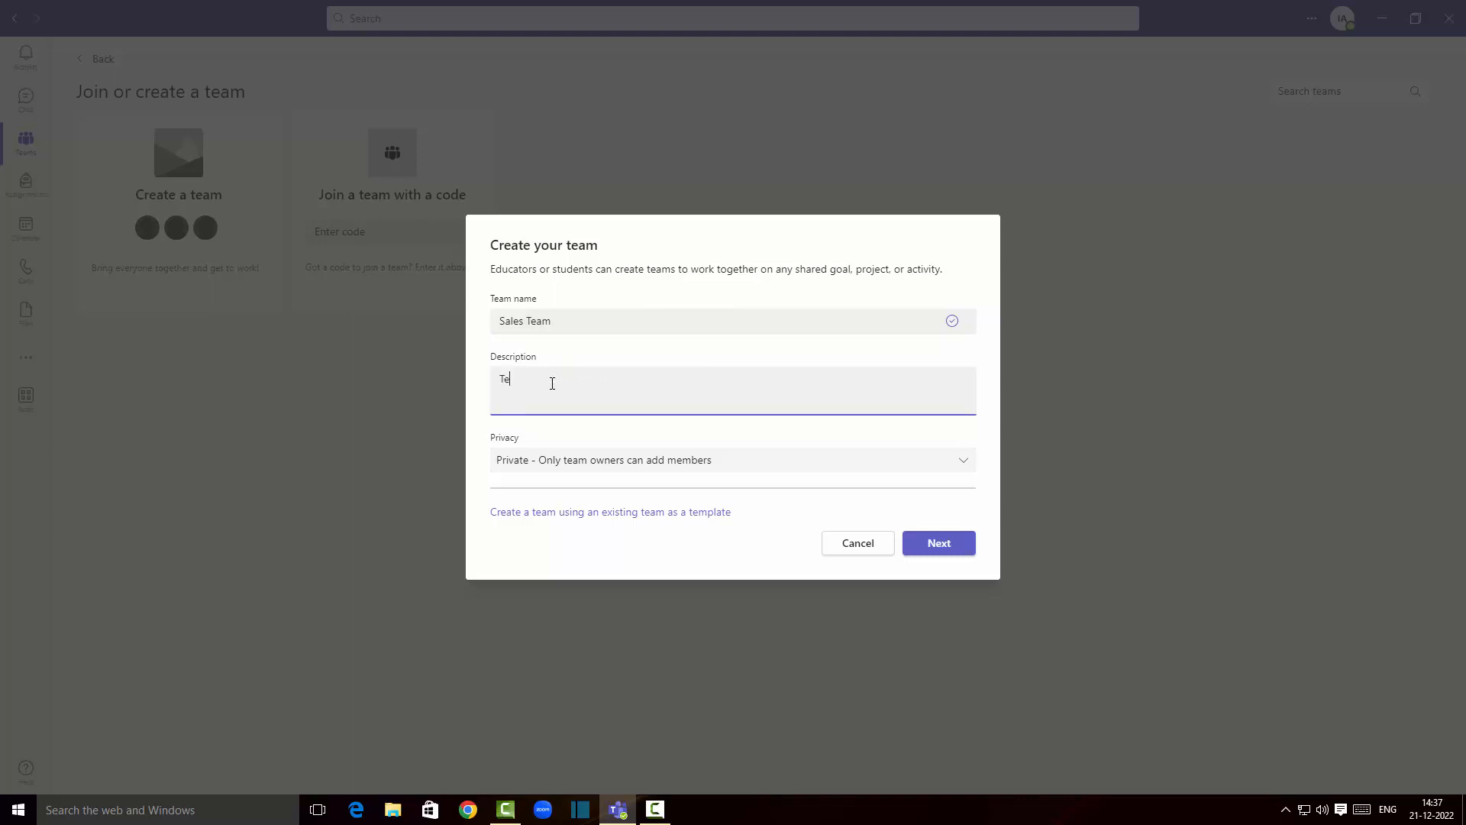
pyautogui.write('am is about sales of our product')
pyautogui.click(547, 459)
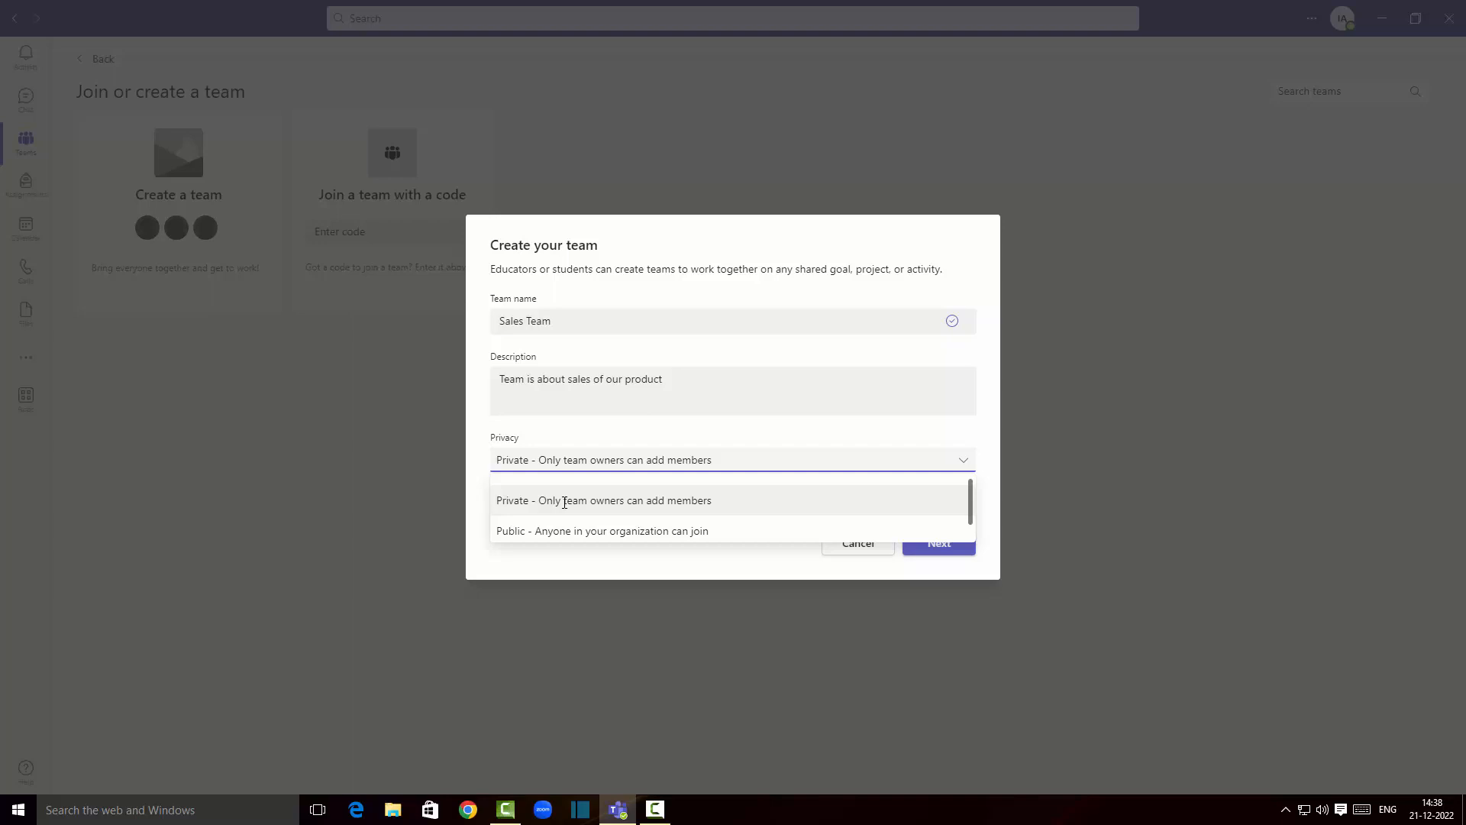
pyautogui.click(564, 503)
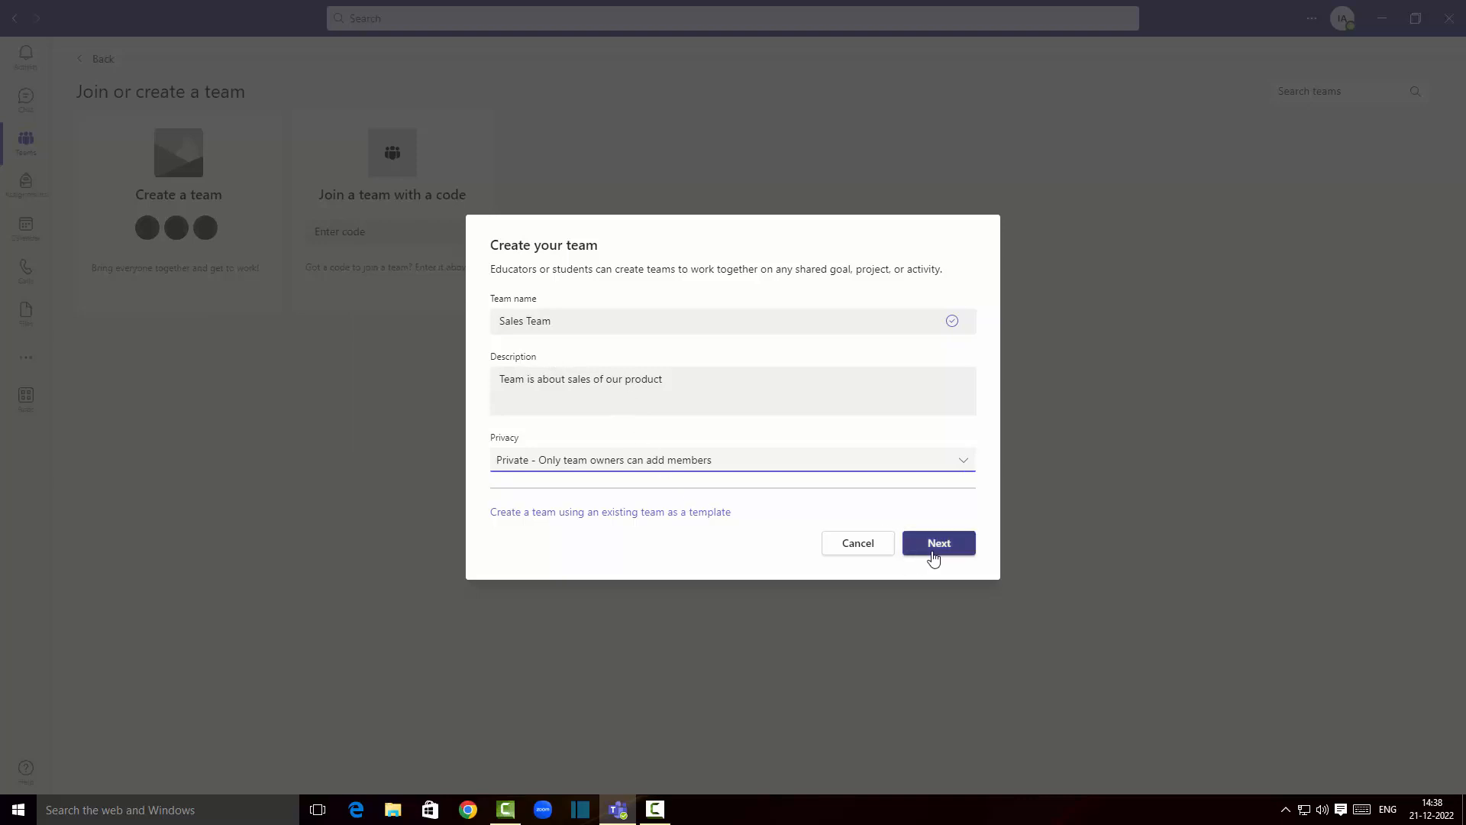
pyautogui.click(935, 547)
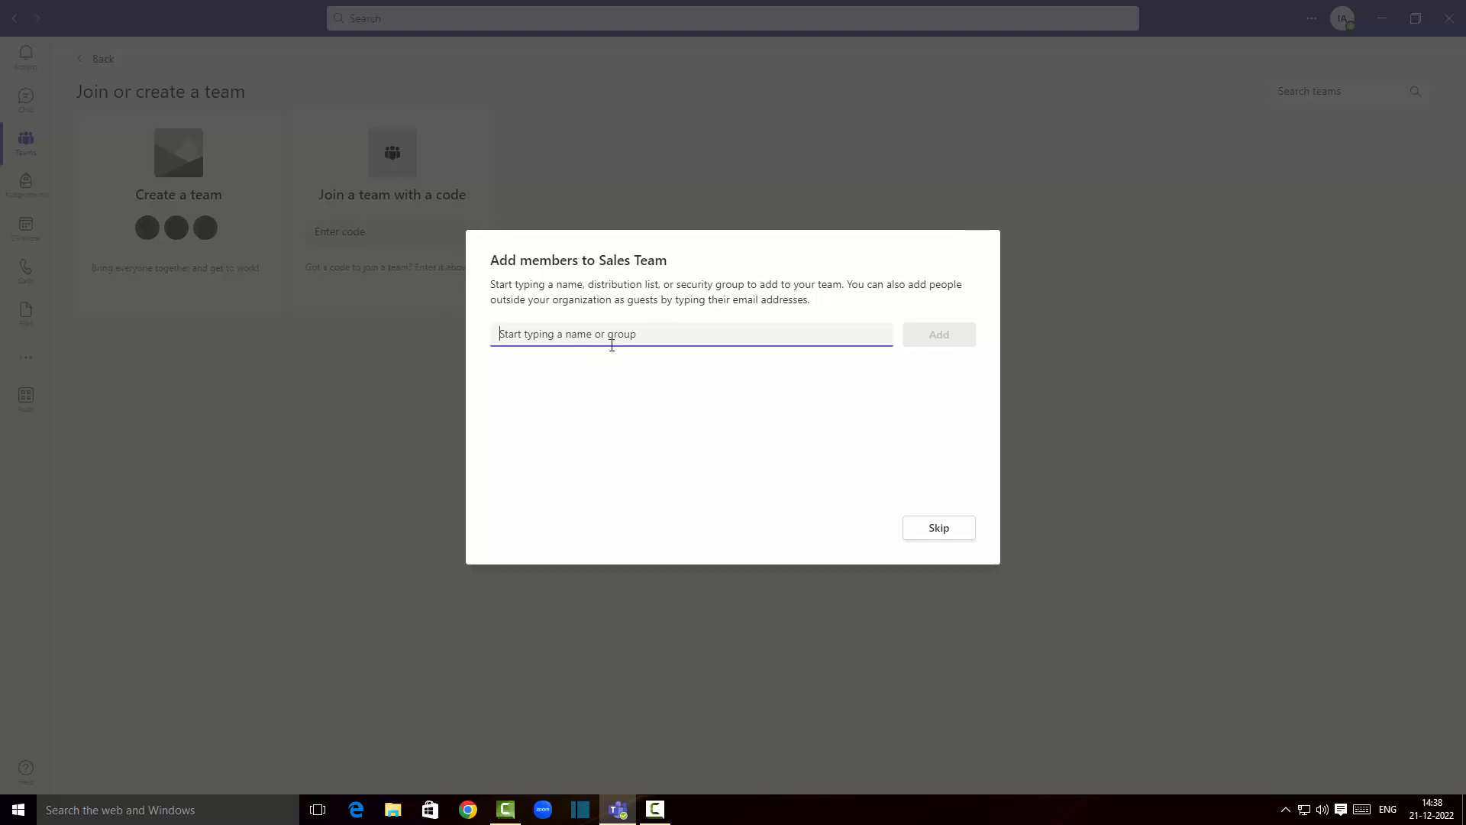
# Step: Add the two outside guest accounts to the Sales Team and finish the member setup
pyautogui.write('peter')
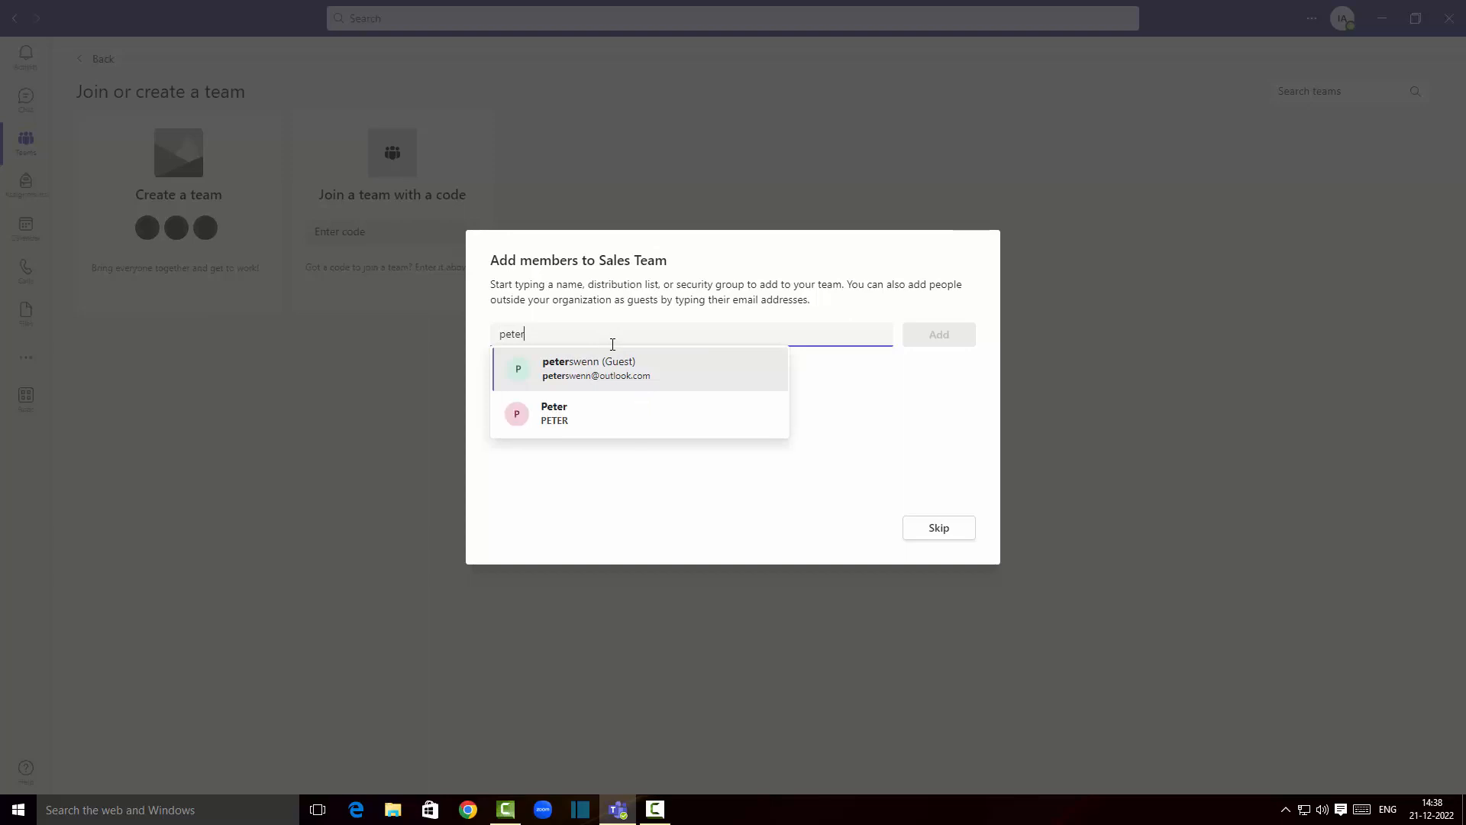
pyautogui.click(611, 364)
pyautogui.click(946, 348)
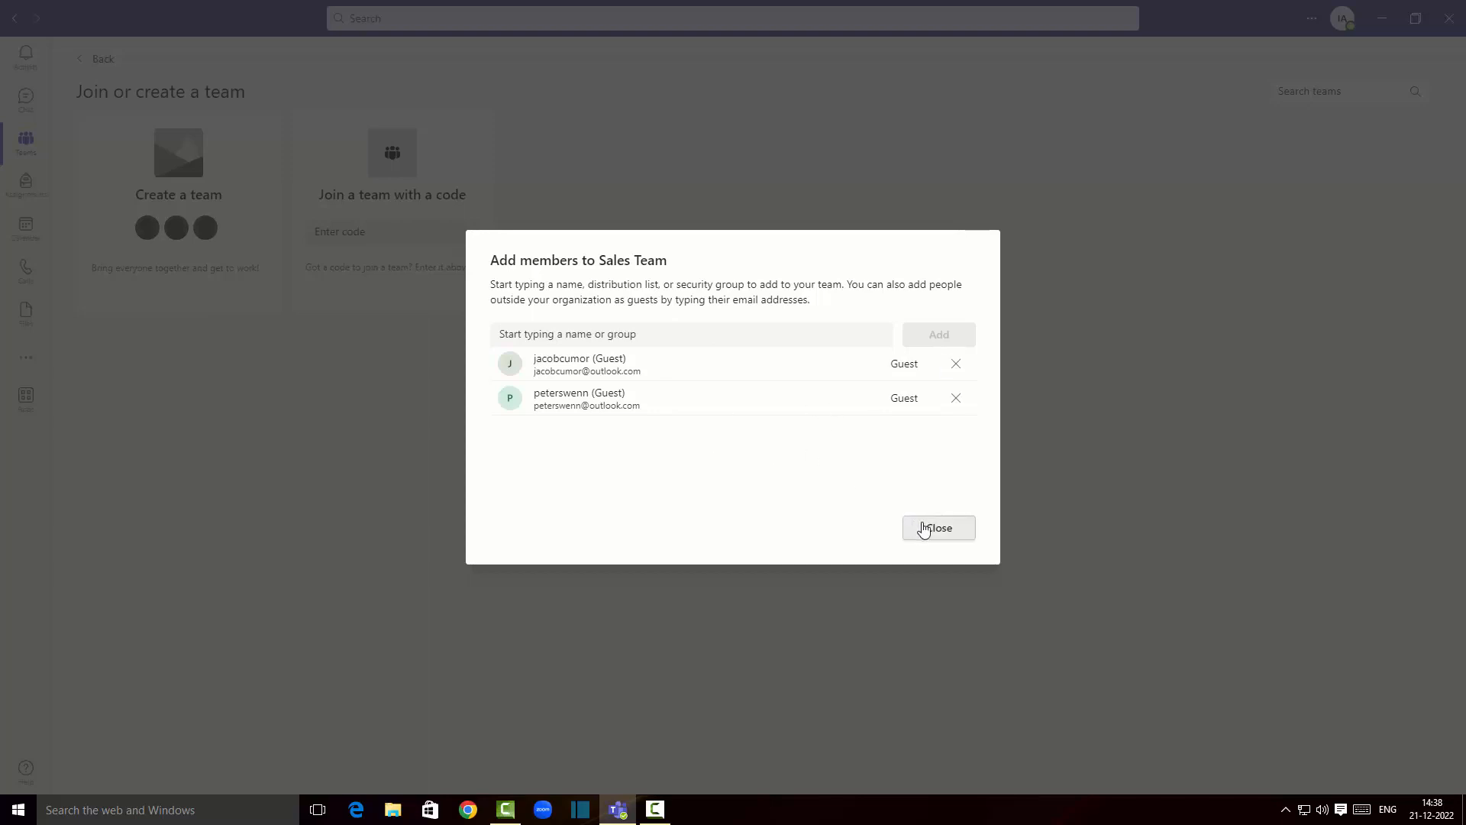
pyautogui.click(925, 527)
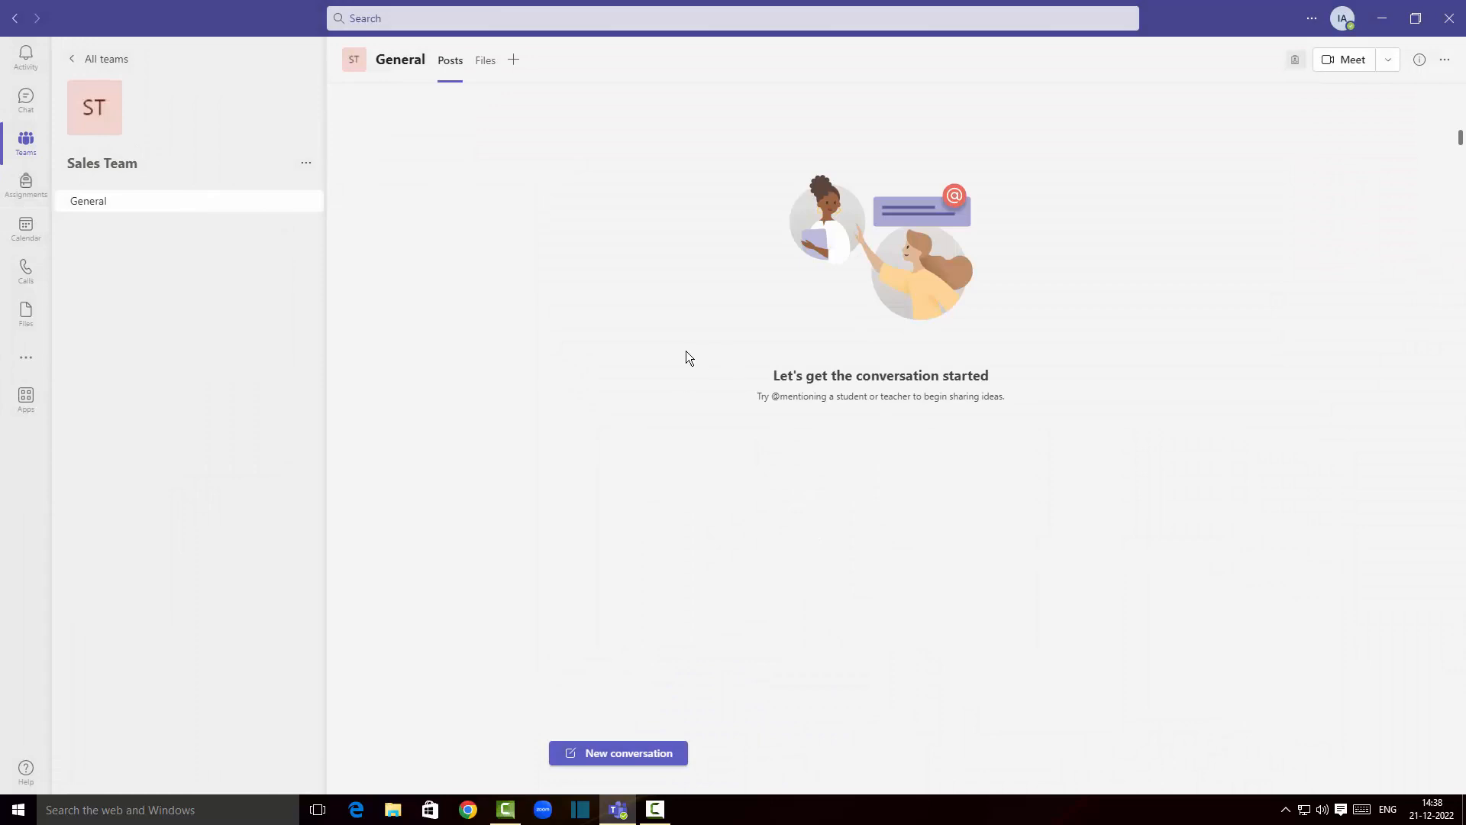
# Step: Check the owners, members and guests listed on the Sales Team's management page
pyautogui.click(308, 166)
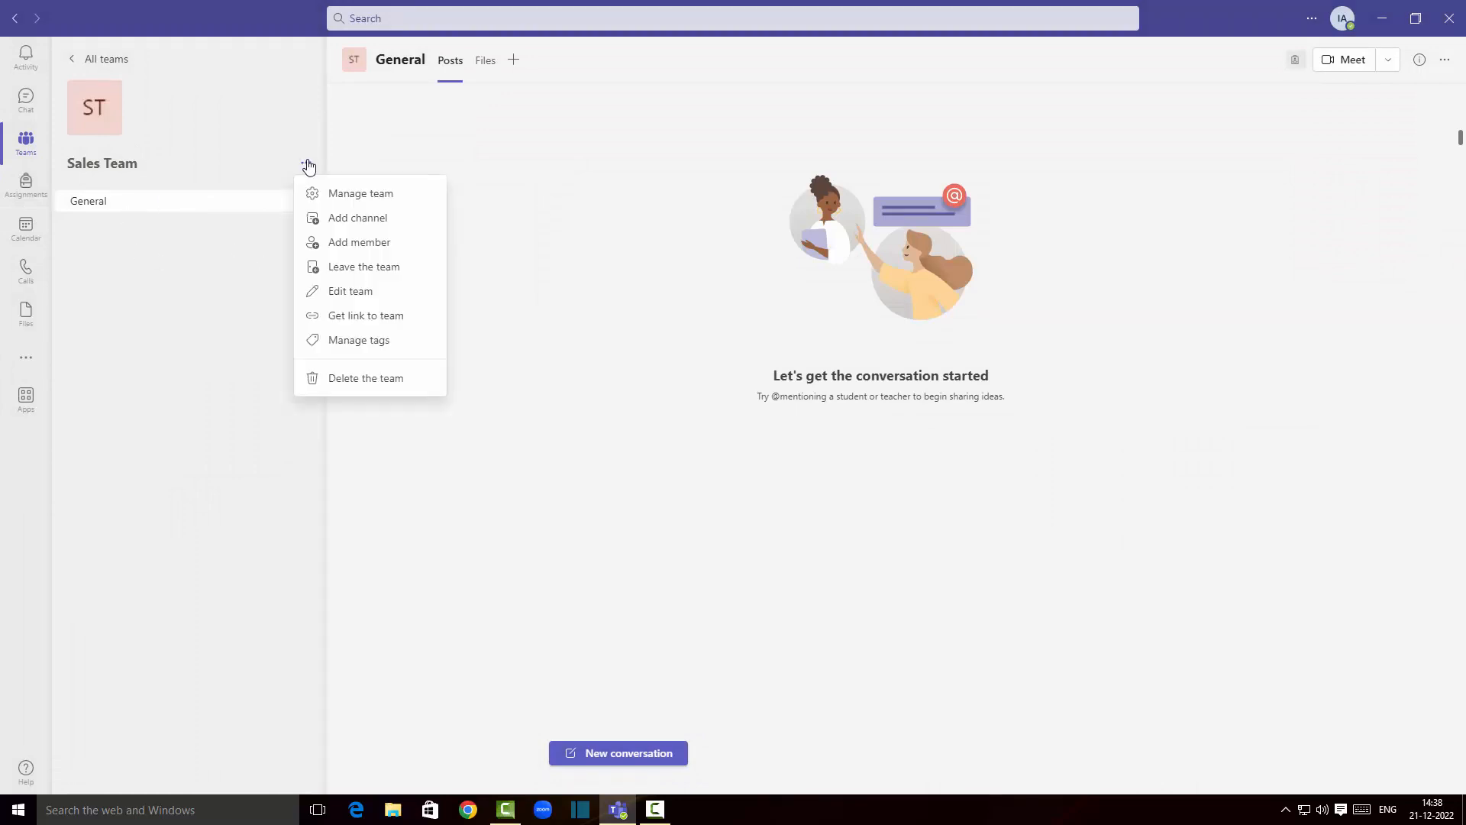
pyautogui.click(387, 197)
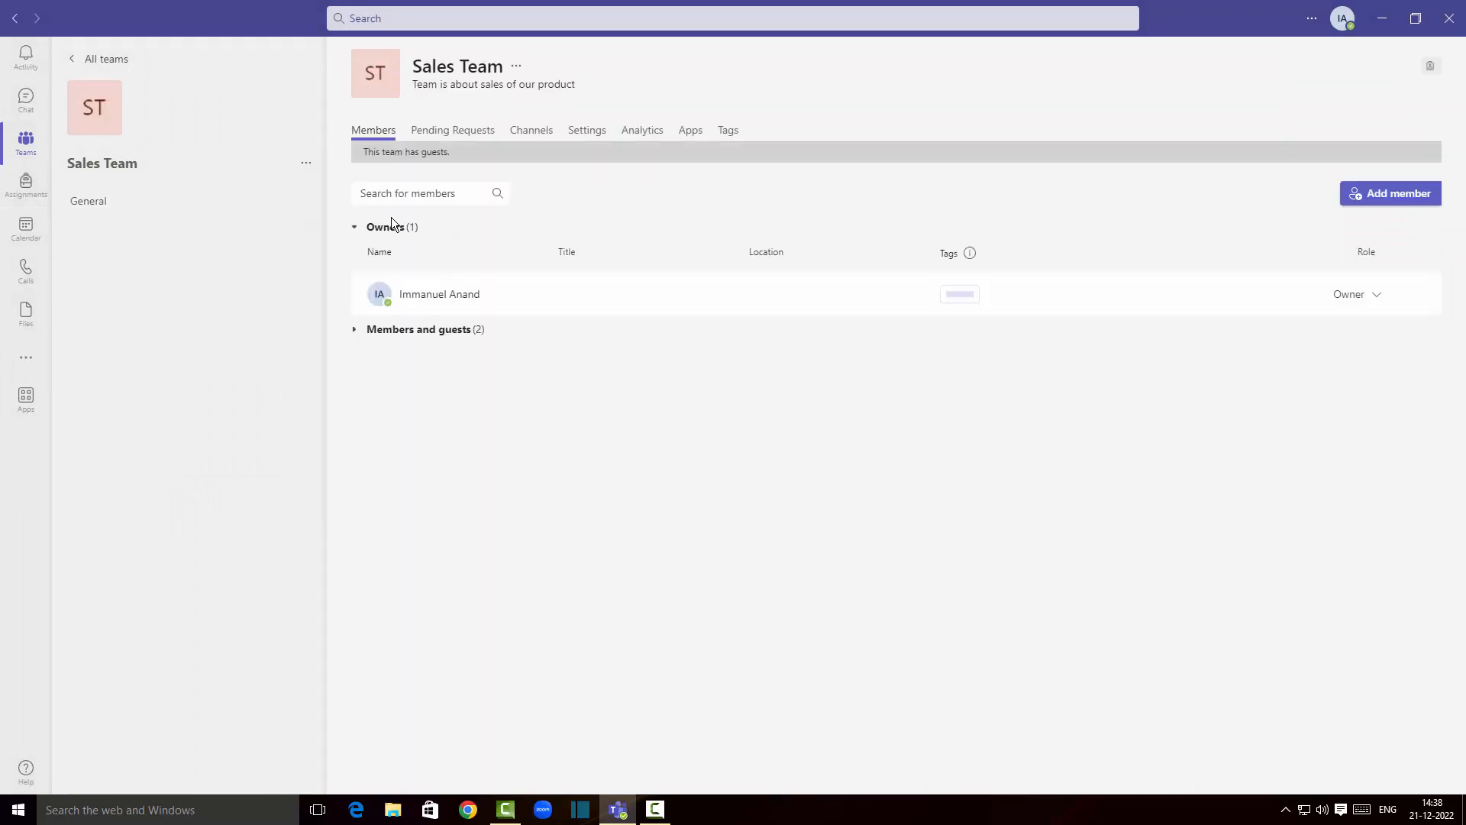
pyautogui.click(415, 336)
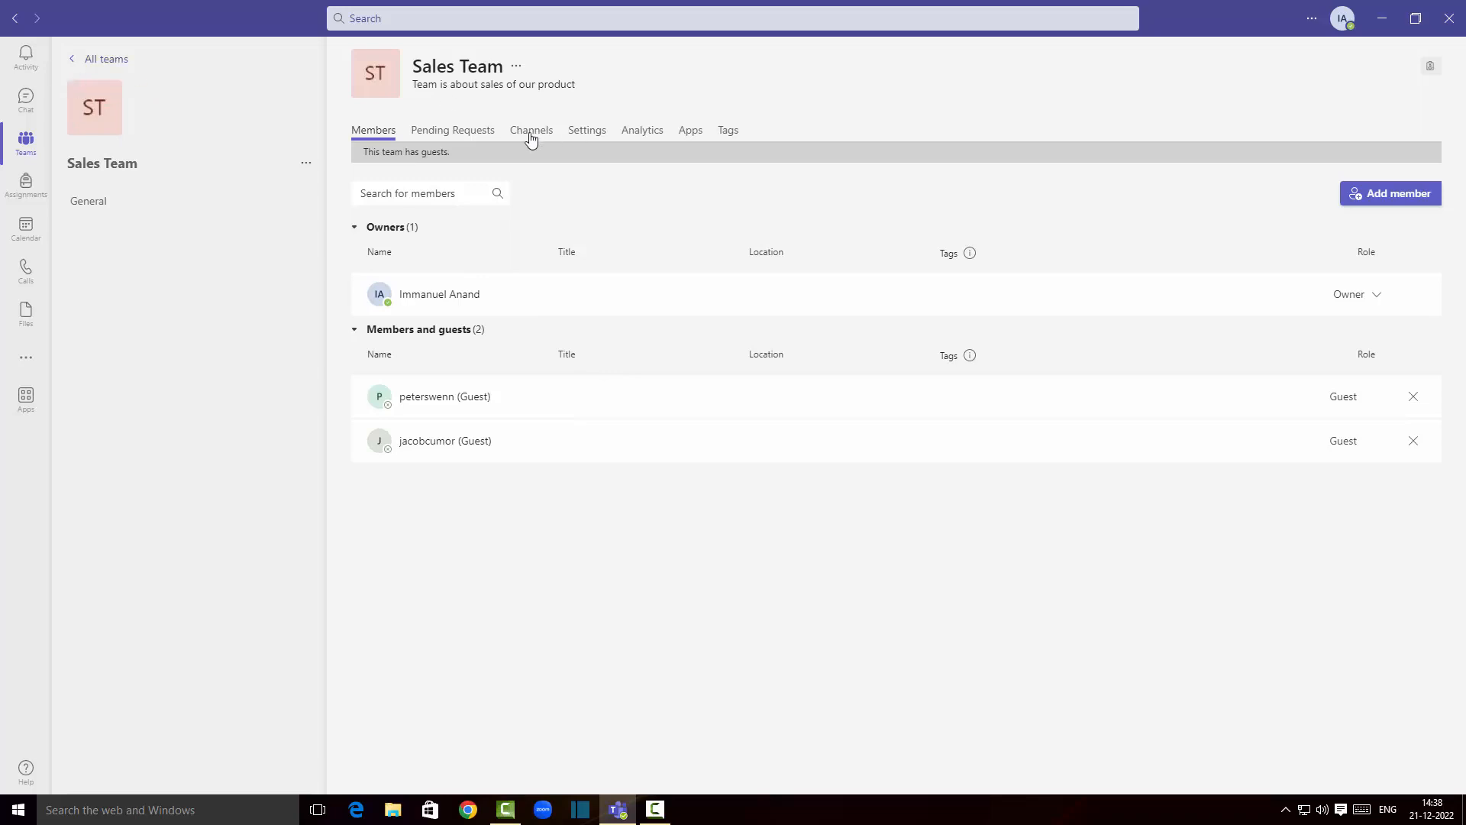
# Step: Examine the Team picture, Member permissions and Guest permissions options in the Sales Team's settings
pyautogui.click(589, 136)
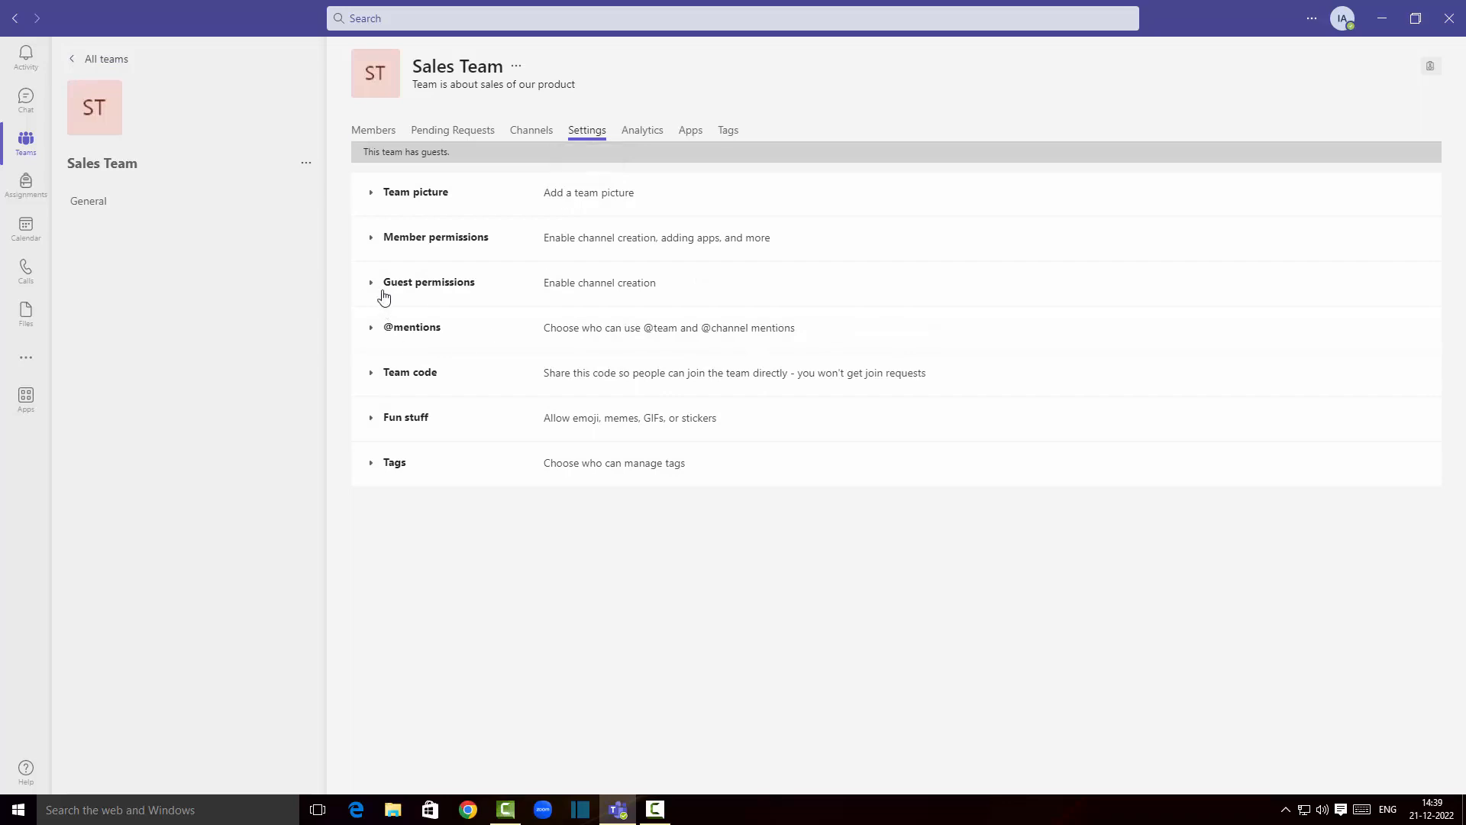
pyautogui.click(400, 200)
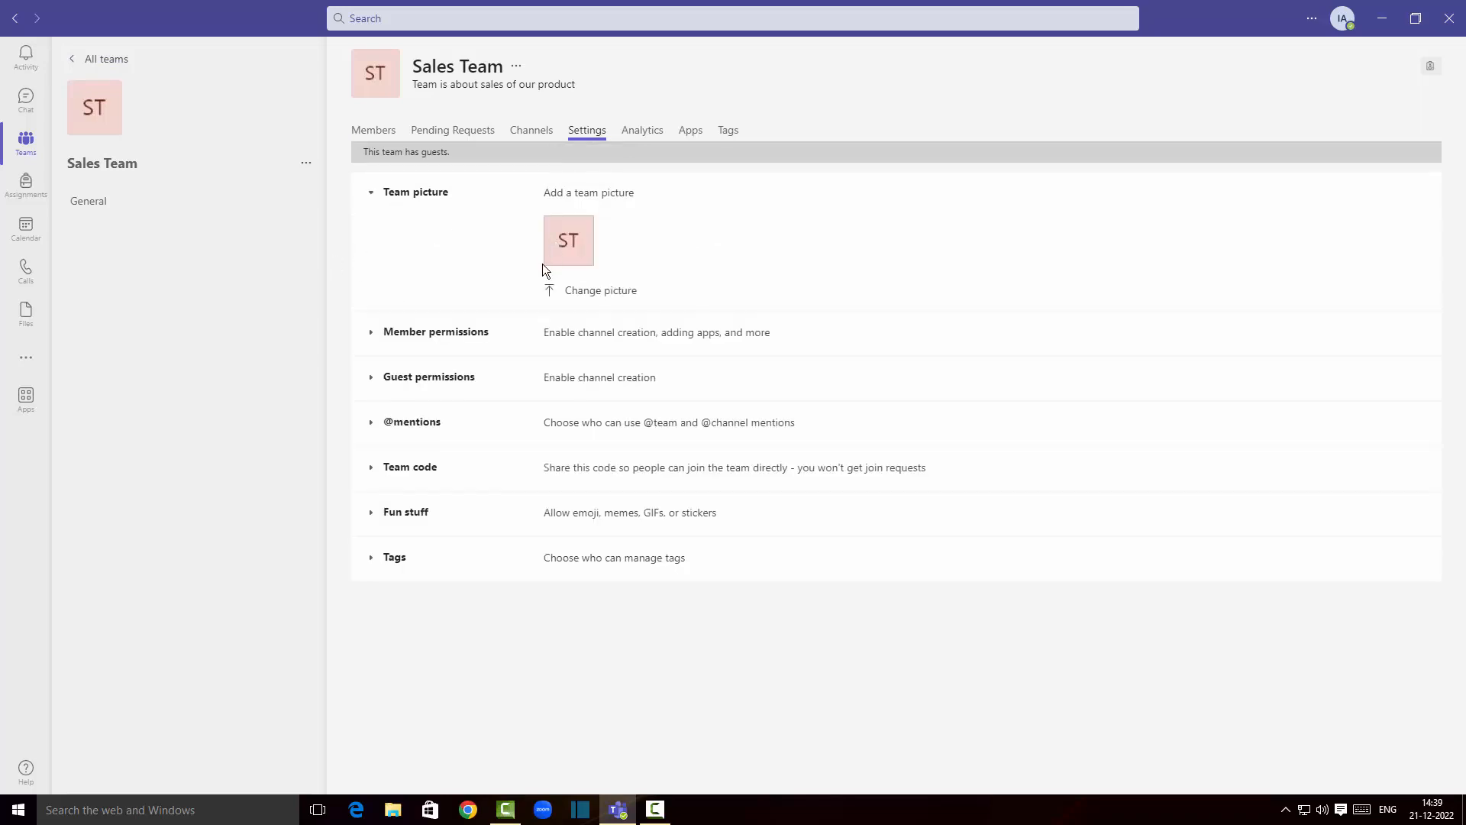
pyautogui.click(379, 332)
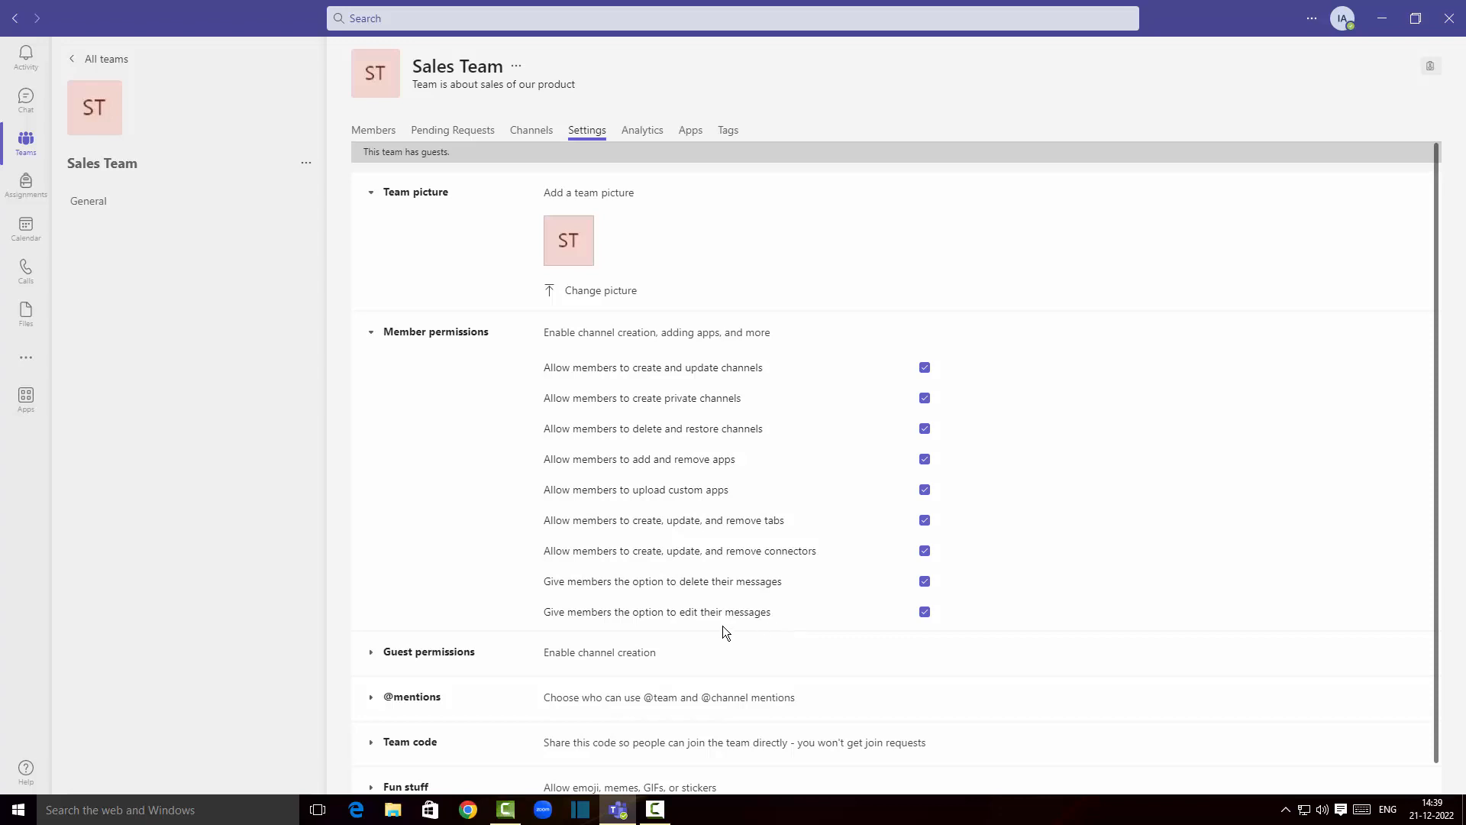
pyautogui.scroll(-1, 641, 599)
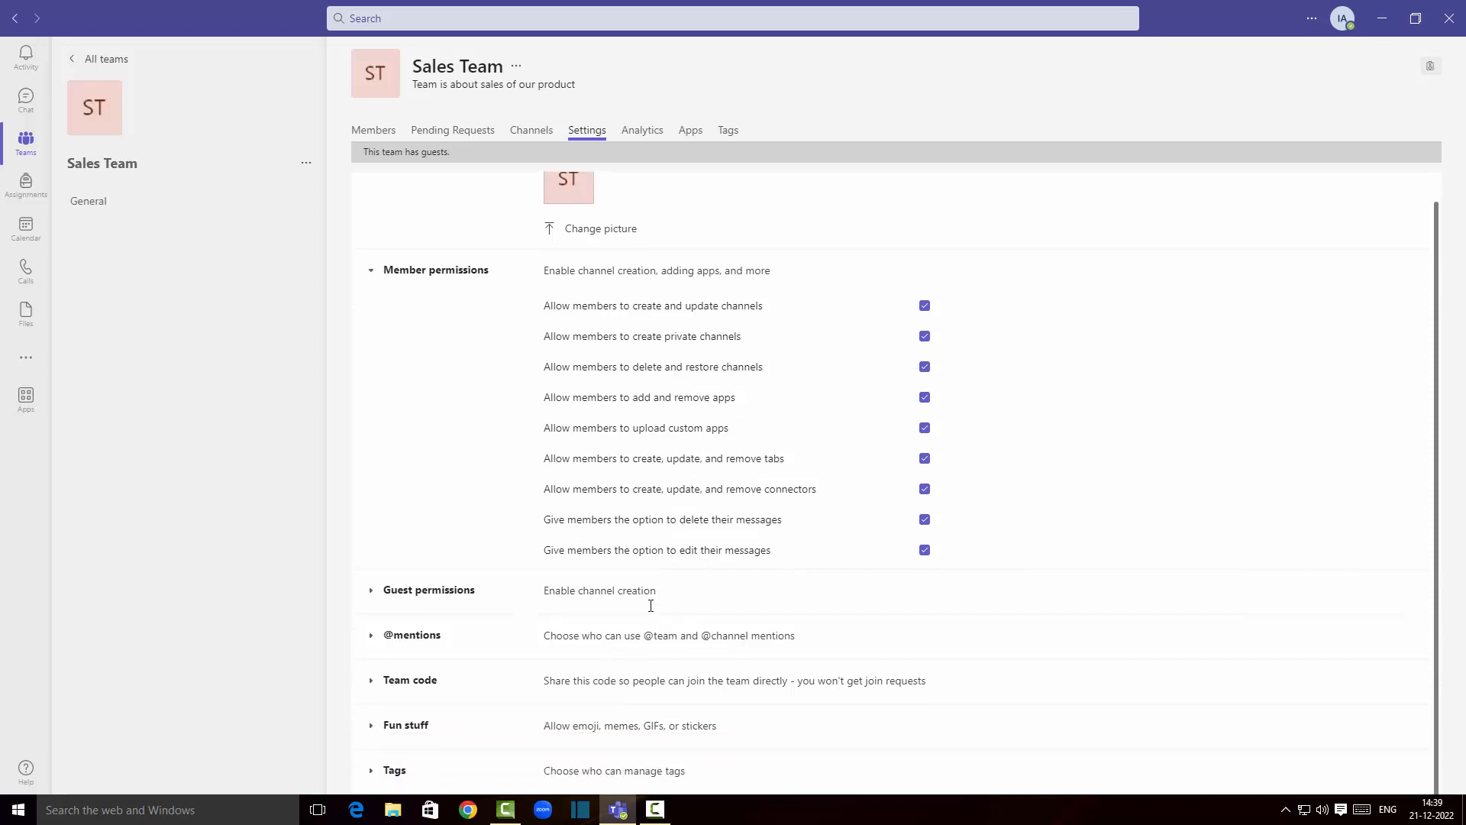
pyautogui.click(400, 602)
pyautogui.scroll(-1, 423, 592)
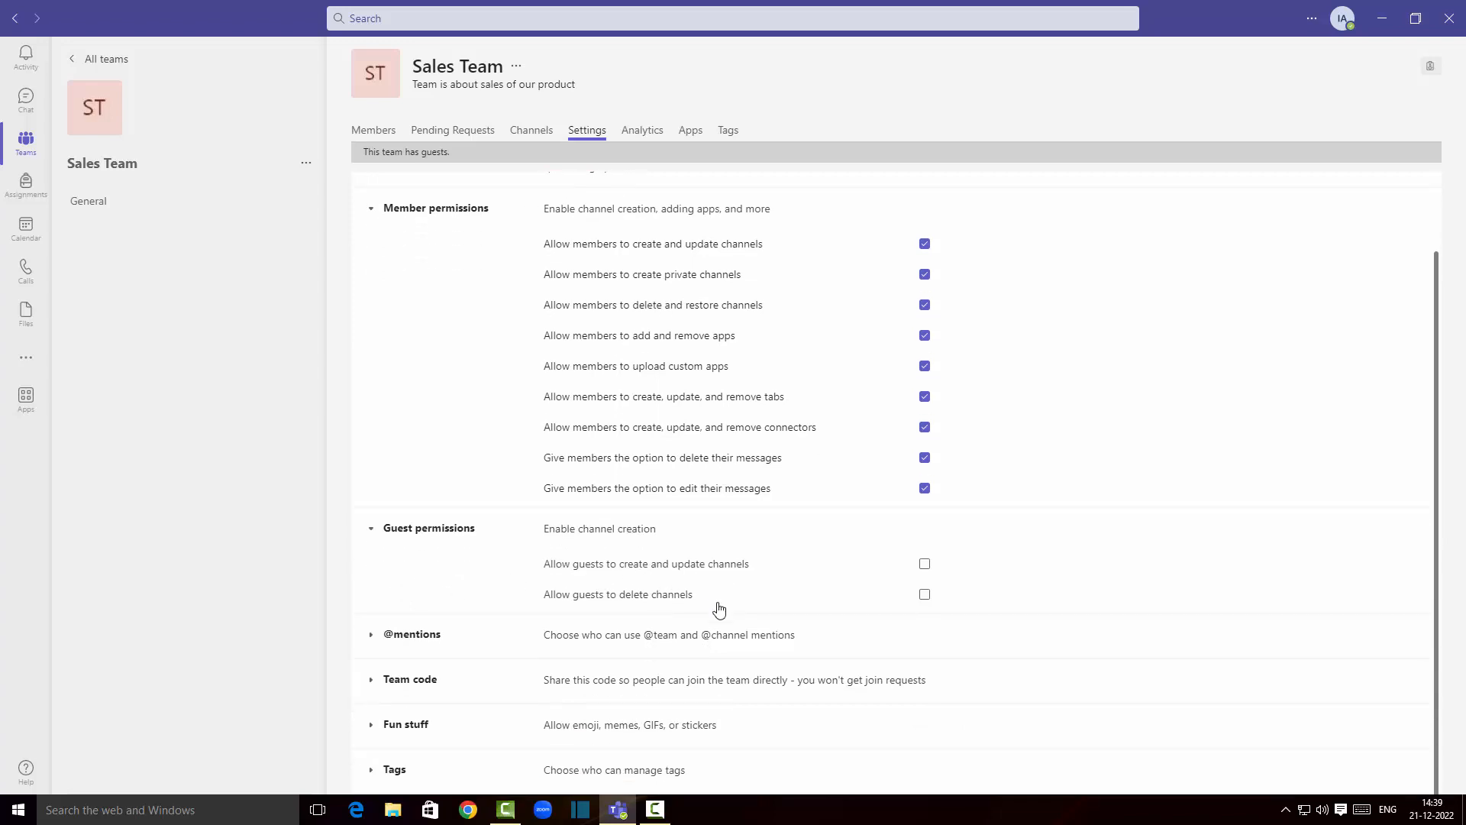
pyautogui.click(426, 640)
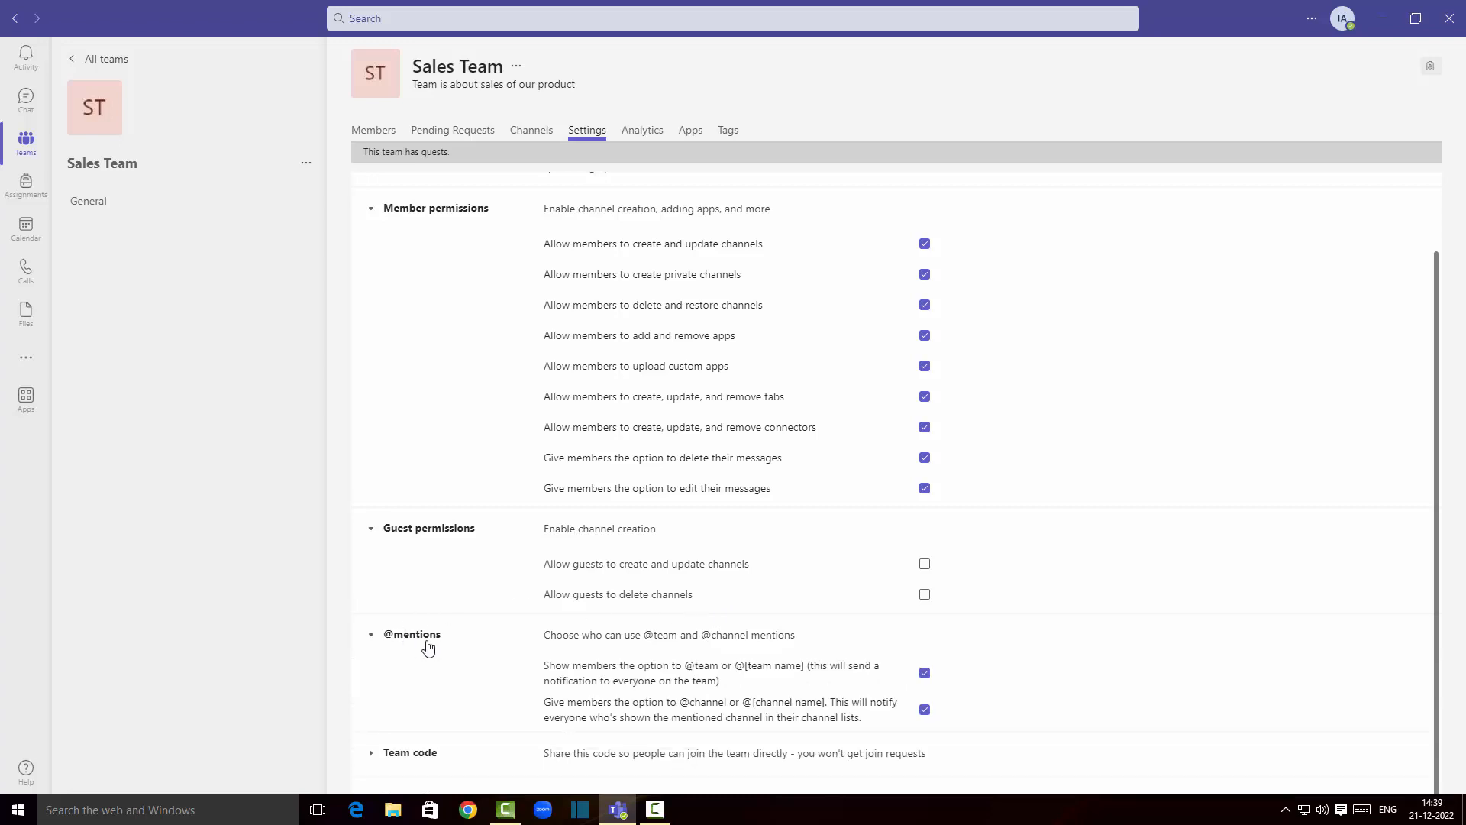
pyautogui.scroll(-1, 661, 591)
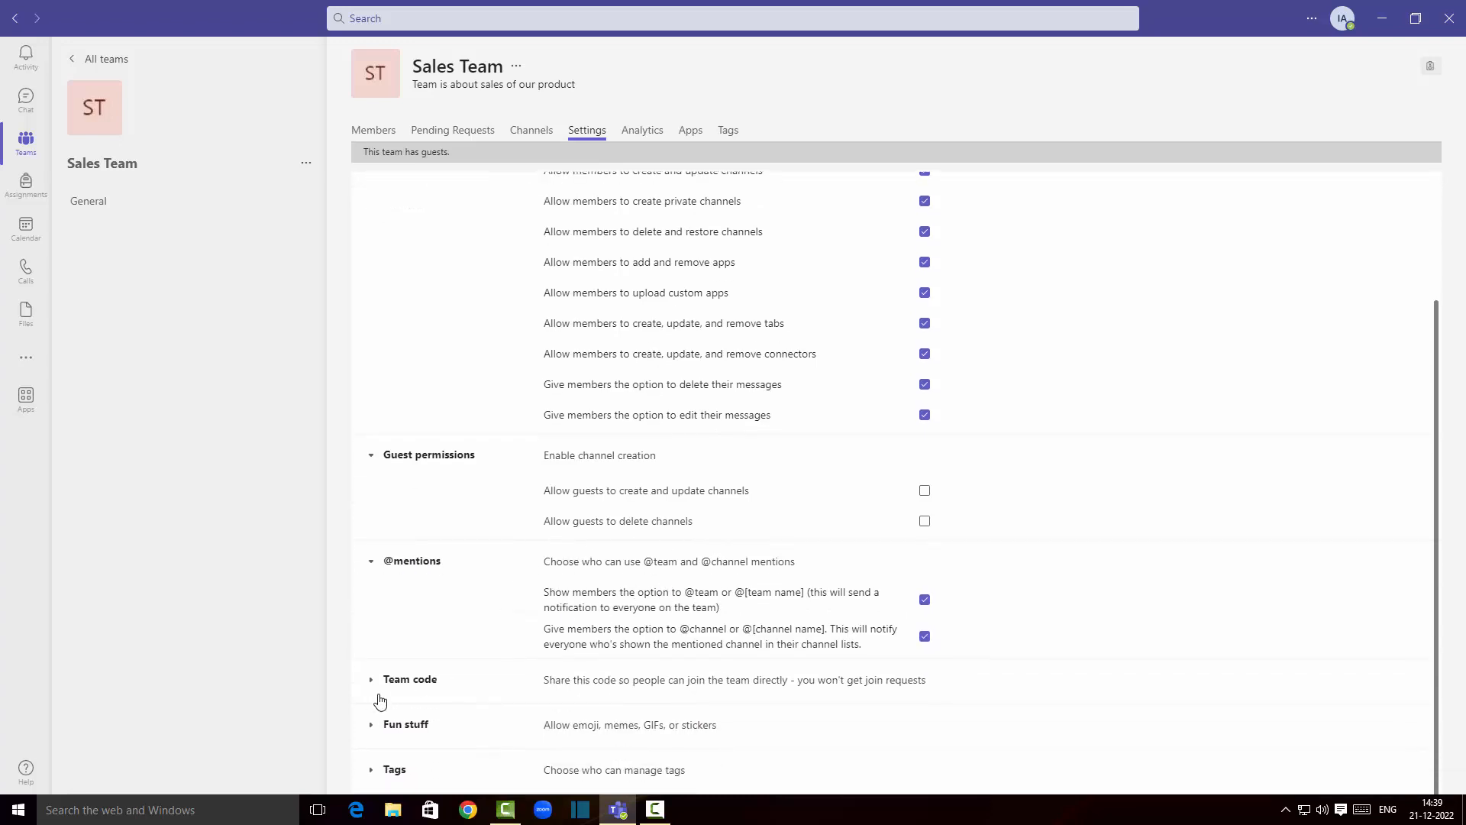
pyautogui.click(424, 679)
pyautogui.scroll(-1, 458, 644)
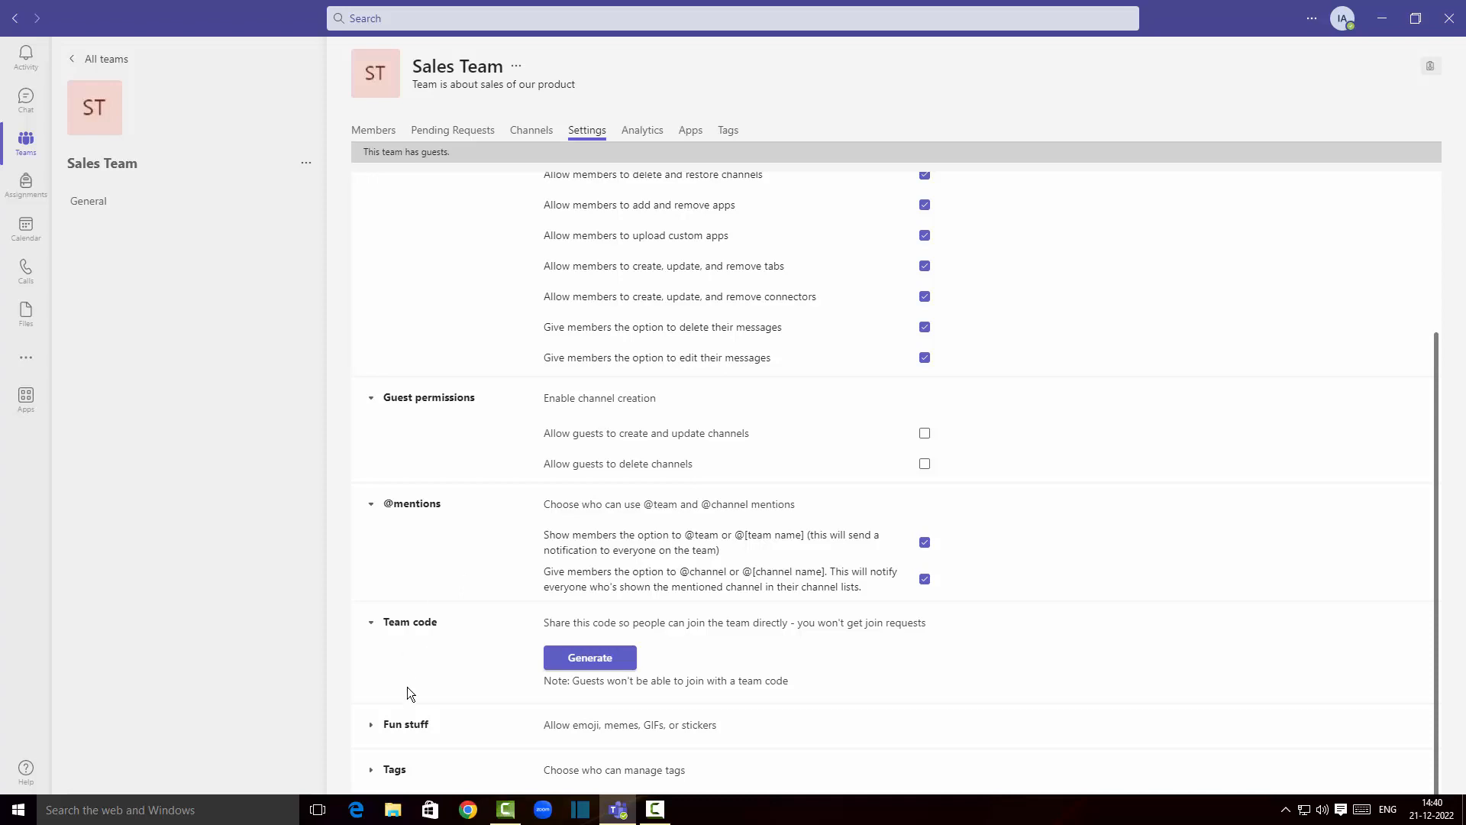
pyautogui.click(402, 715)
pyautogui.scroll(-3, 433, 648)
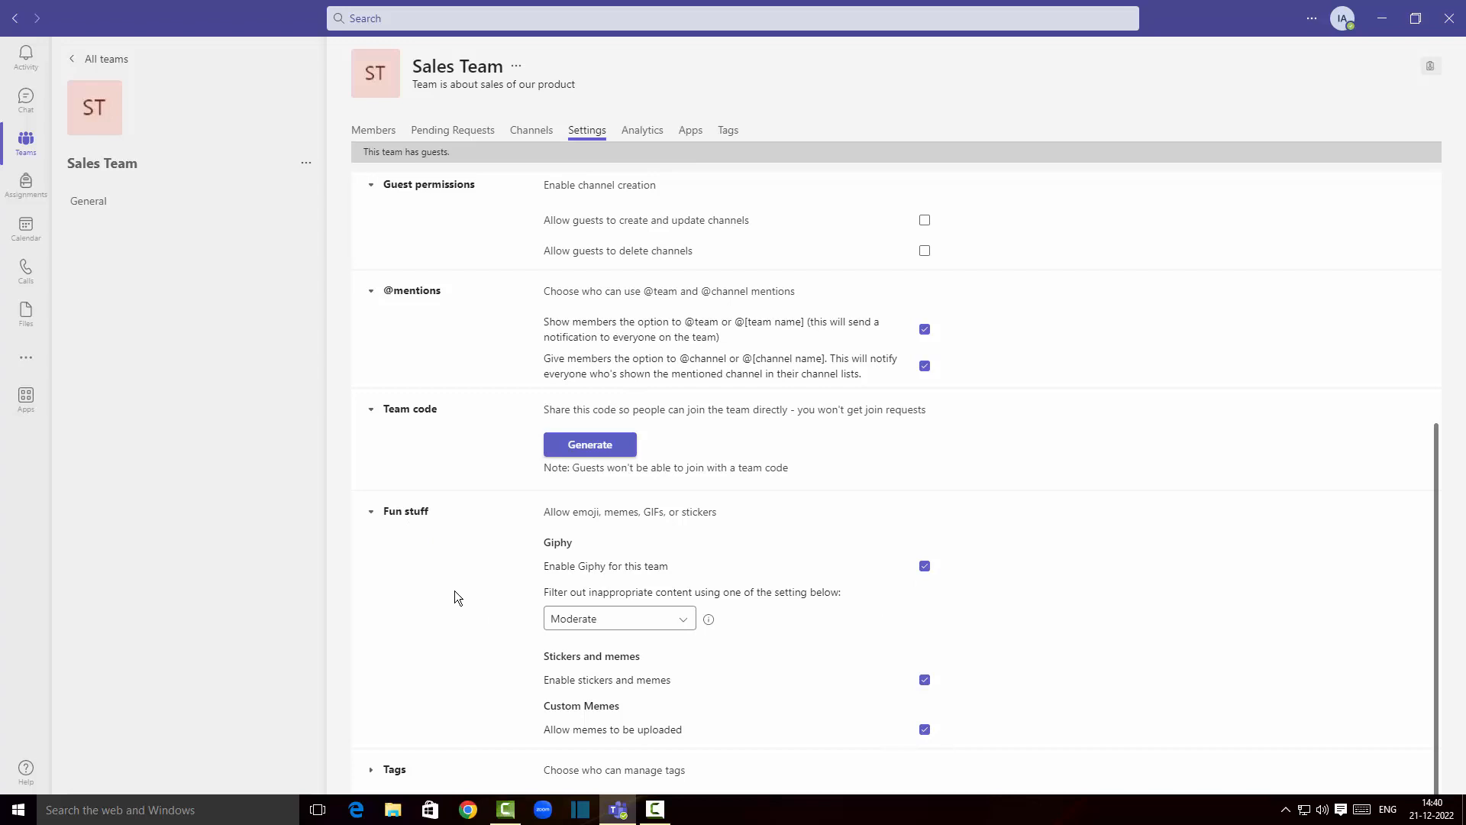
pyautogui.click(404, 513)
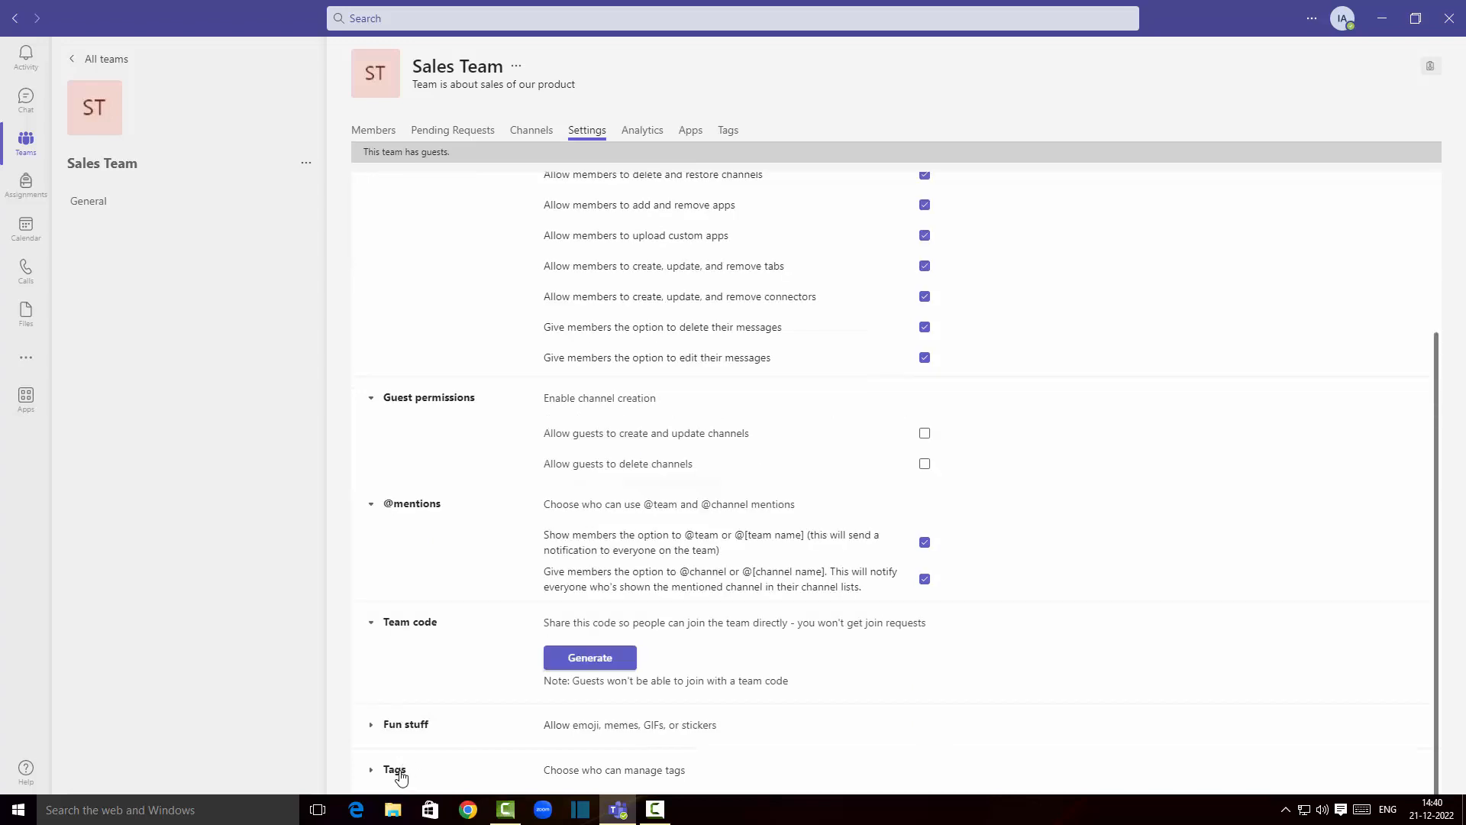
# Step: Choose Team owners as the people who manage tags in the Sales Team's settings
pyautogui.click(400, 772)
pyautogui.scroll(-3, 596, 664)
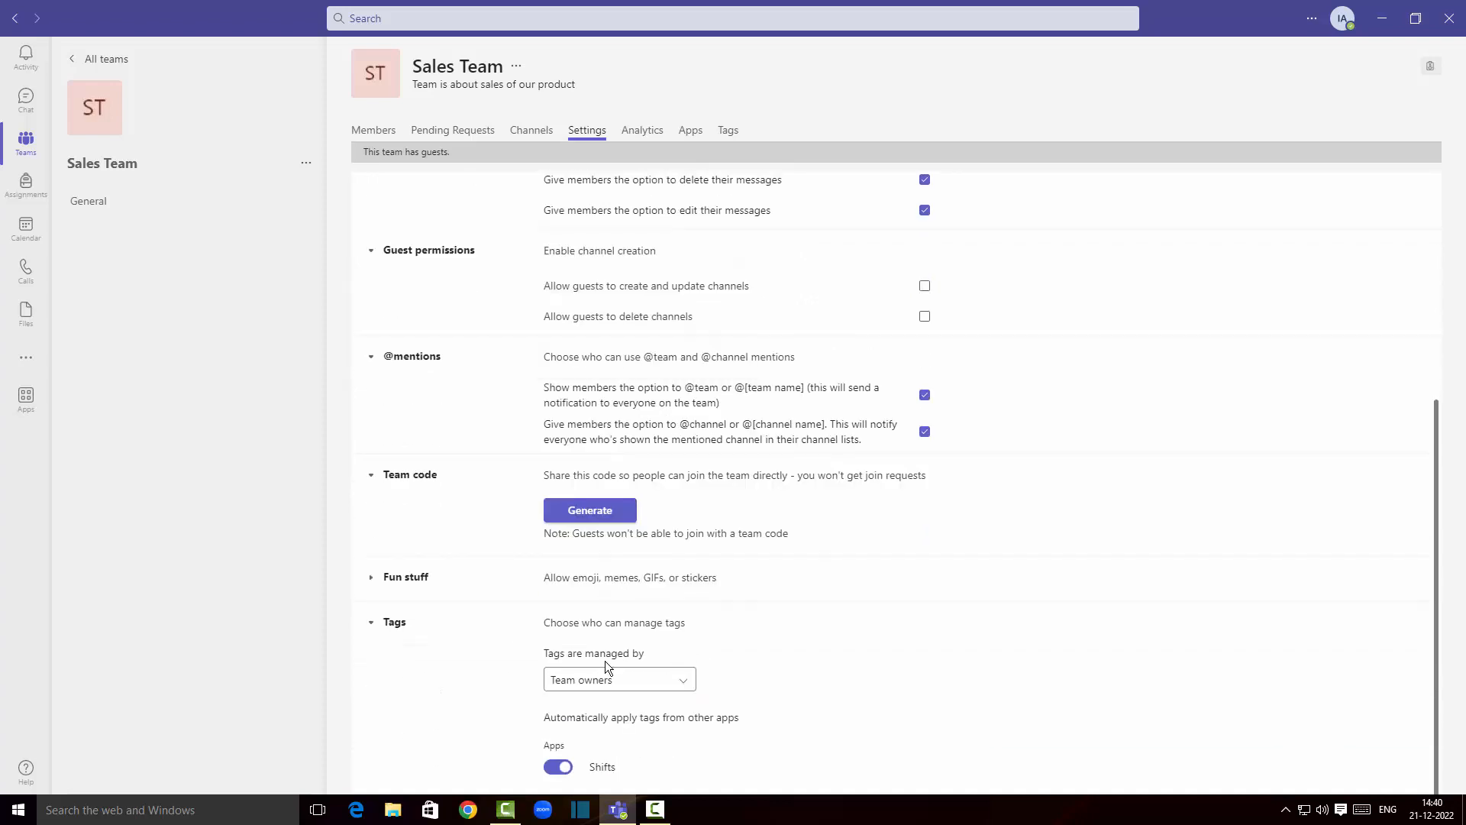
pyautogui.click(645, 687)
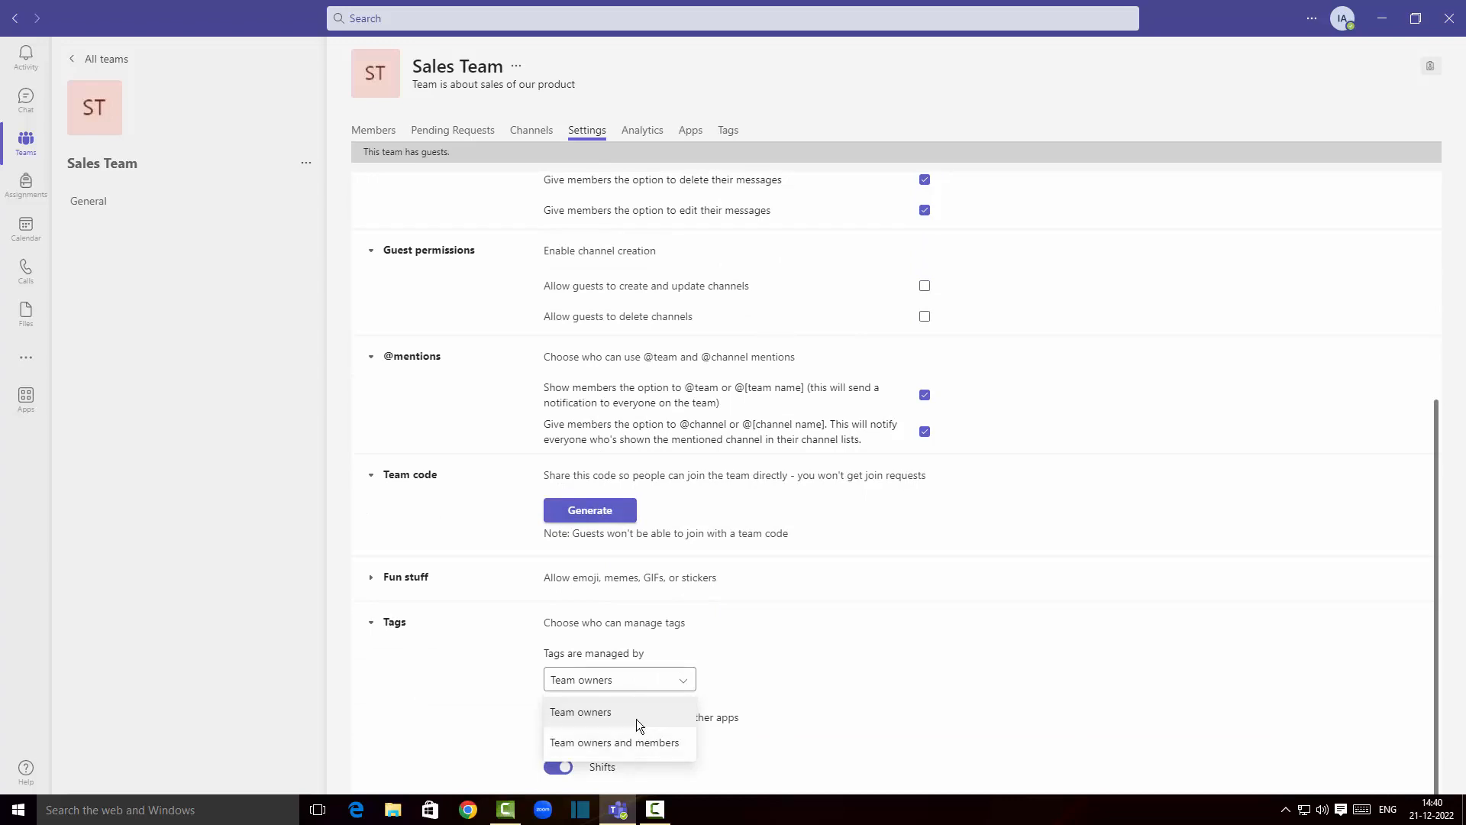
pyautogui.click(636, 718)
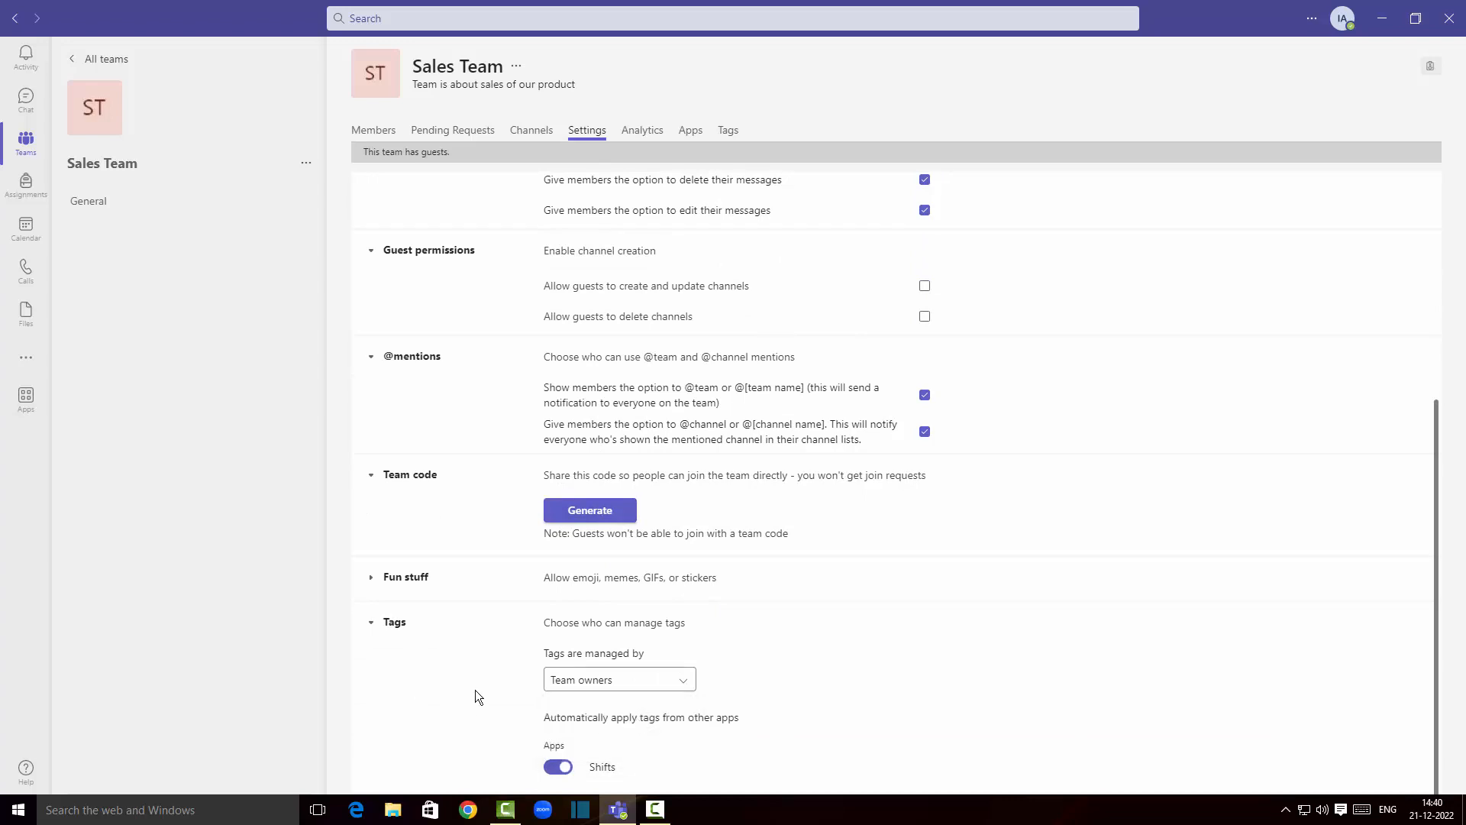
pyautogui.scroll(5, 475, 690)
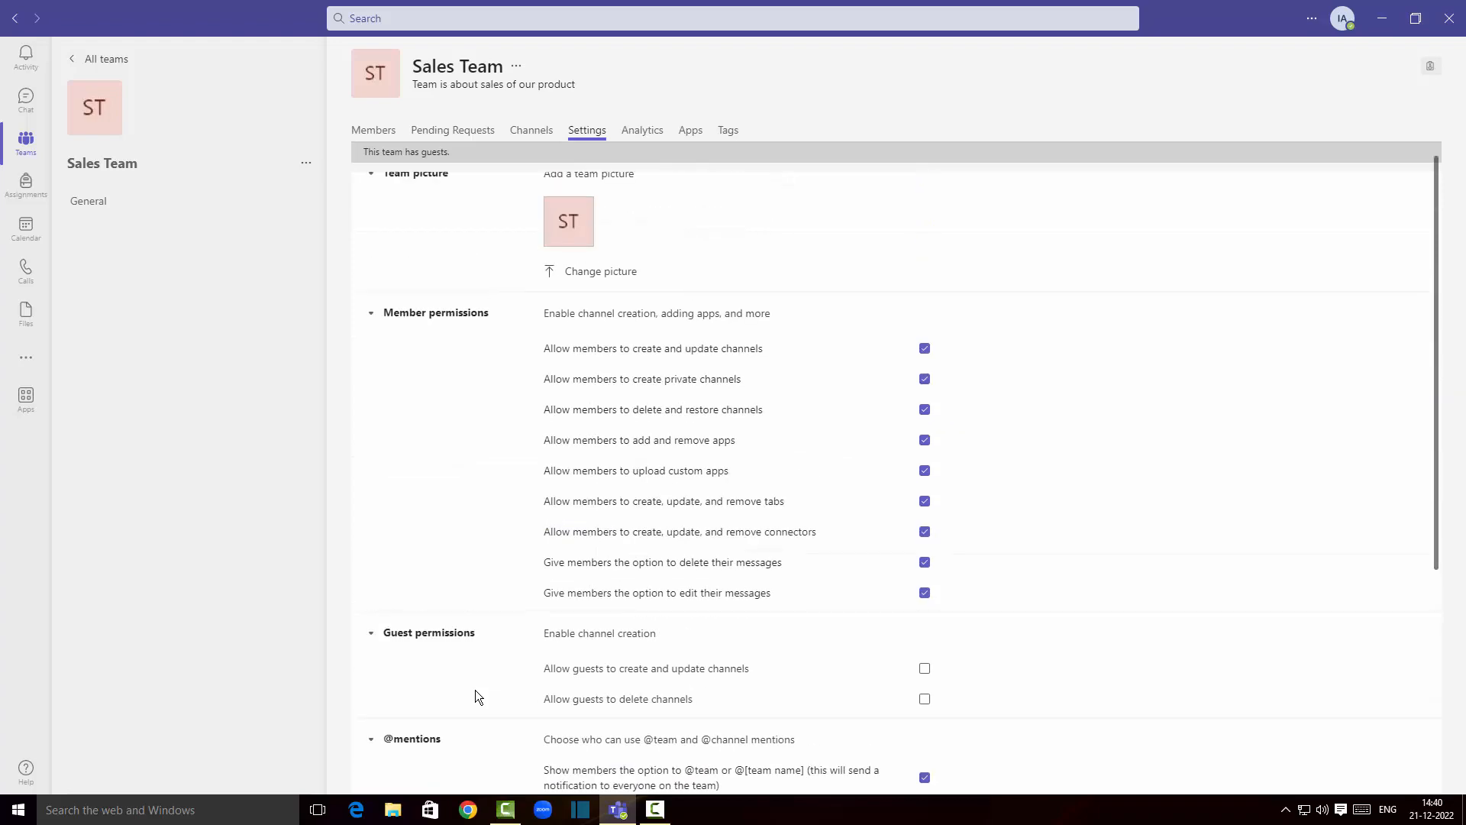
# Step: Review the Sales Team's analytics for all channels over the last 7 days, and the list of apps added to the team
pyautogui.click(653, 132)
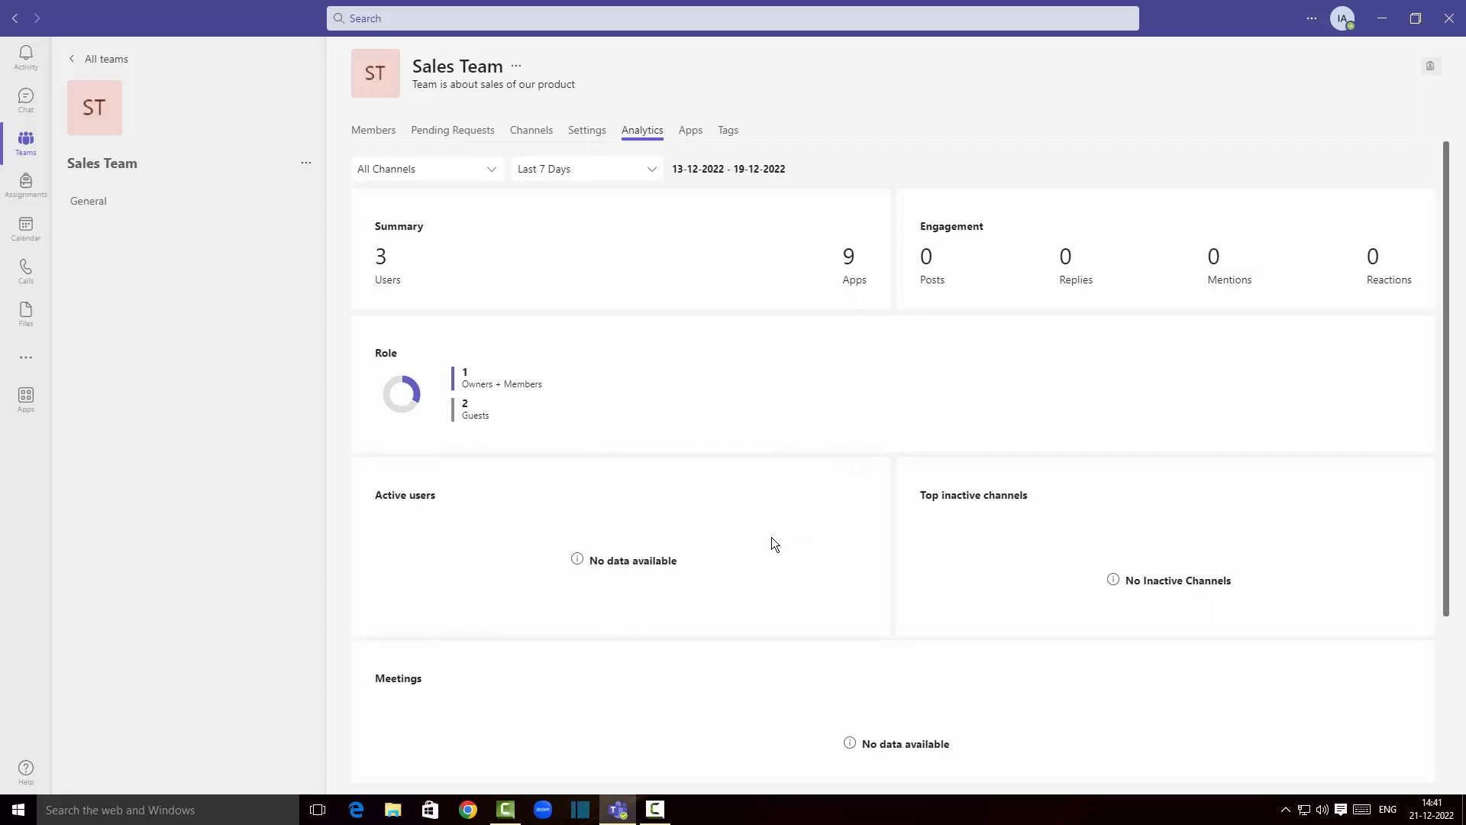
pyautogui.scroll(-2, 769, 534)
pyautogui.scroll(-1, 767, 542)
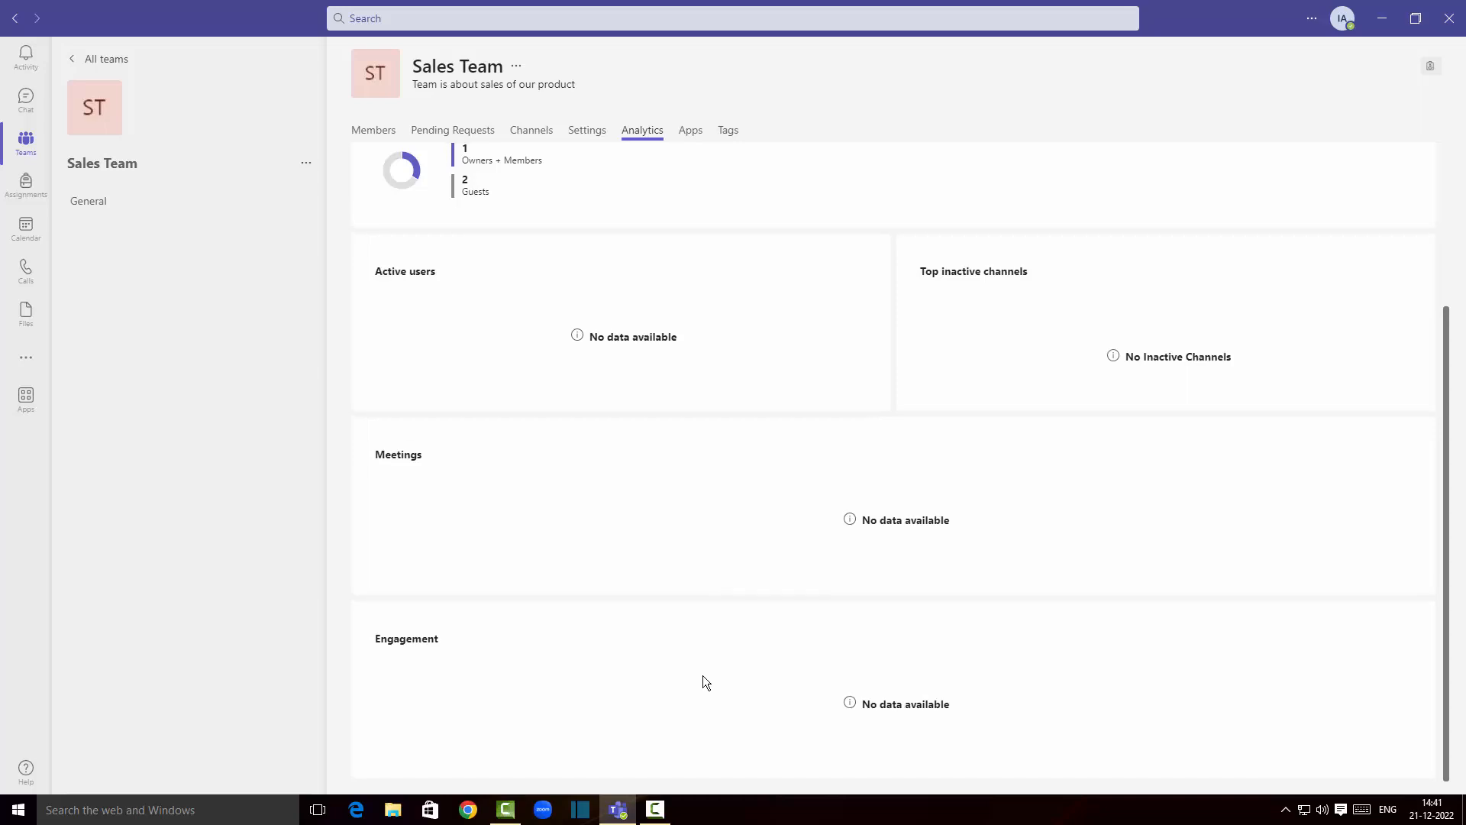
pyautogui.scroll(3, 703, 675)
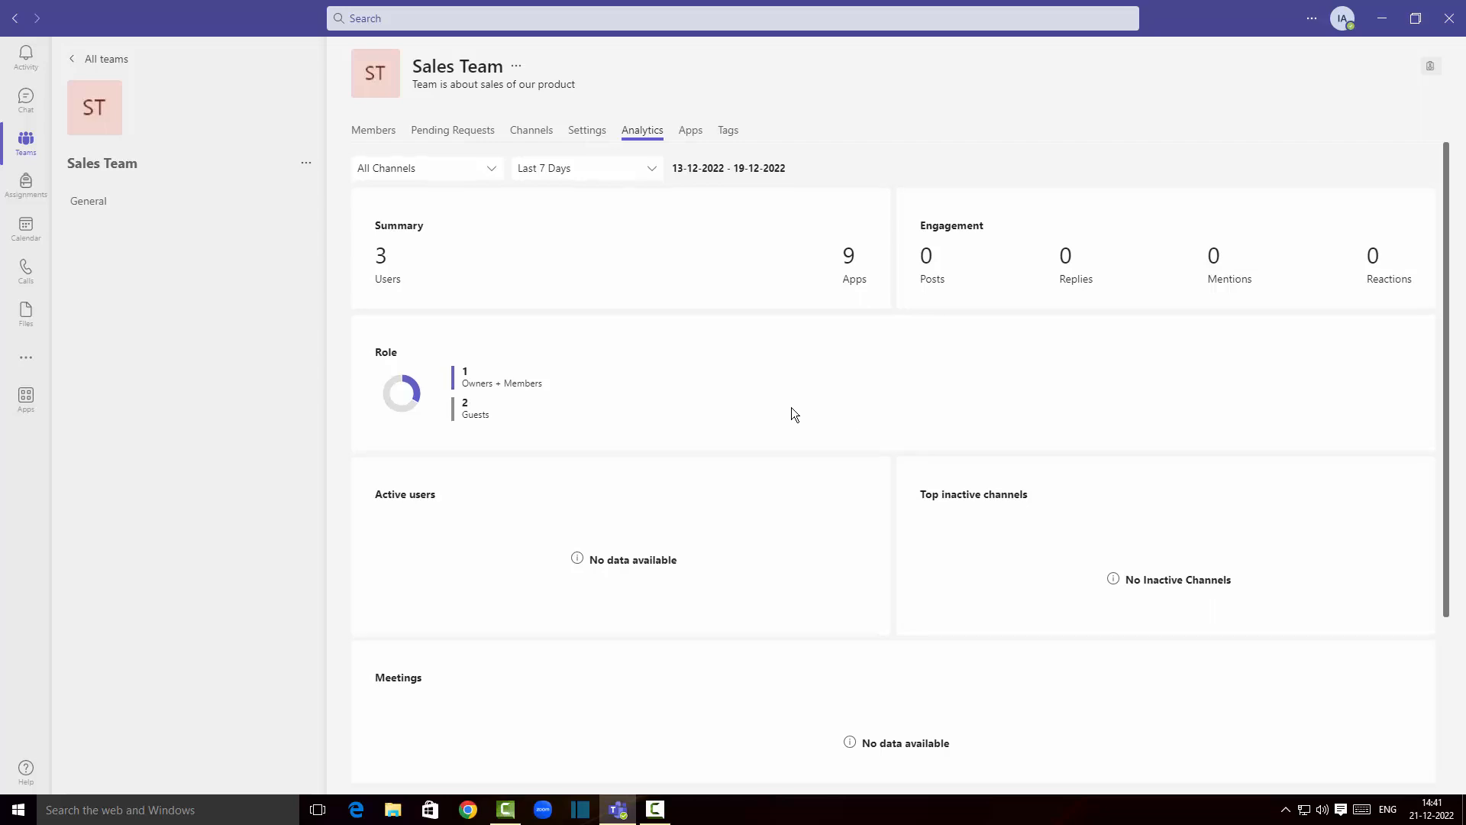
pyautogui.scroll(-1, 791, 407)
pyautogui.scroll(1, 773, 396)
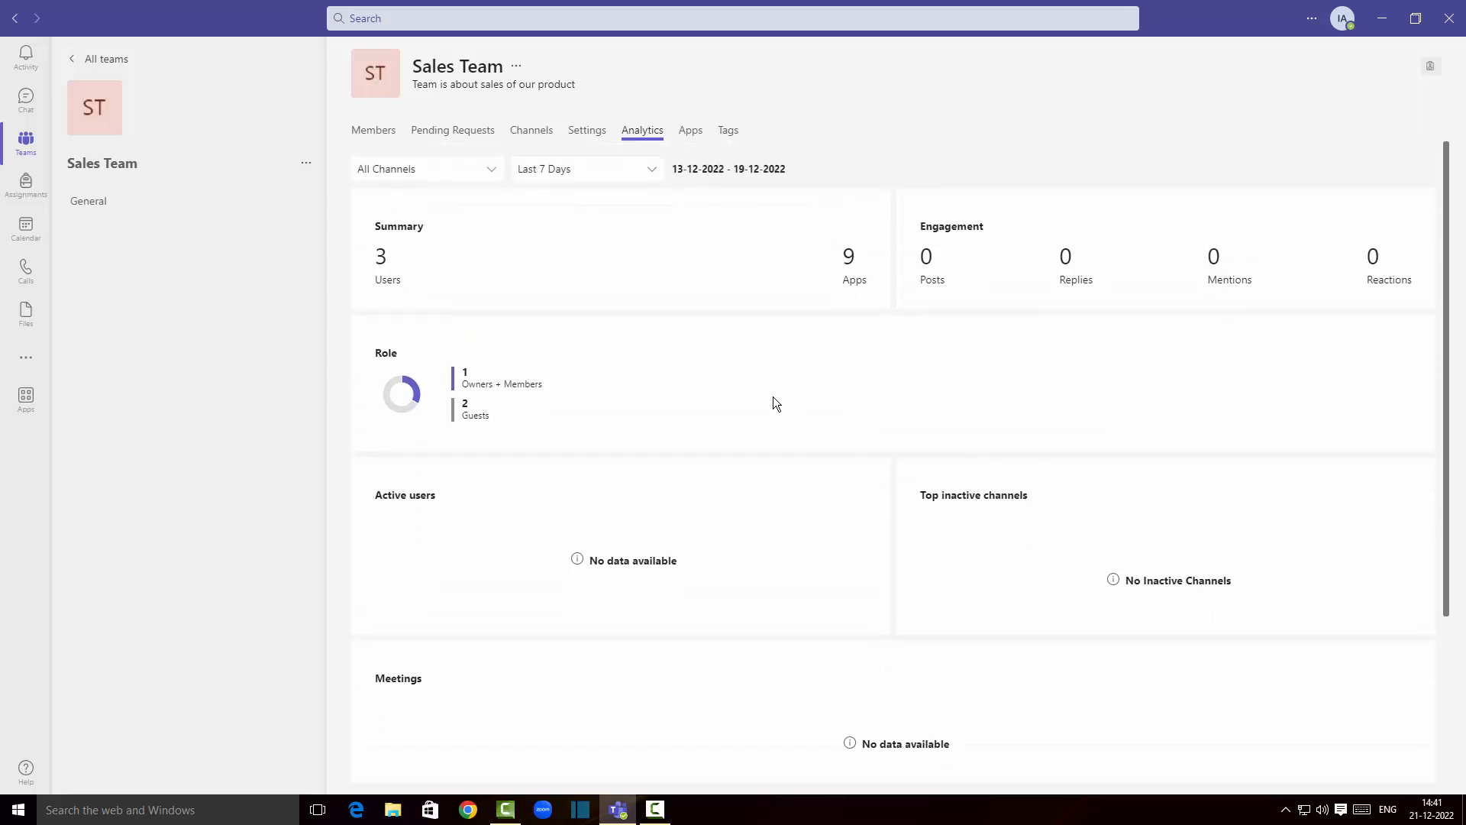
pyautogui.click(690, 130)
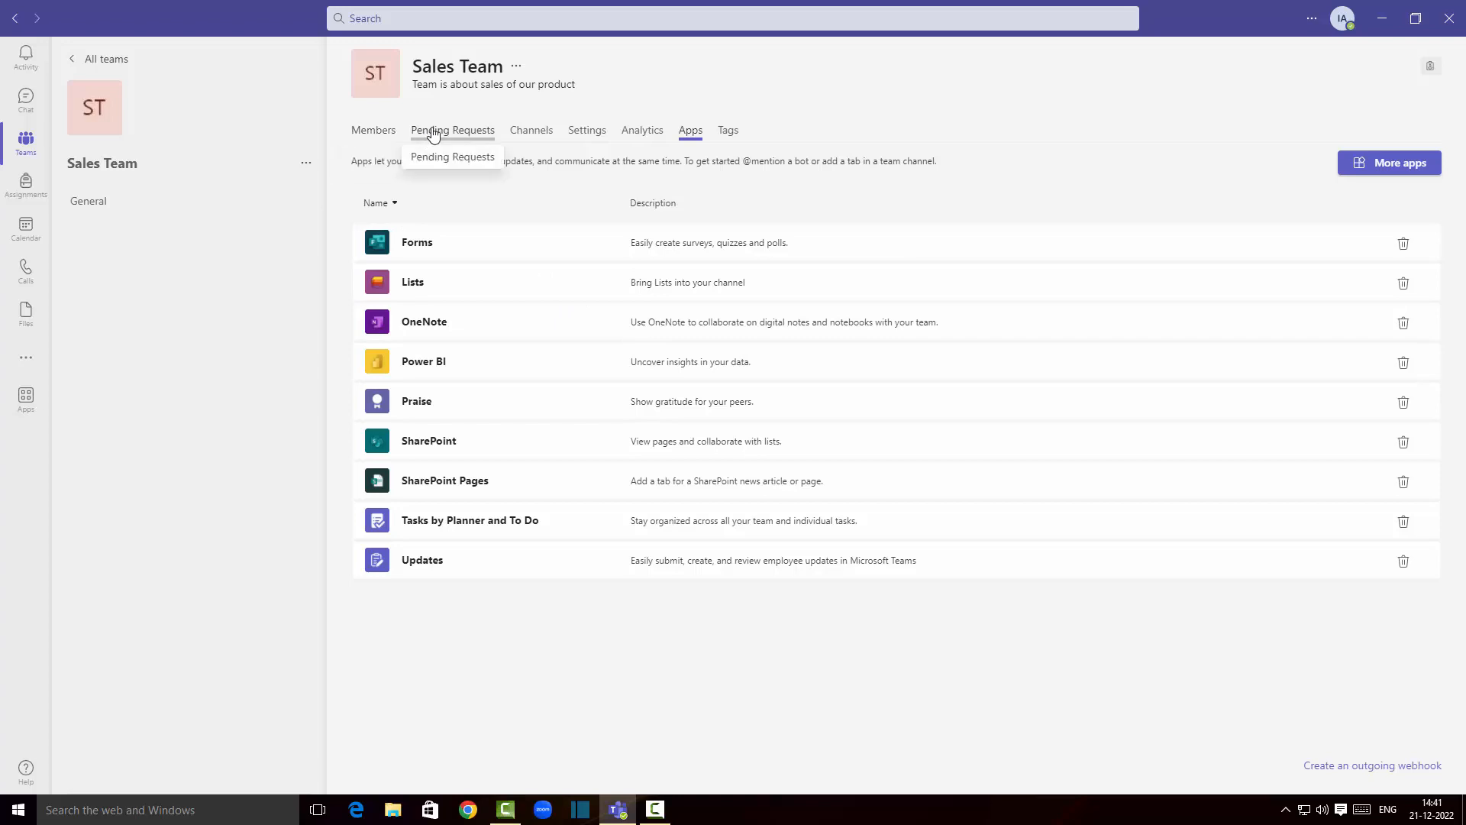
# Step: Add a channel named Sales to the Sales Team with Standard privacy, so everyone on the team has access
pyautogui.click(549, 142)
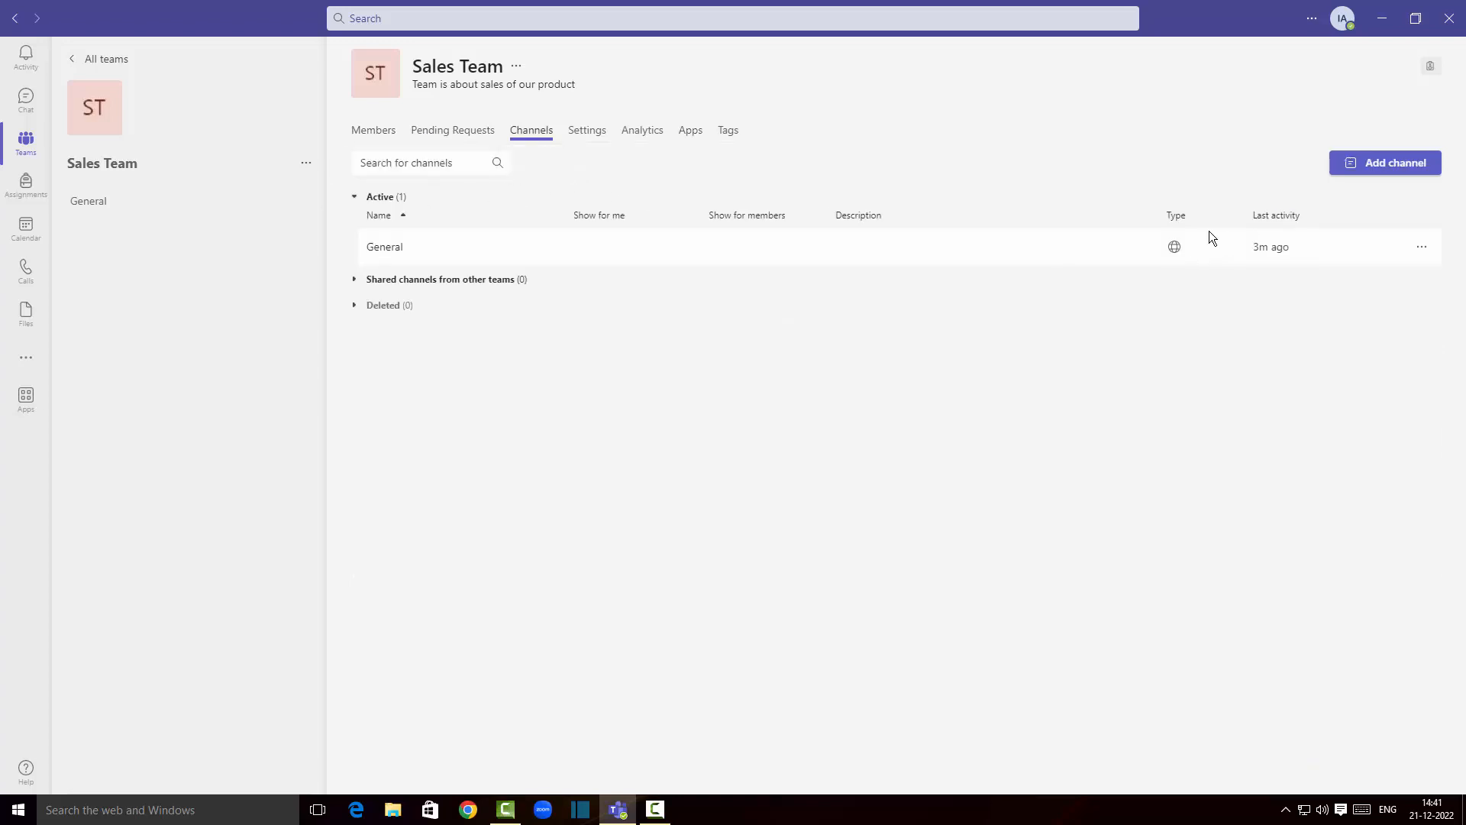
pyautogui.click(1351, 162)
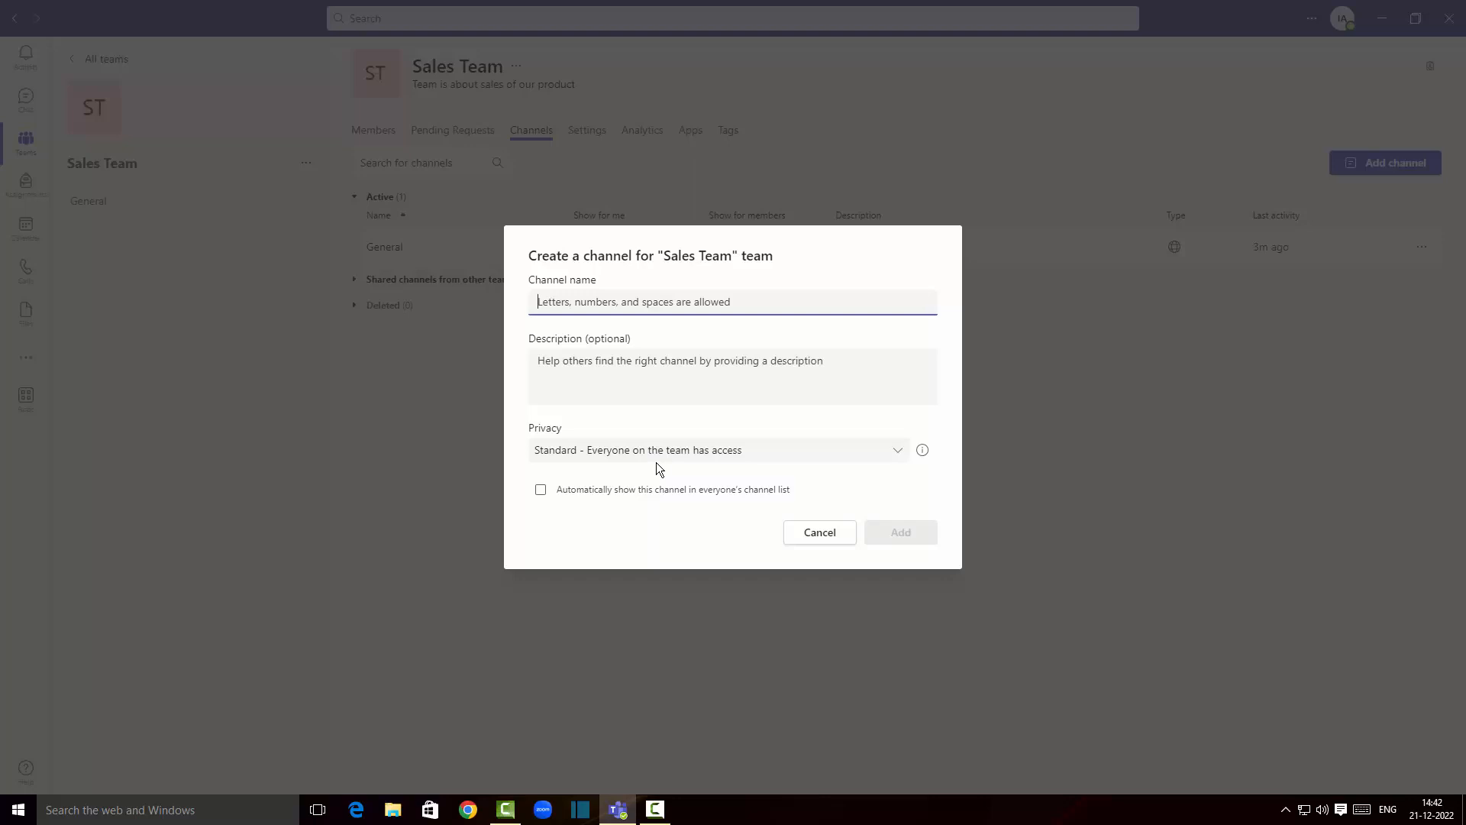
pyautogui.write('Sales')
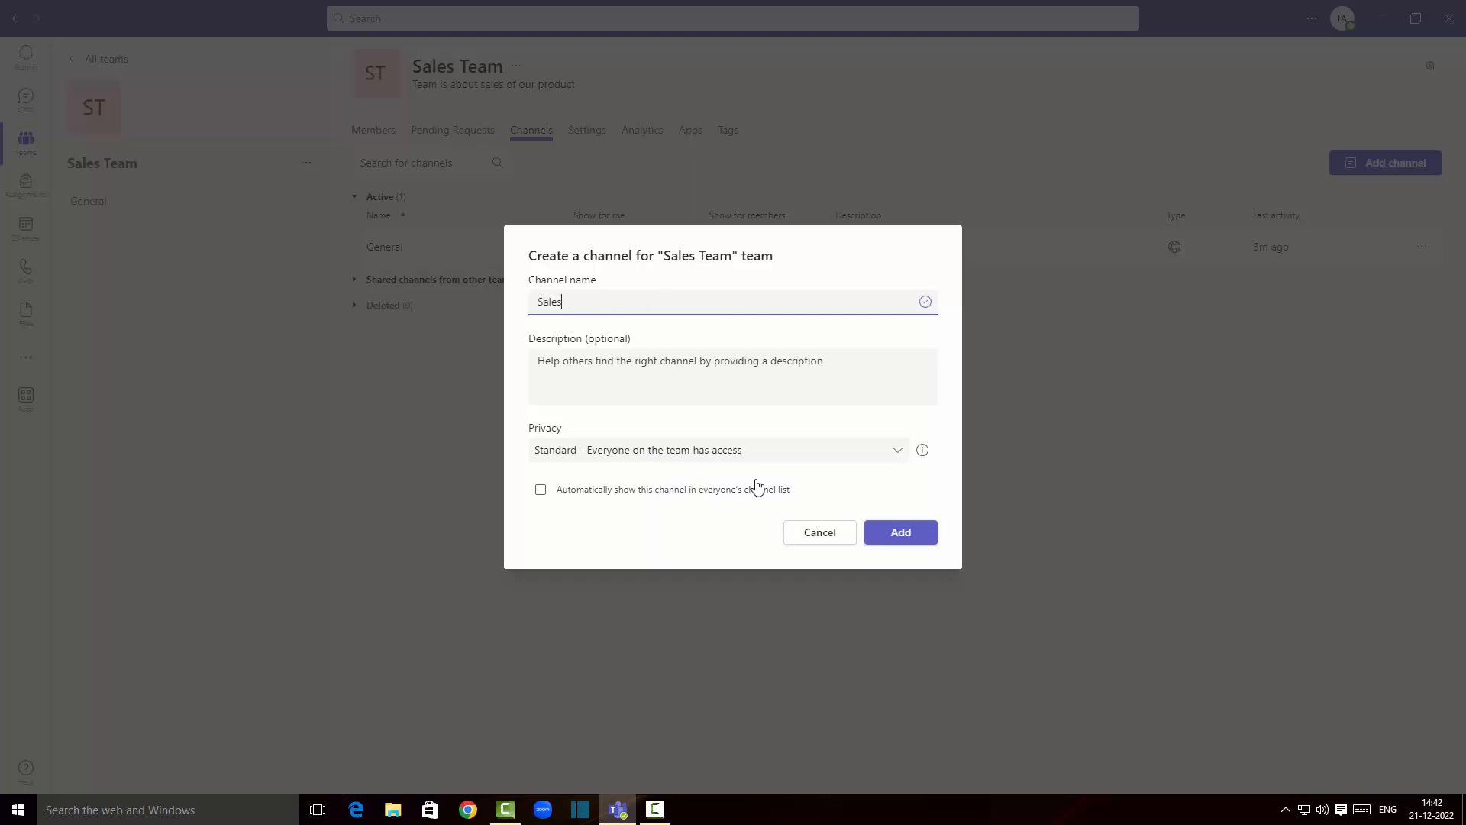
pyautogui.click(601, 458)
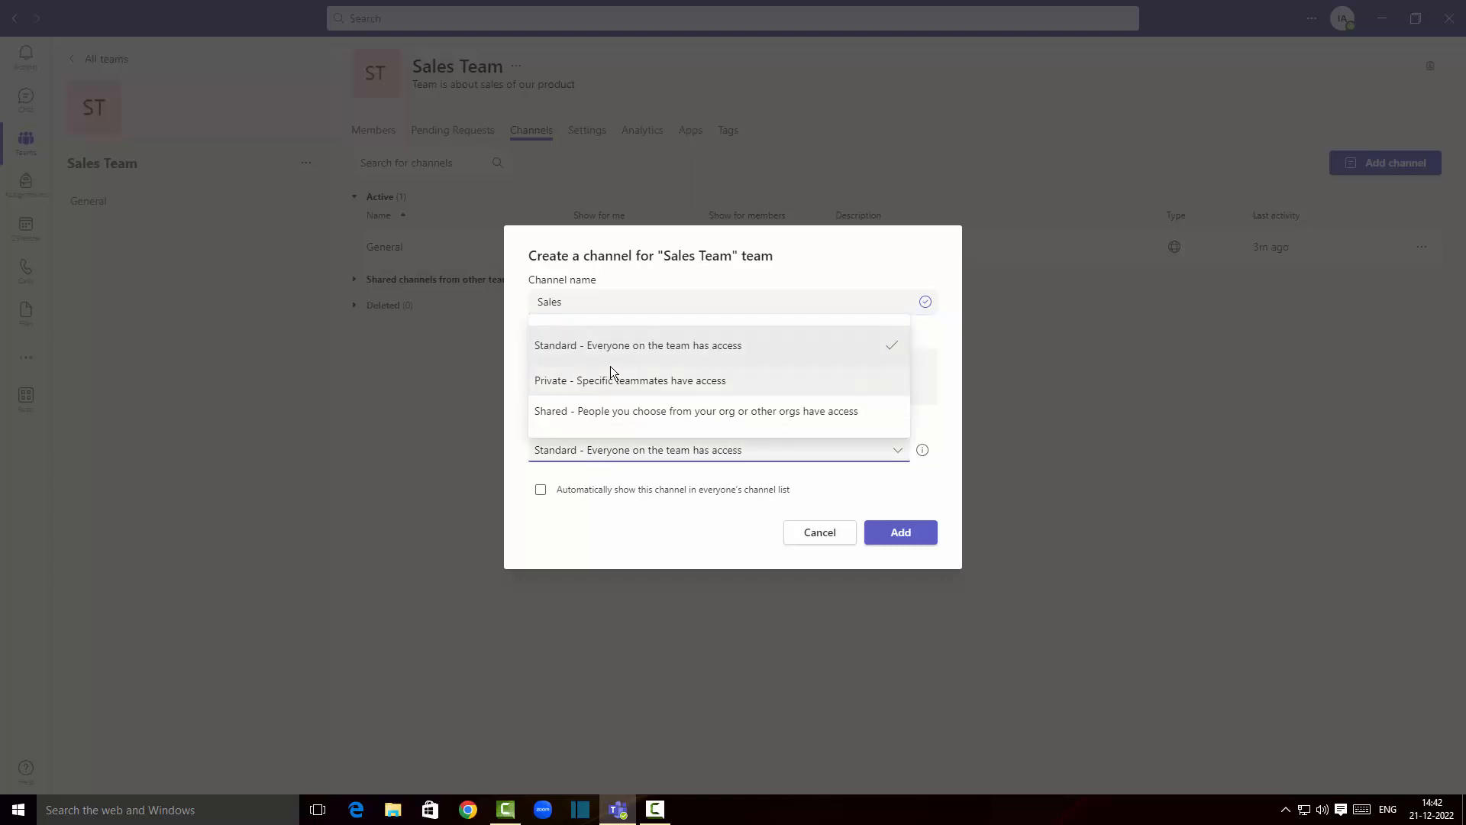
pyautogui.click(640, 352)
pyautogui.click(915, 542)
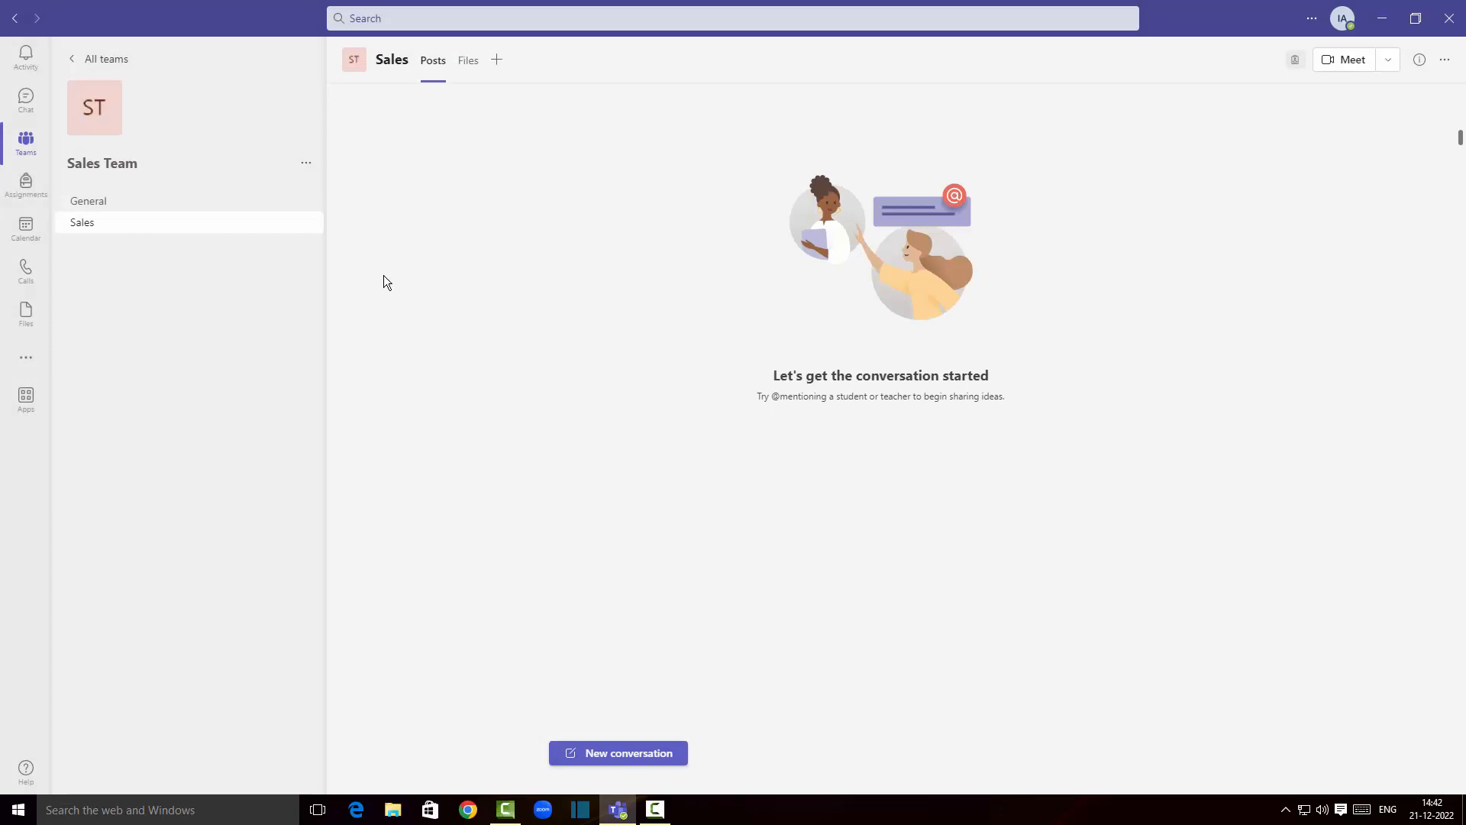
# Step: Post a new conversation in the Sales channel mentioning the first suggested guest and asking "What's the status of our last month's sales sheet?"
pyautogui.click(101, 200)
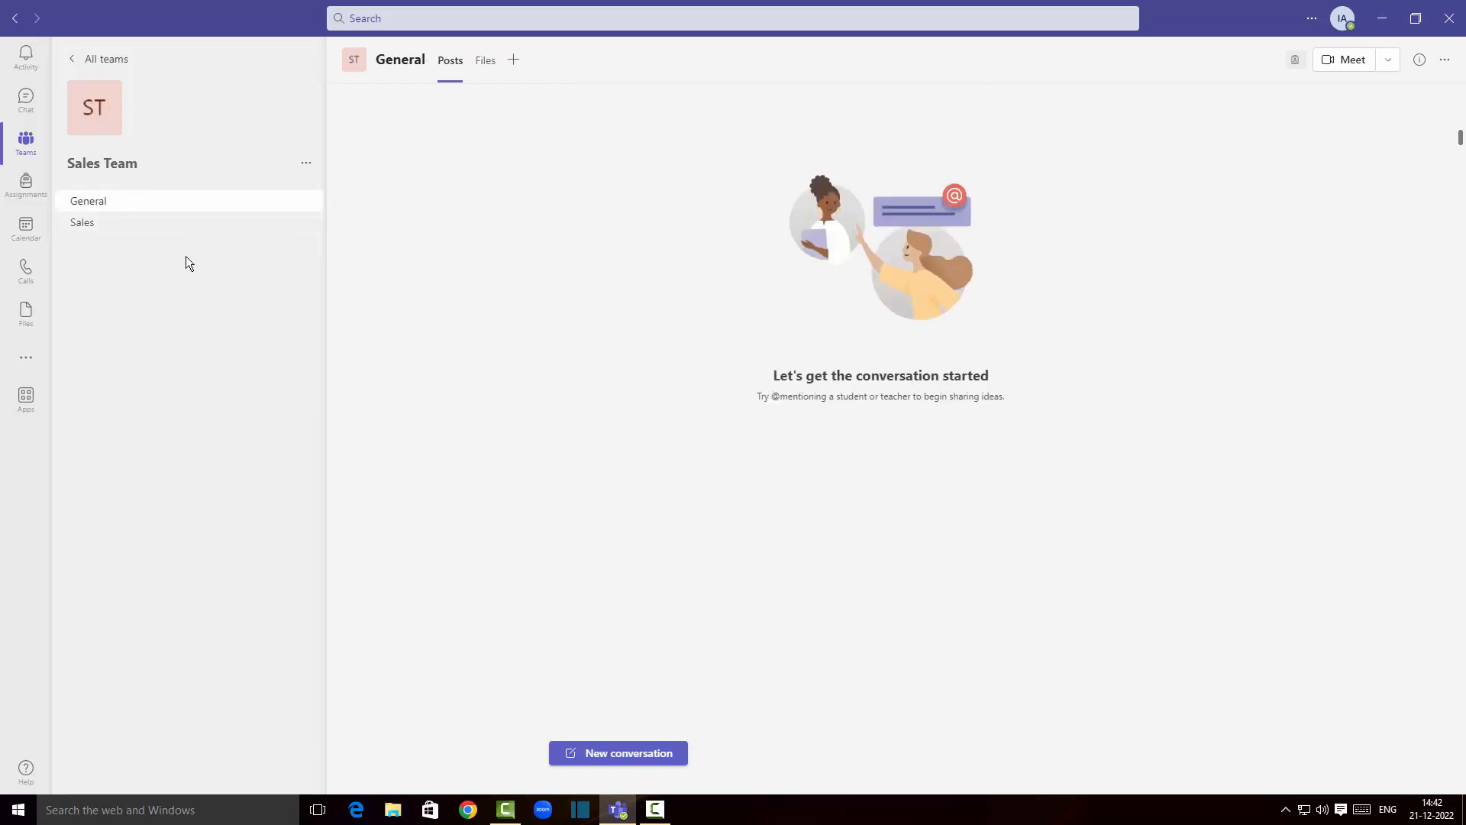
pyautogui.click(126, 225)
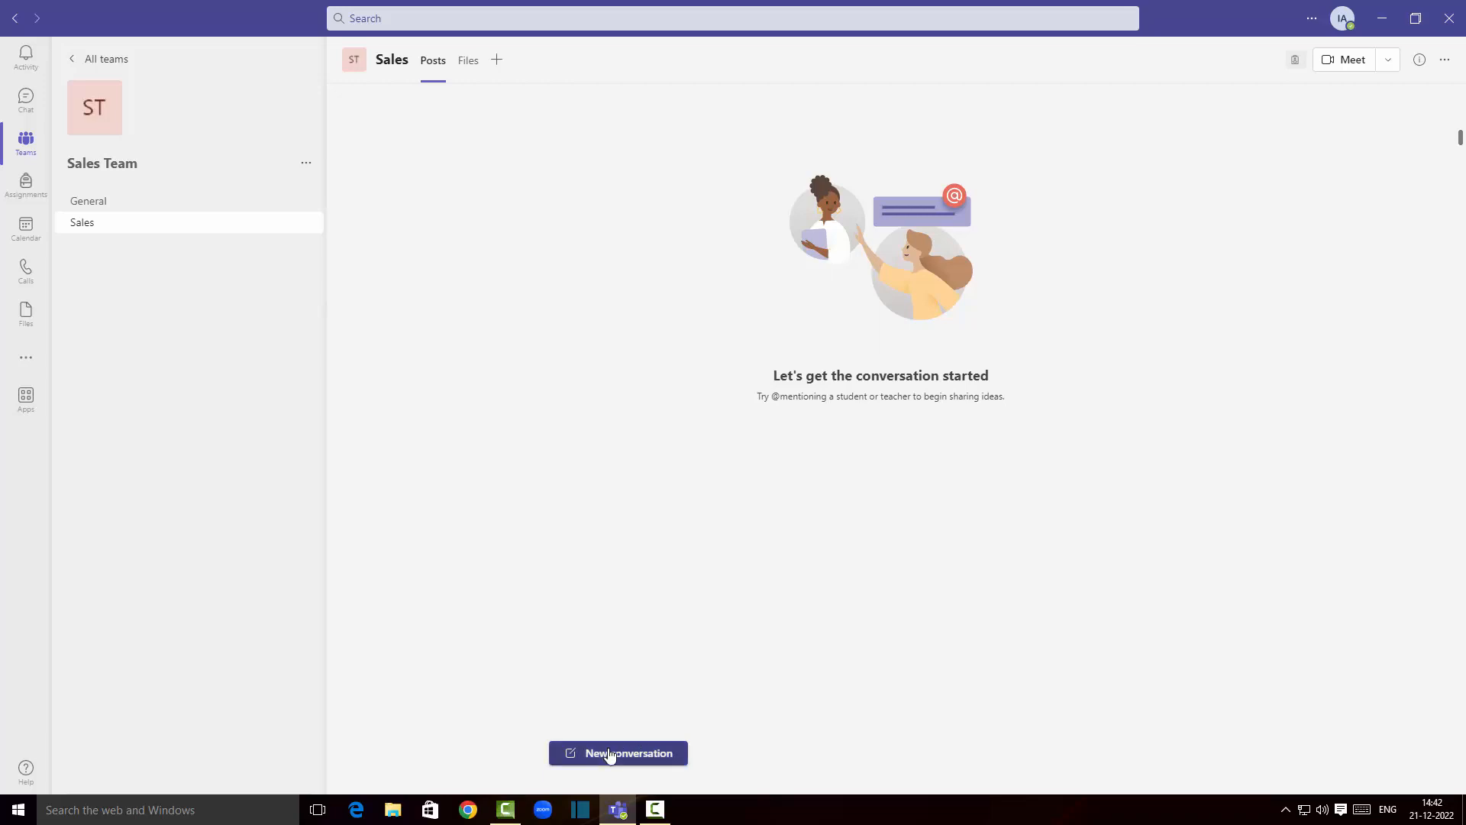
pyautogui.click(652, 754)
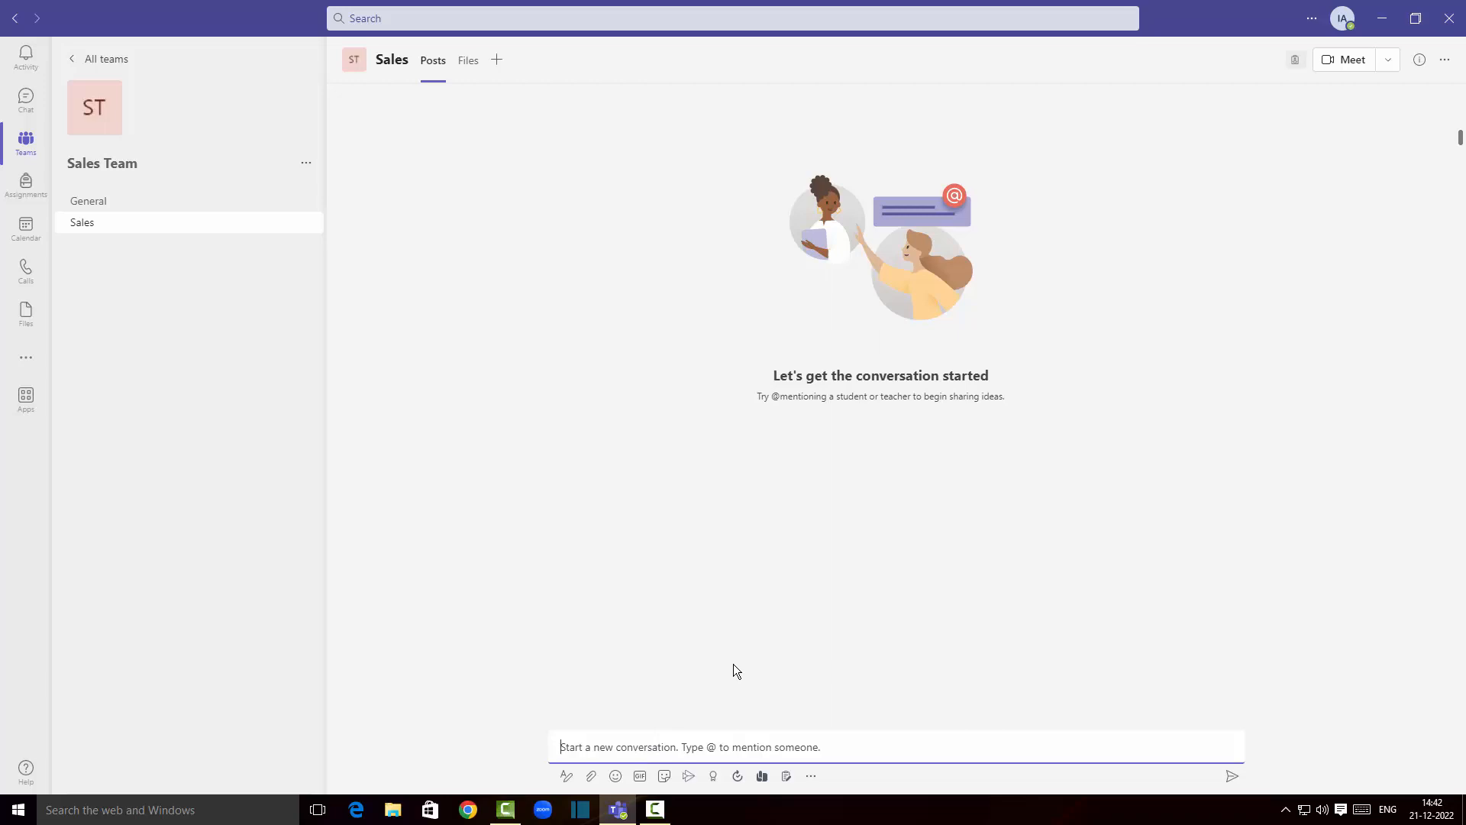
pyautogui.write('@')
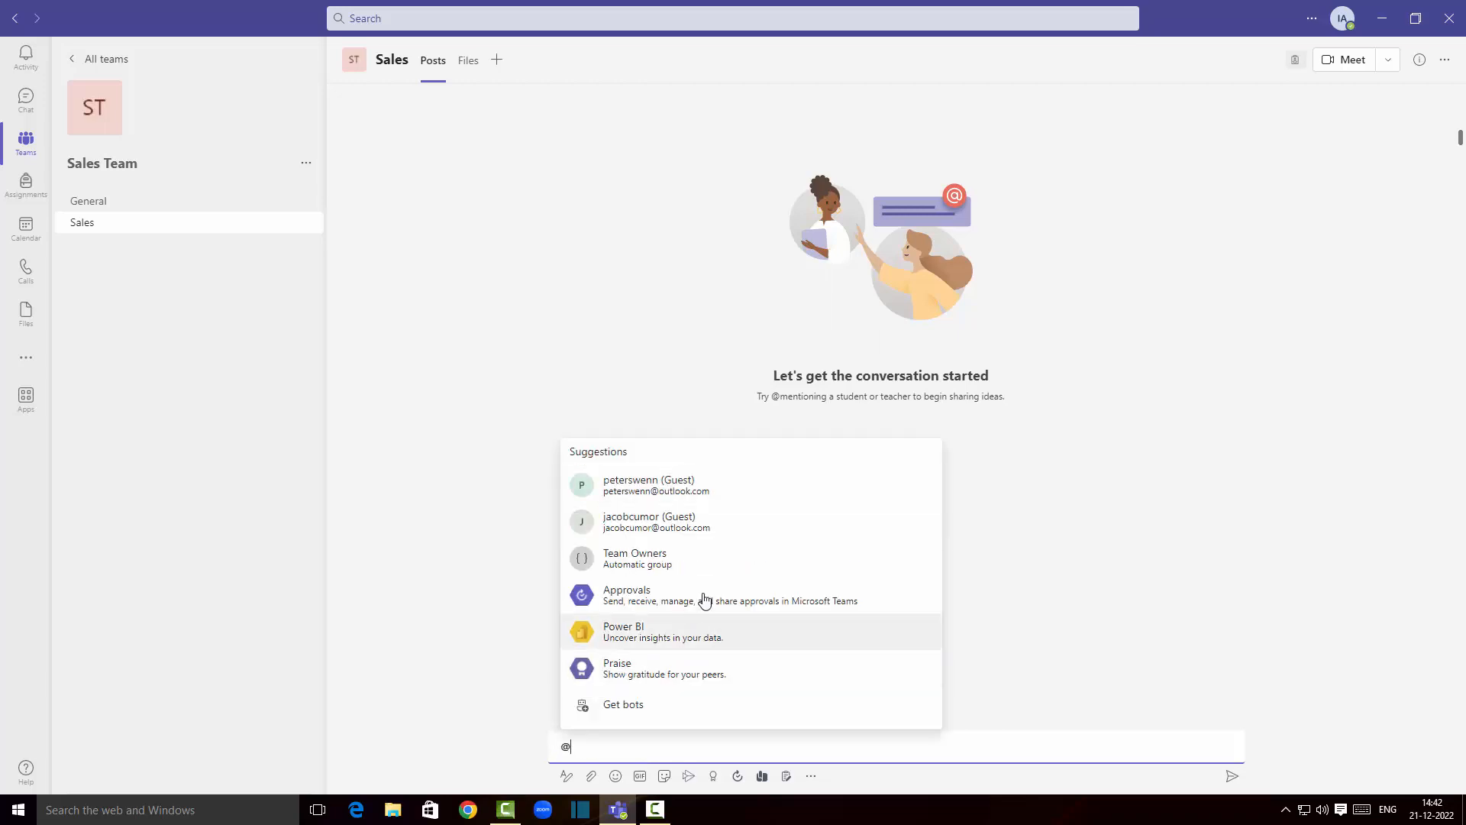
pyautogui.click(754, 490)
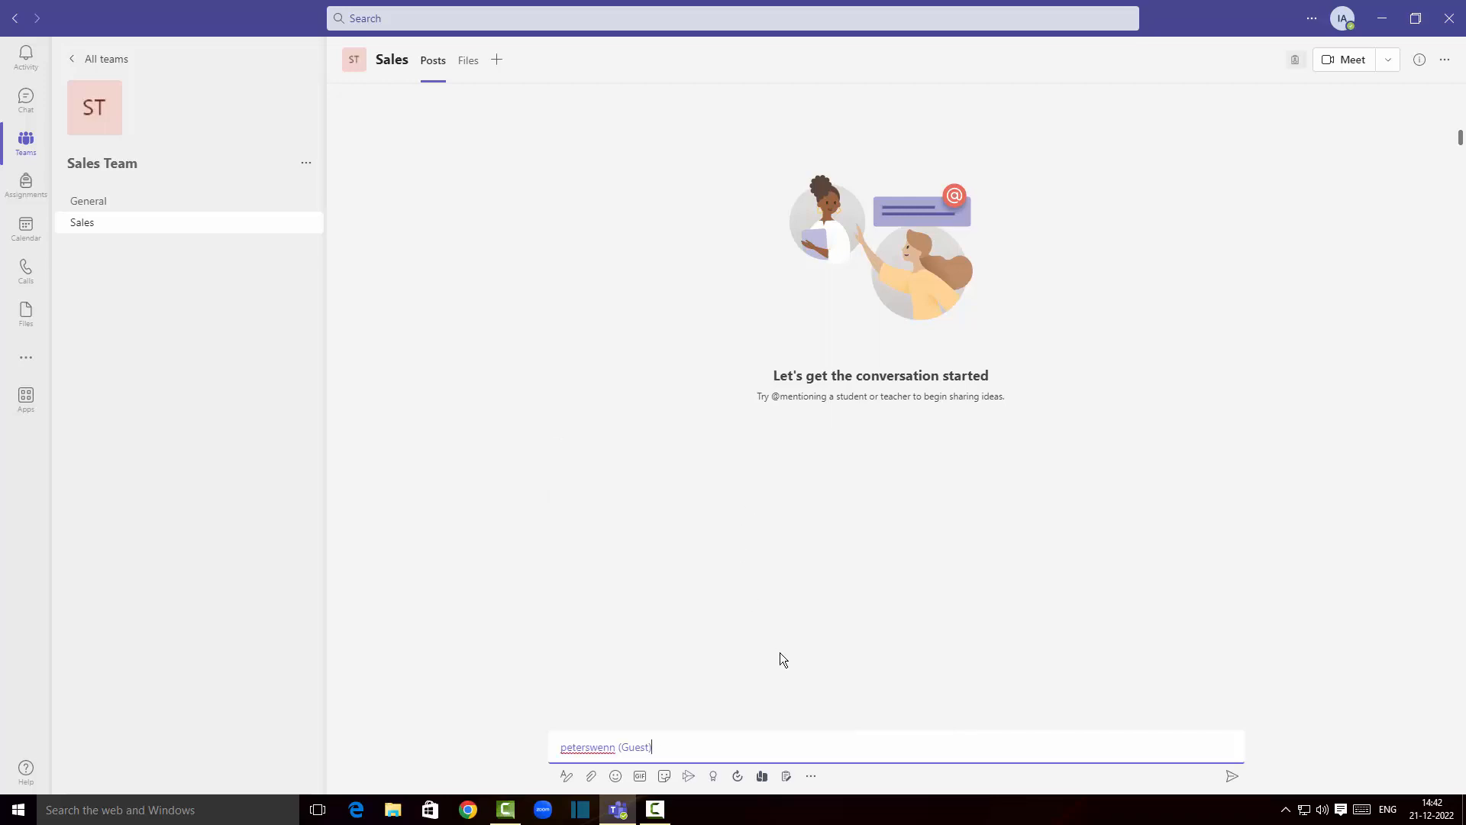
pyautogui.write("What's the status of our last month's sales sheet")
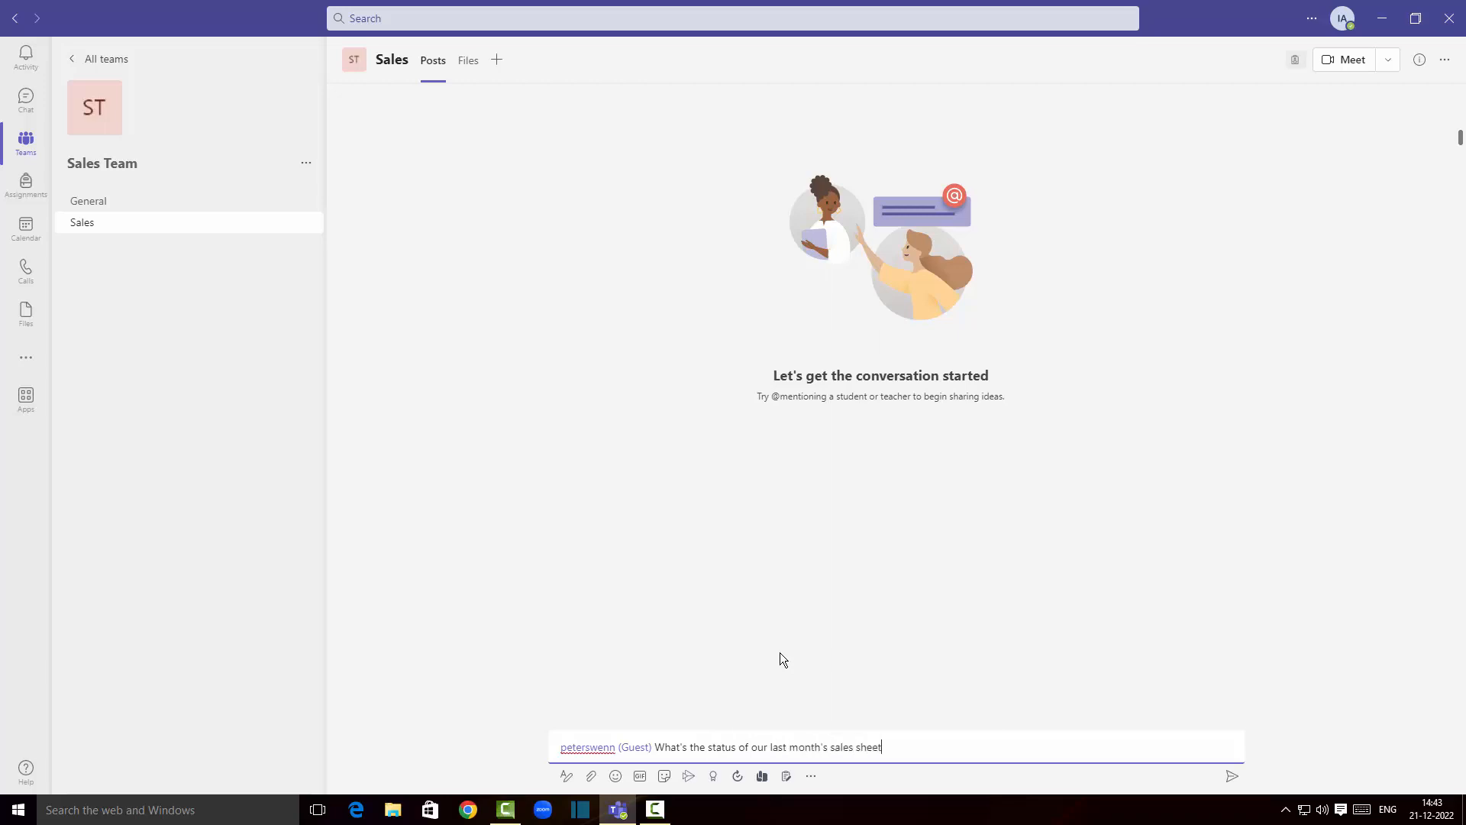
pyautogui.write('?')
pyautogui.press('Return')
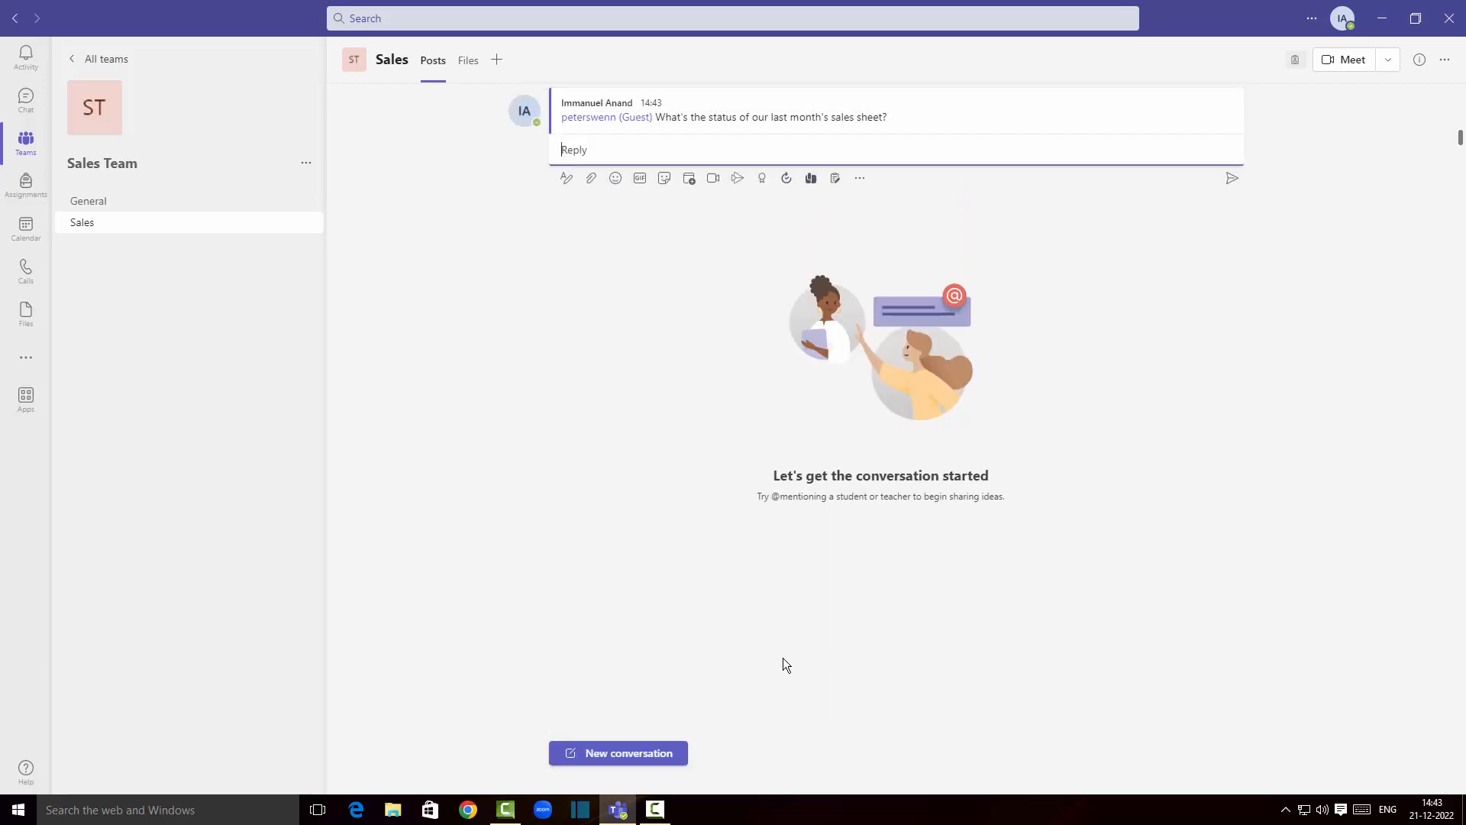
# Step: Read the guest's reply in the Sales channel thread and compare the posts of the General and Sales channels
pyautogui.click(574, 149)
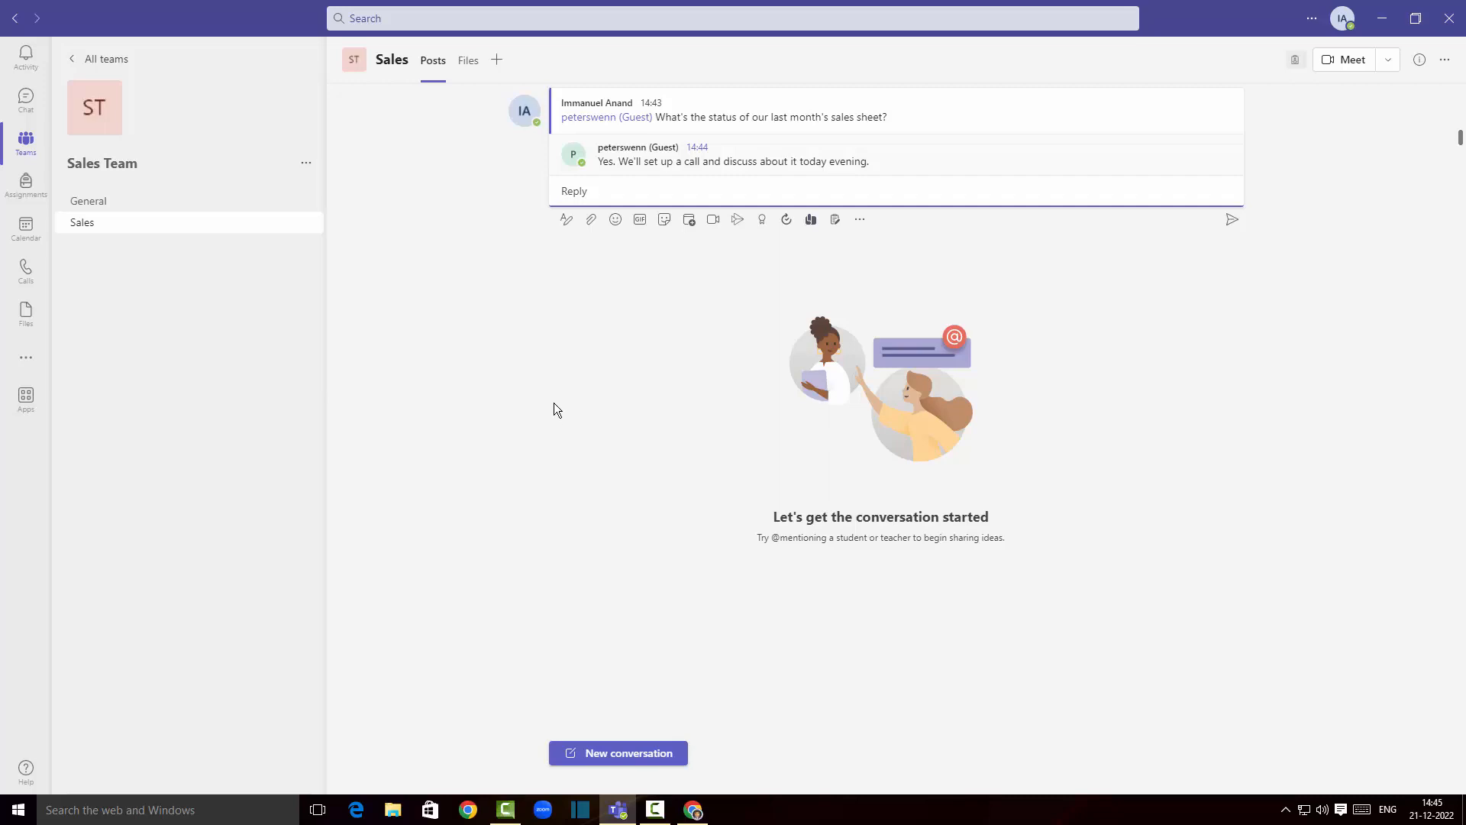
pyautogui.click(99, 203)
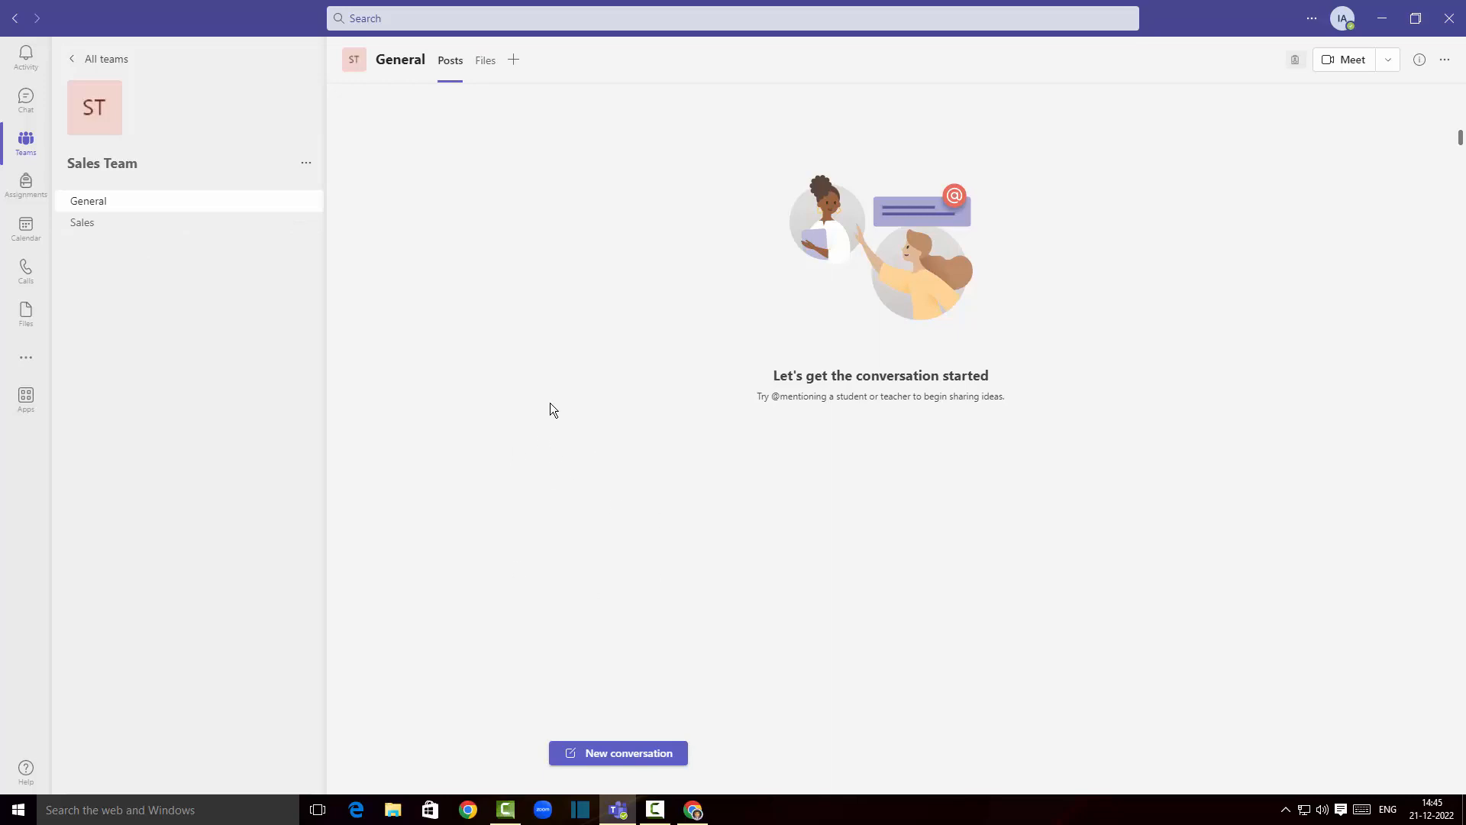
pyautogui.click(149, 236)
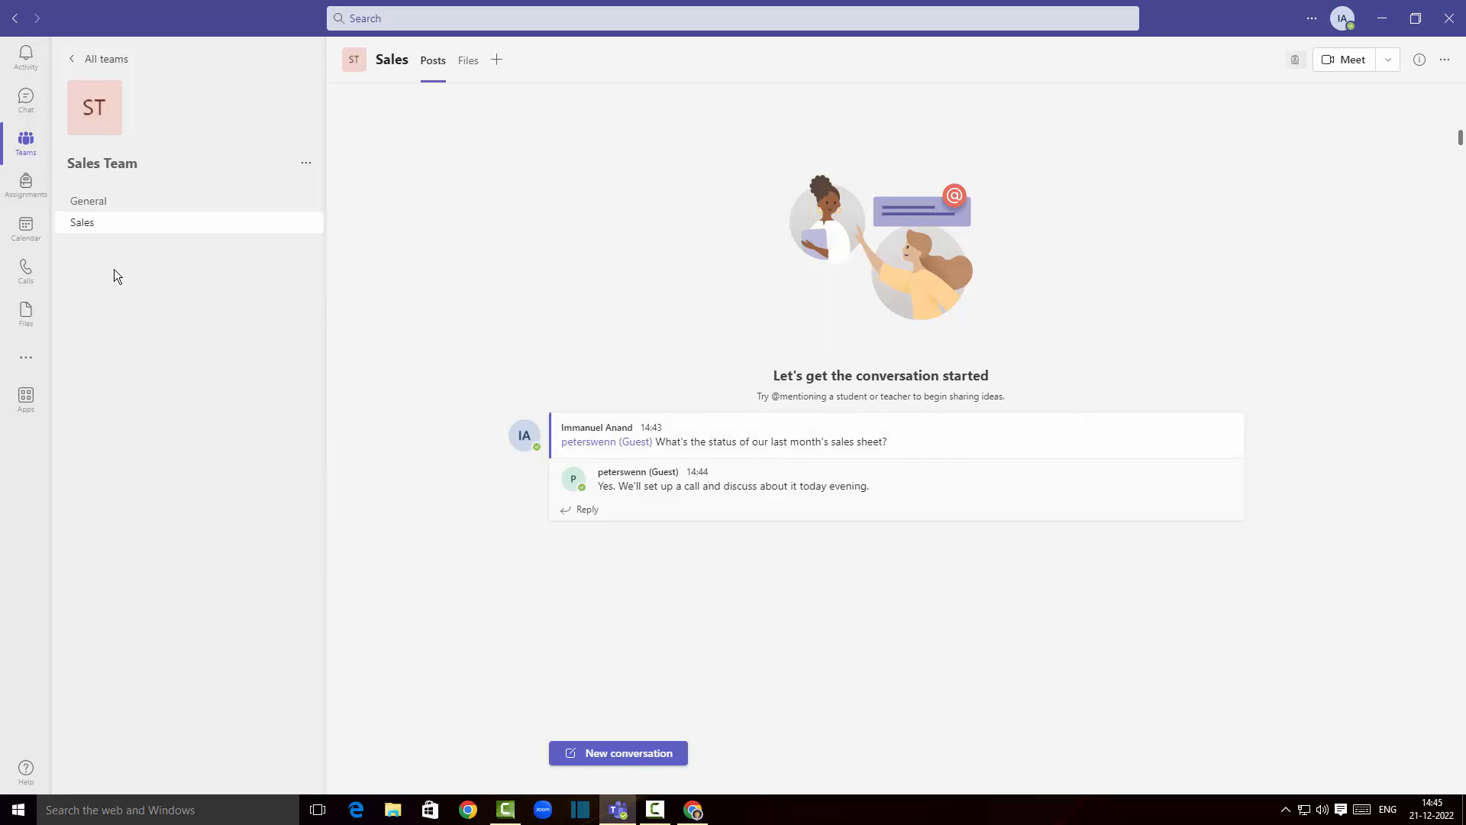
# Step: Send "Do more." in the group chat, mentioning the guest who completed three modules from course 1
pyautogui.click(38, 101)
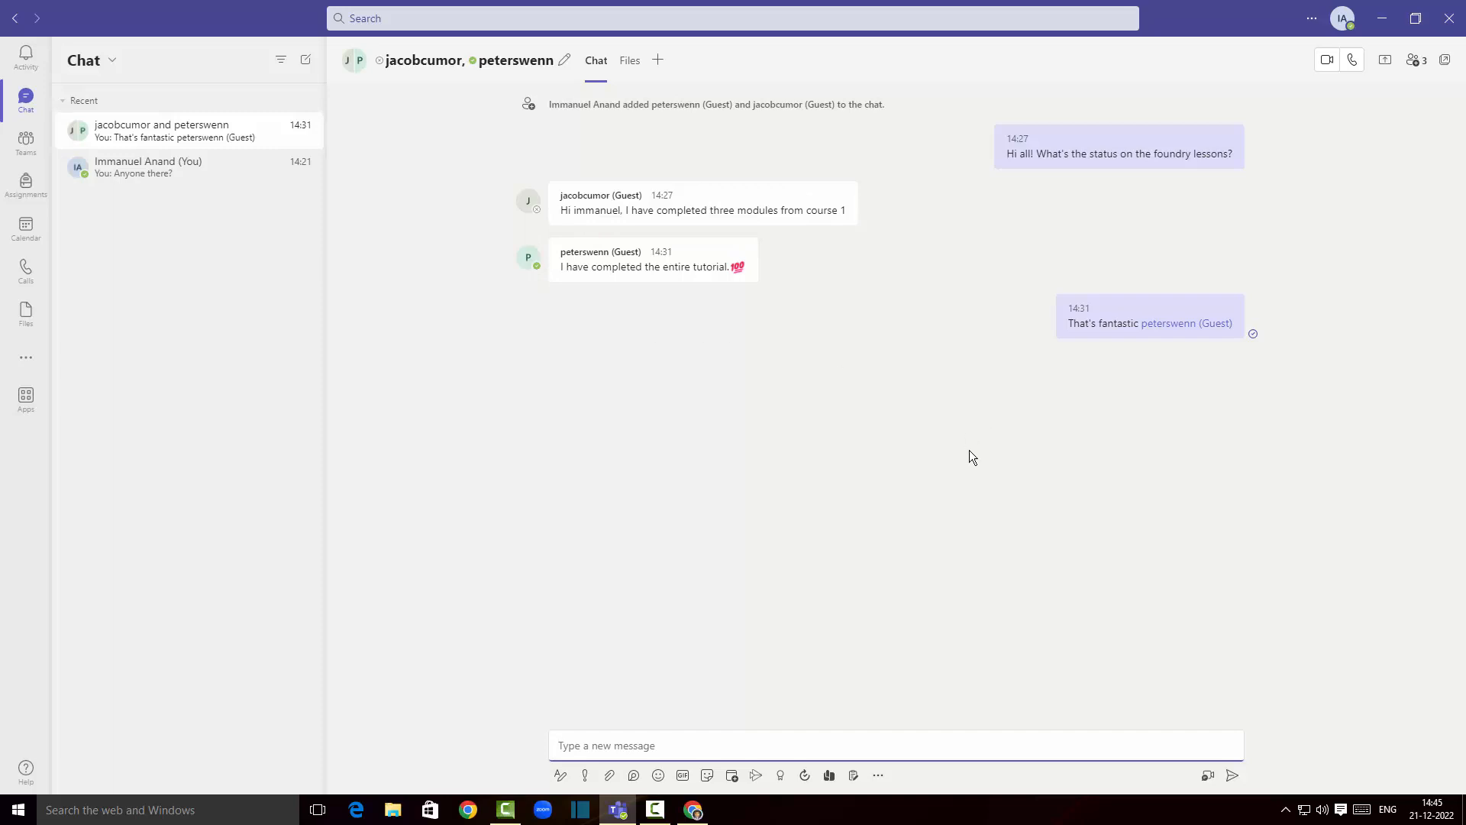
pyautogui.moveTo(1157, 336)
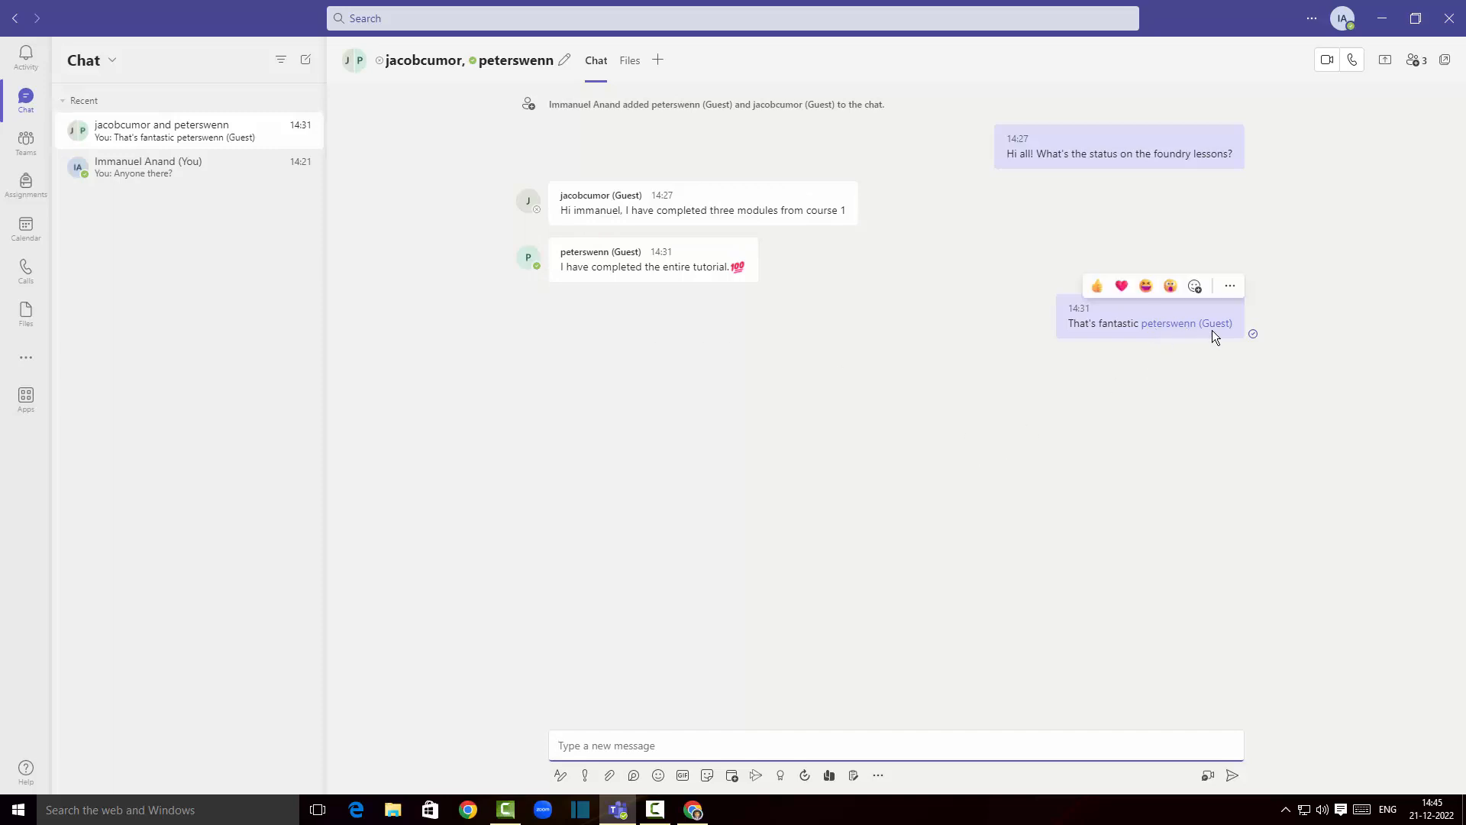
pyautogui.click(1184, 327)
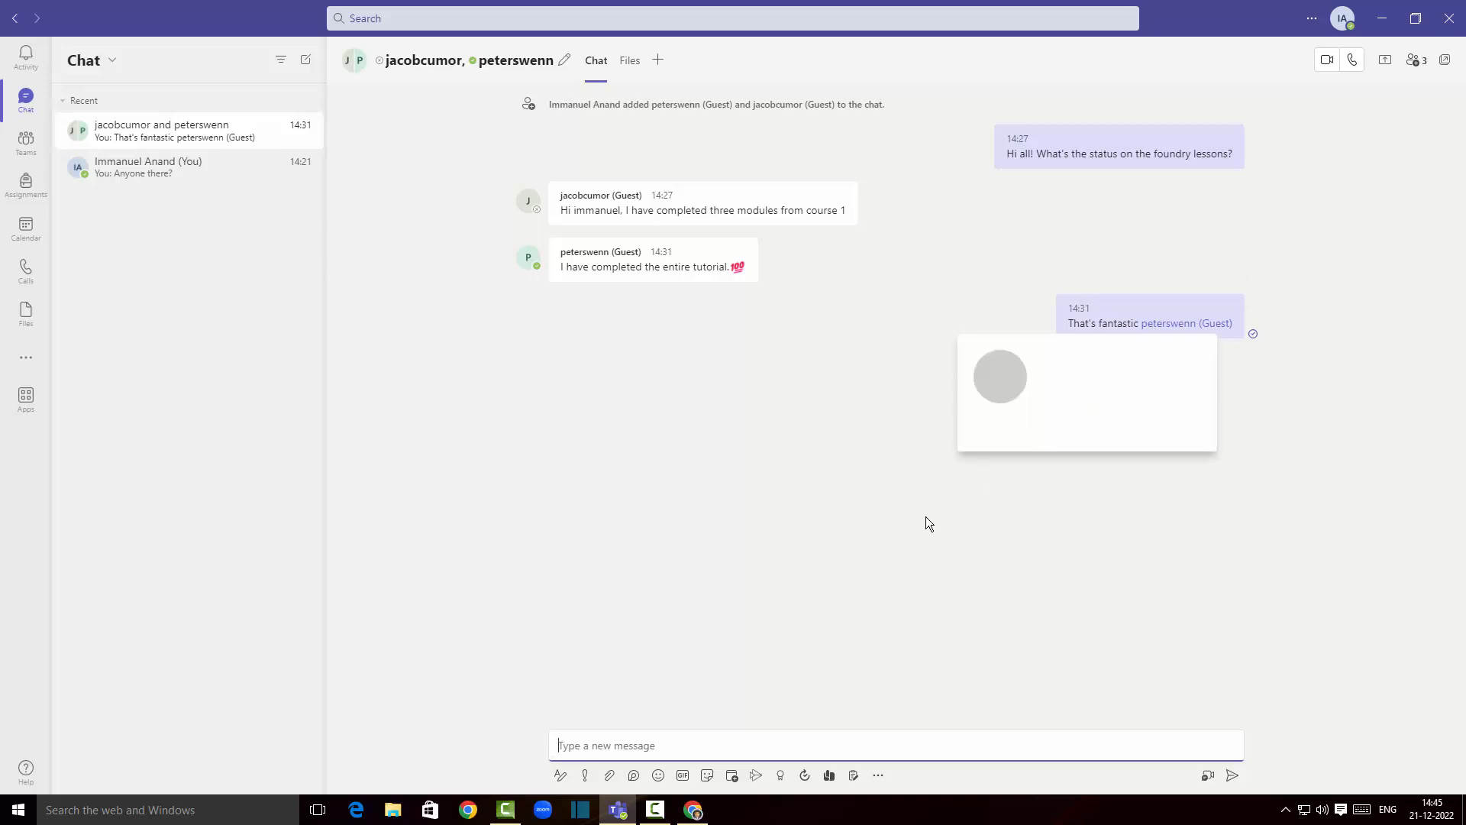
pyautogui.click(615, 742)
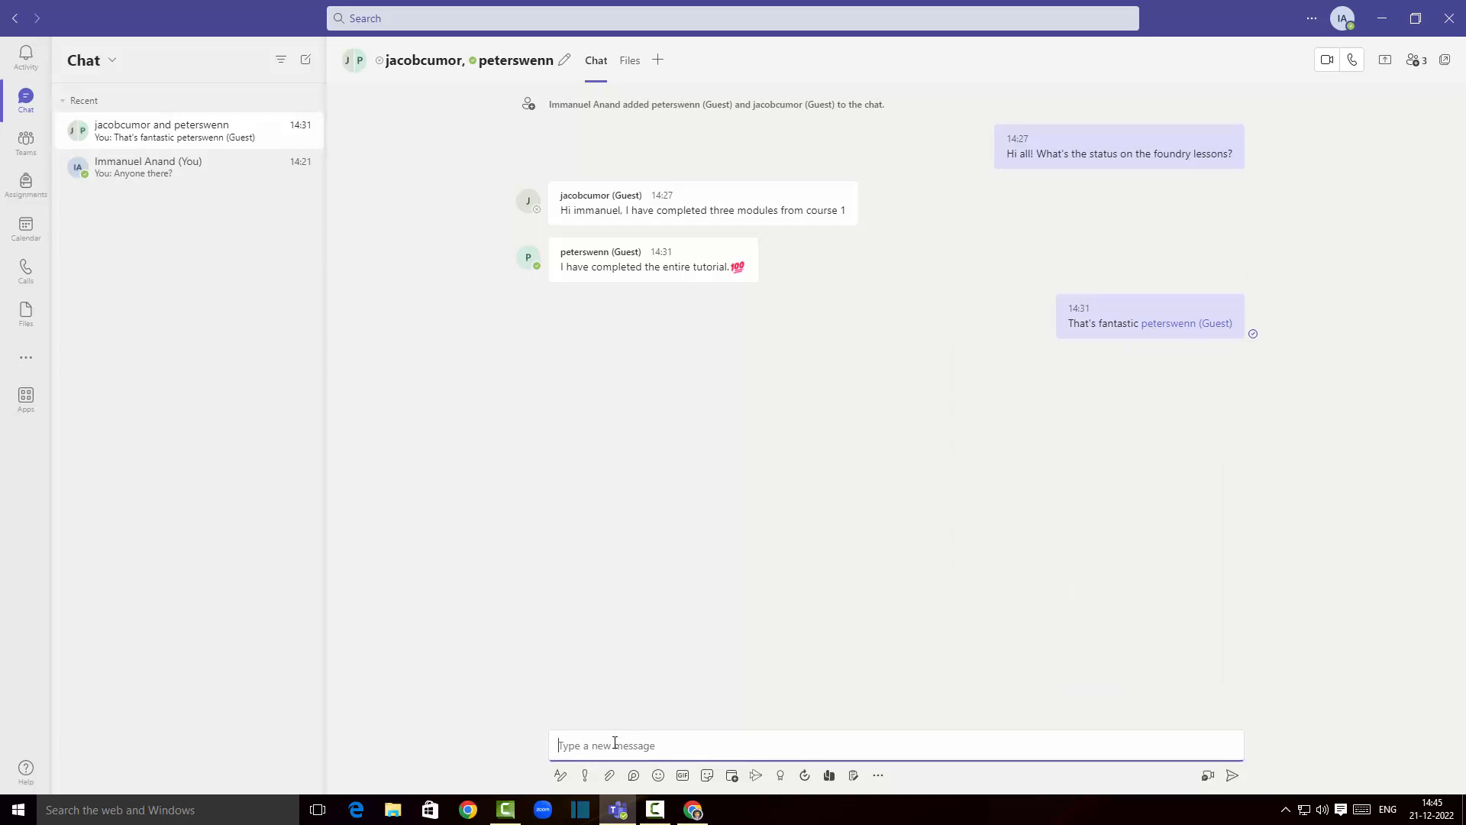
pyautogui.write('@')
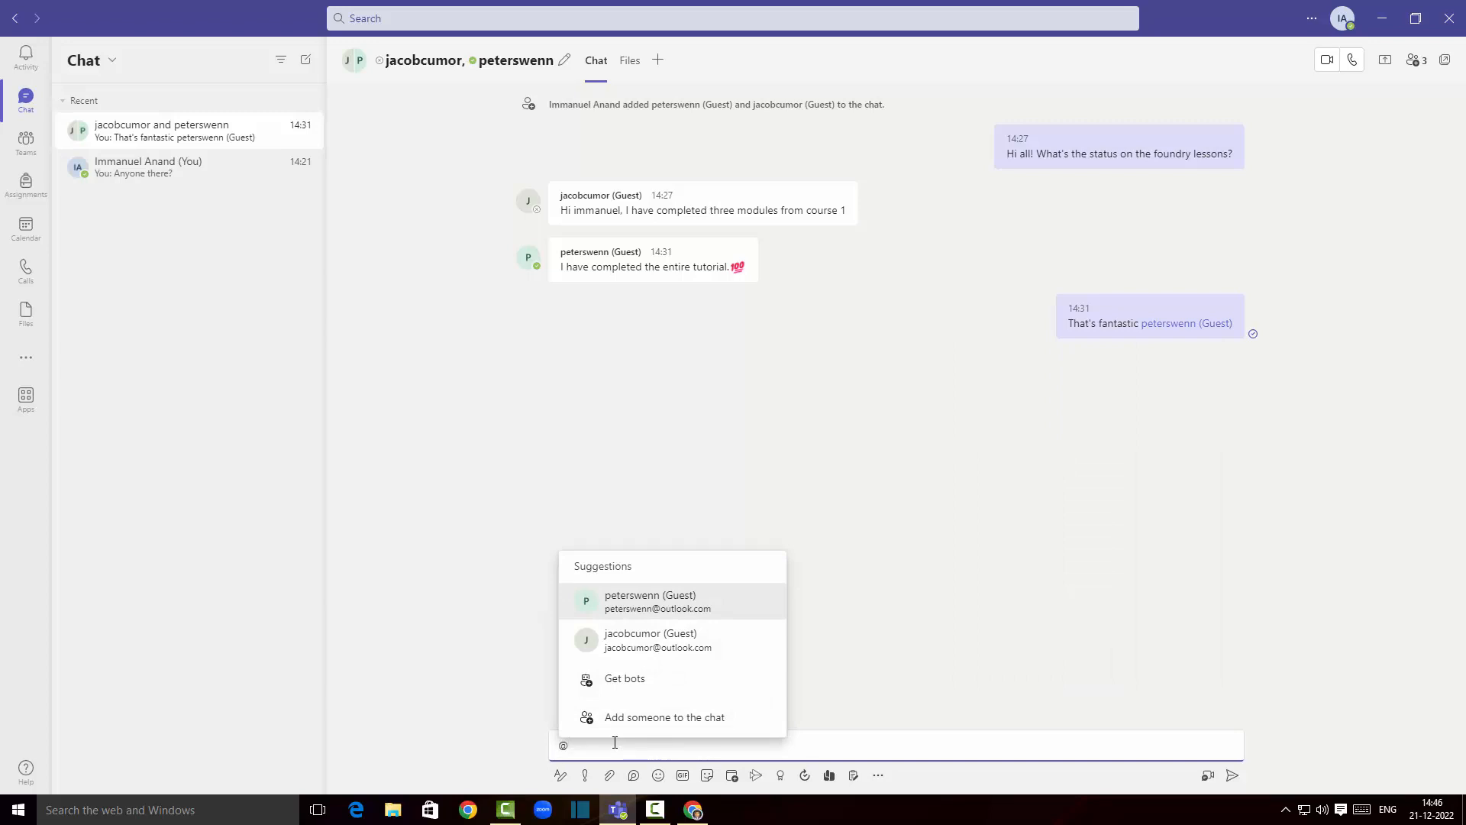
pyautogui.click(676, 642)
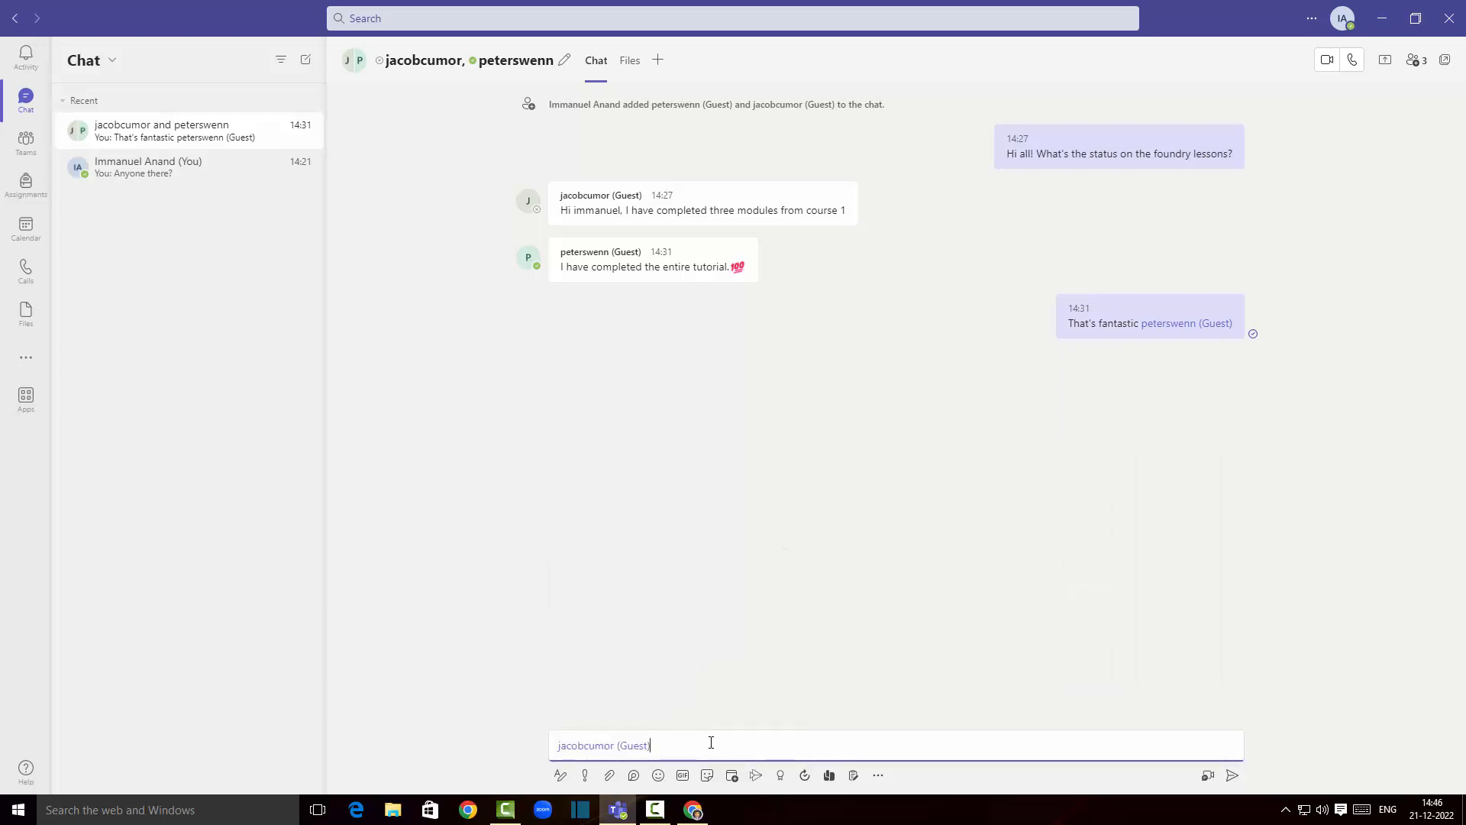
pyautogui.write('Do more.')
pyautogui.press('Return')
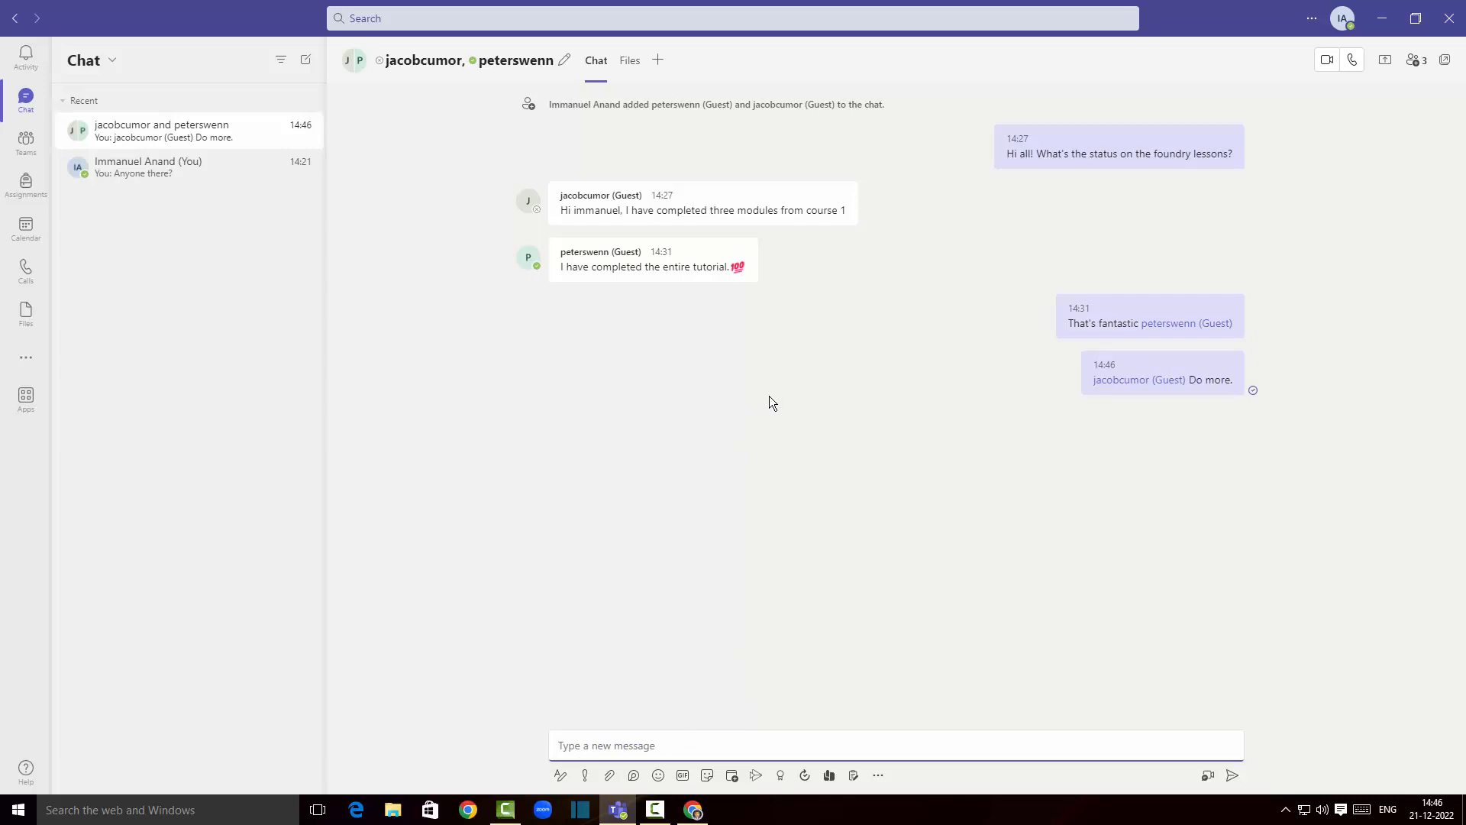
# Step: Check the group chat's options for sharing files and the view of recent files across the account
pyautogui.click(639, 70)
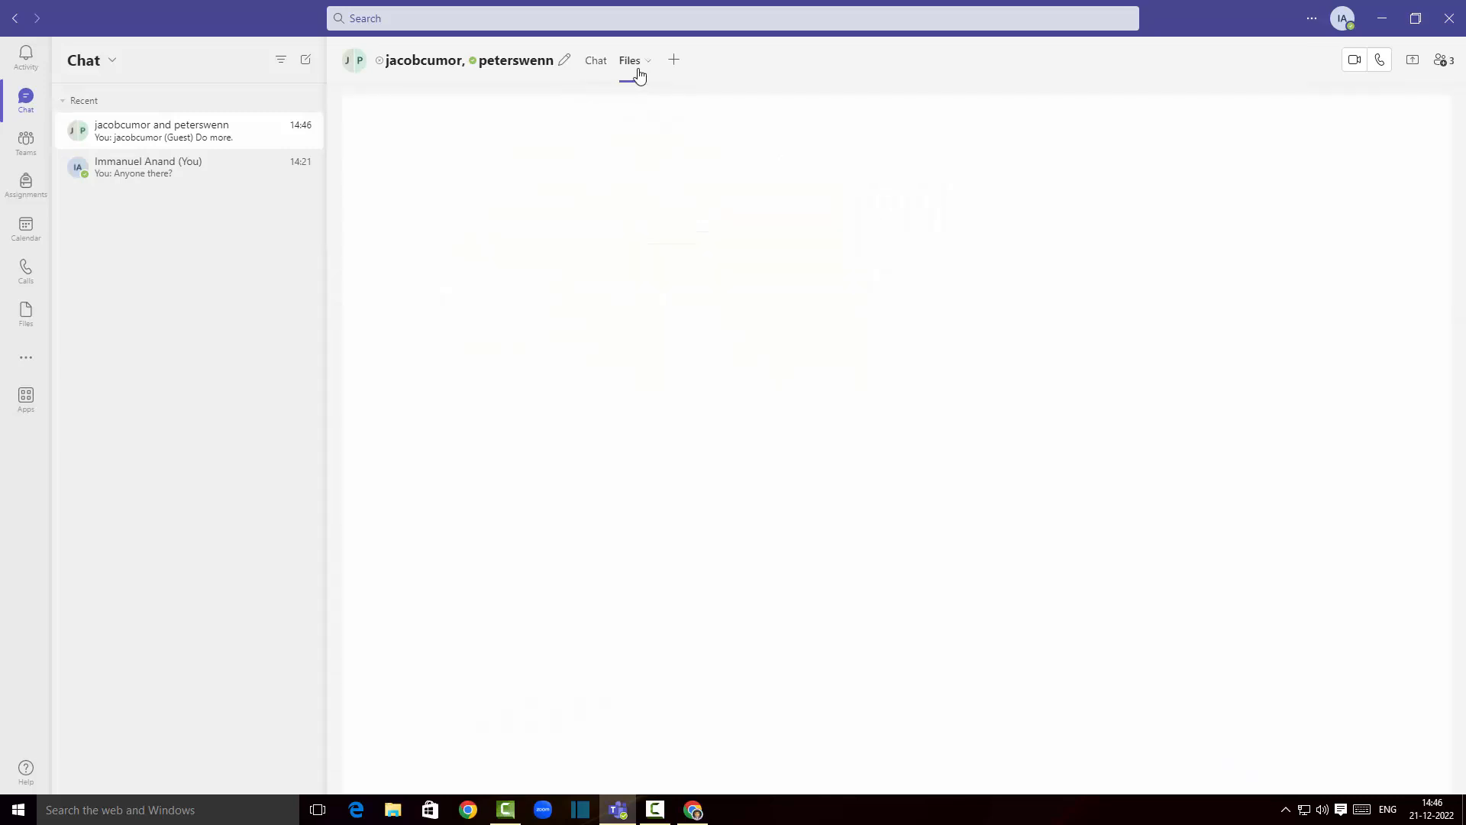
pyautogui.click(375, 114)
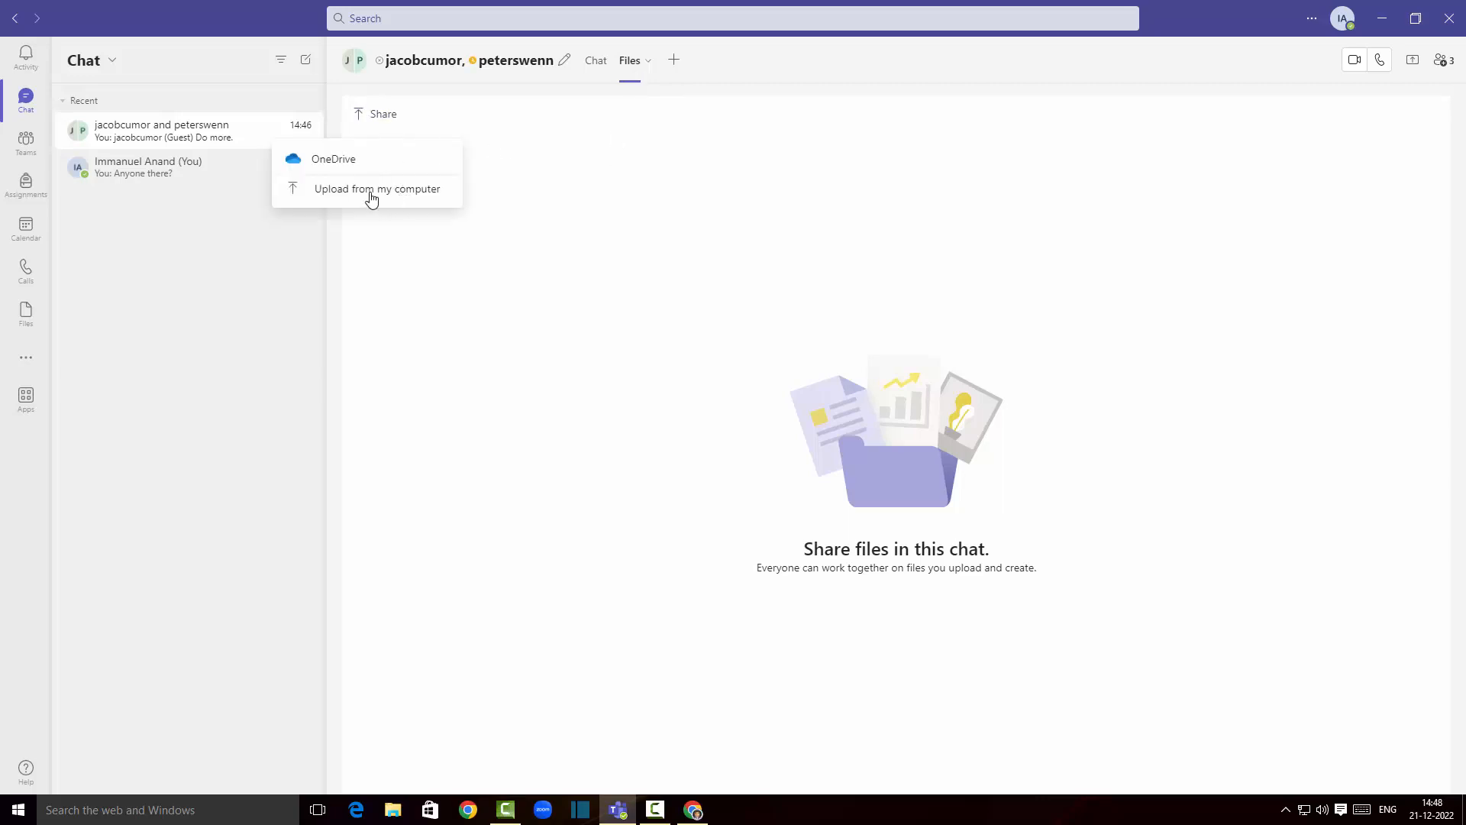
pyautogui.click(640, 256)
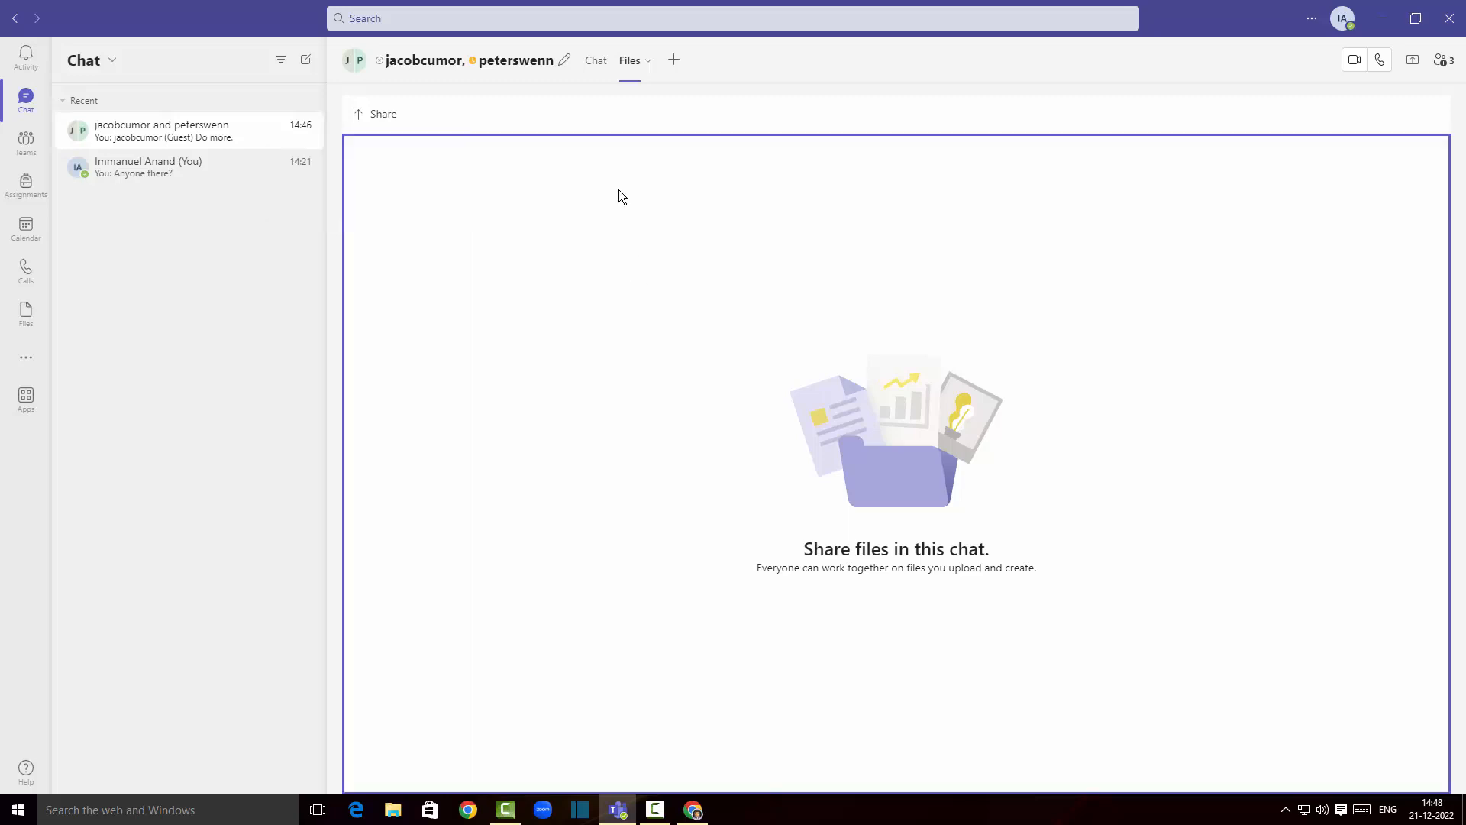
pyautogui.click(608, 61)
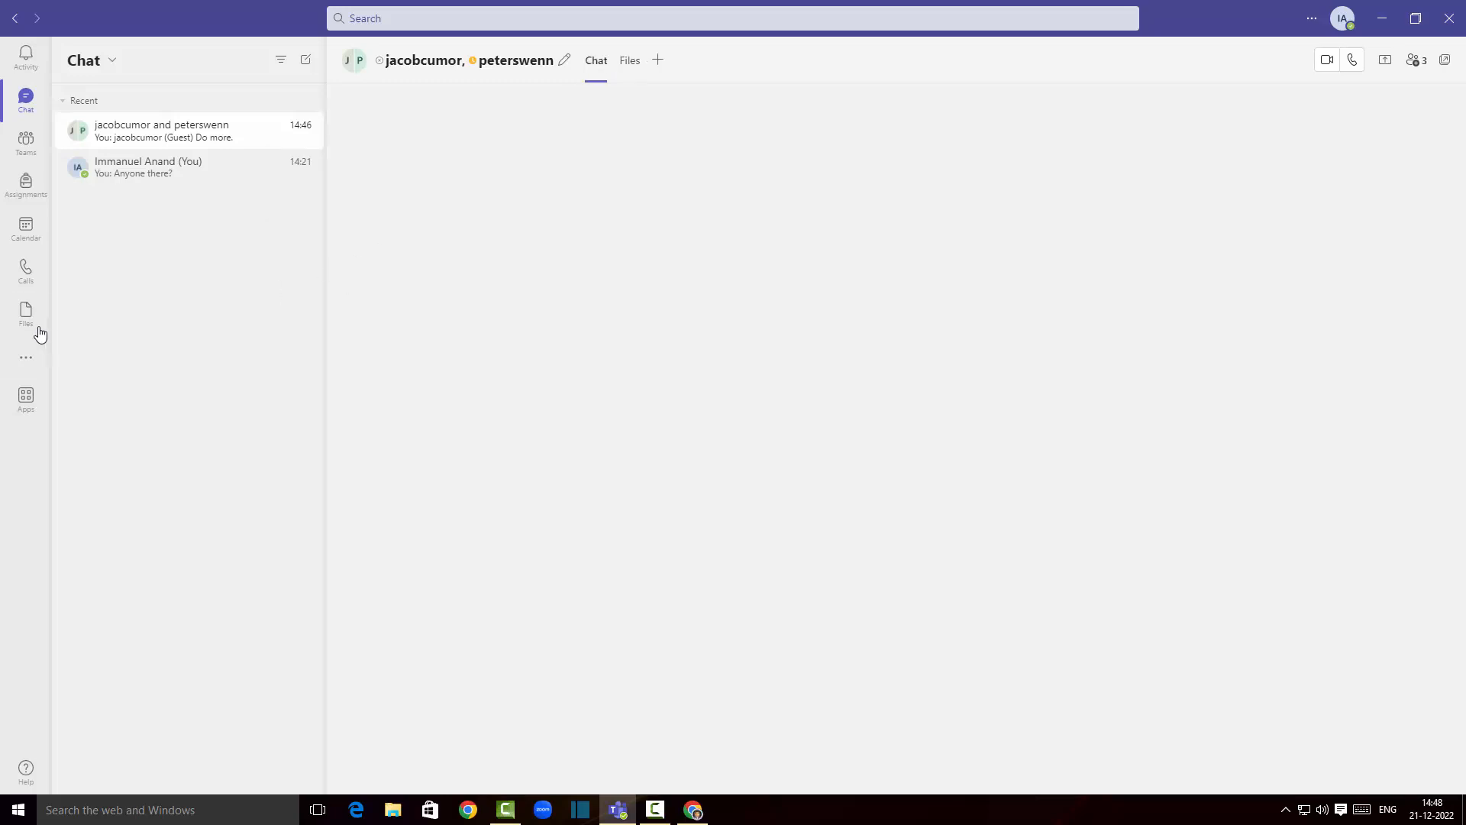
pyautogui.click(29, 329)
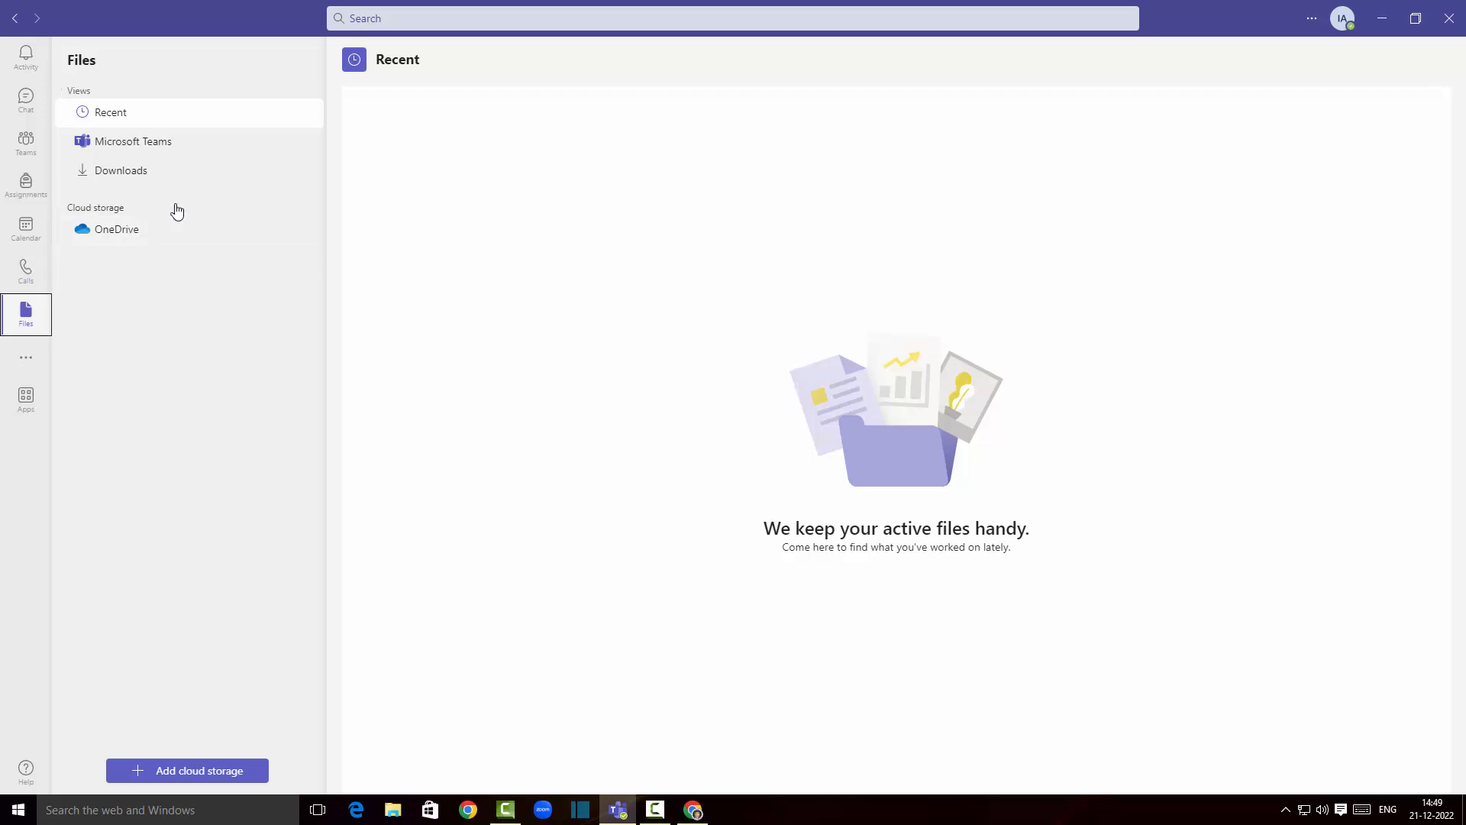
# Step: Look over the call history and the contacts page, opening and cancelling the dialog for adding a contact
pyautogui.click(25, 272)
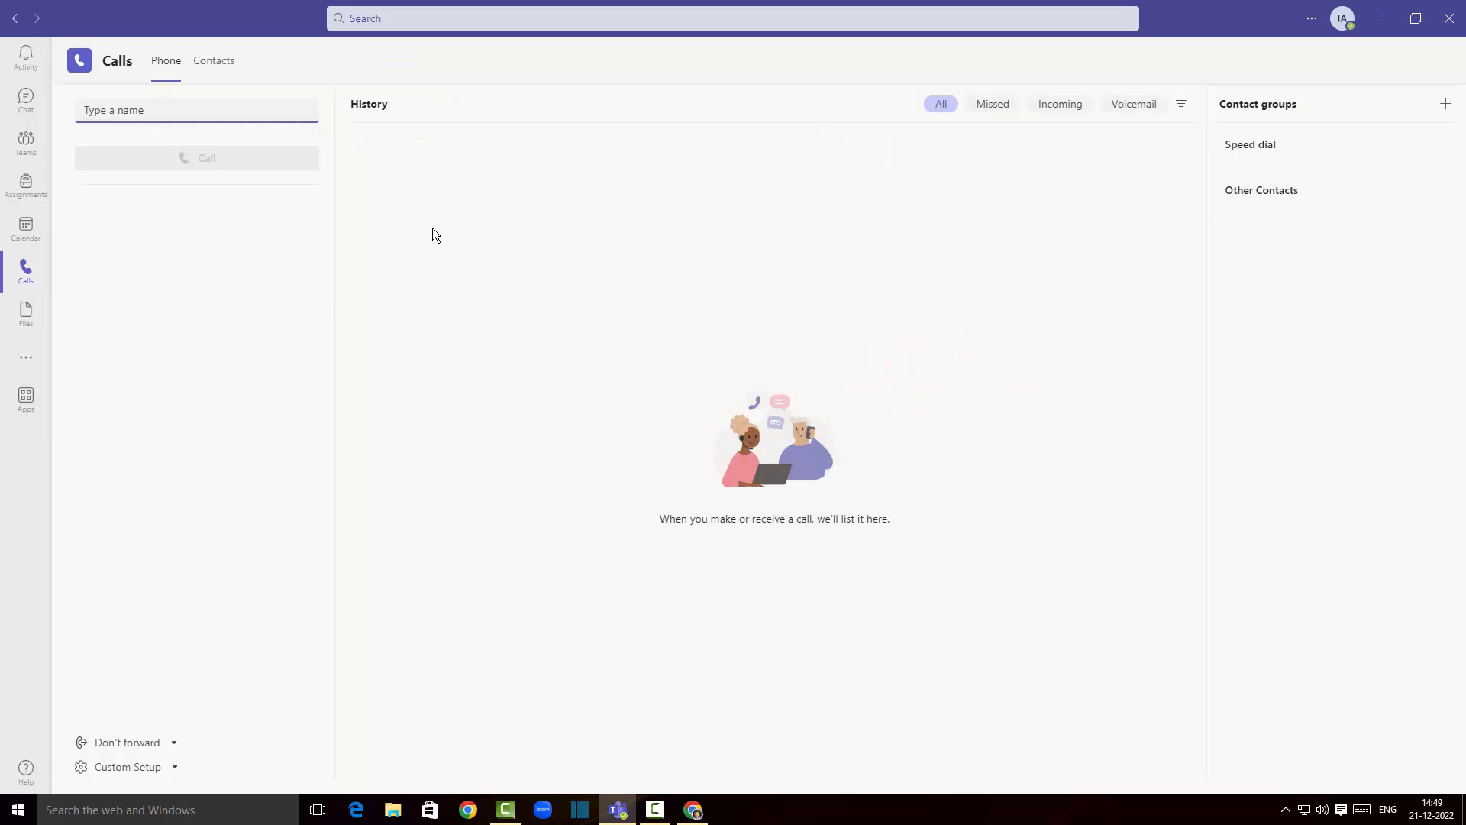
pyautogui.click(222, 62)
pyautogui.click(768, 390)
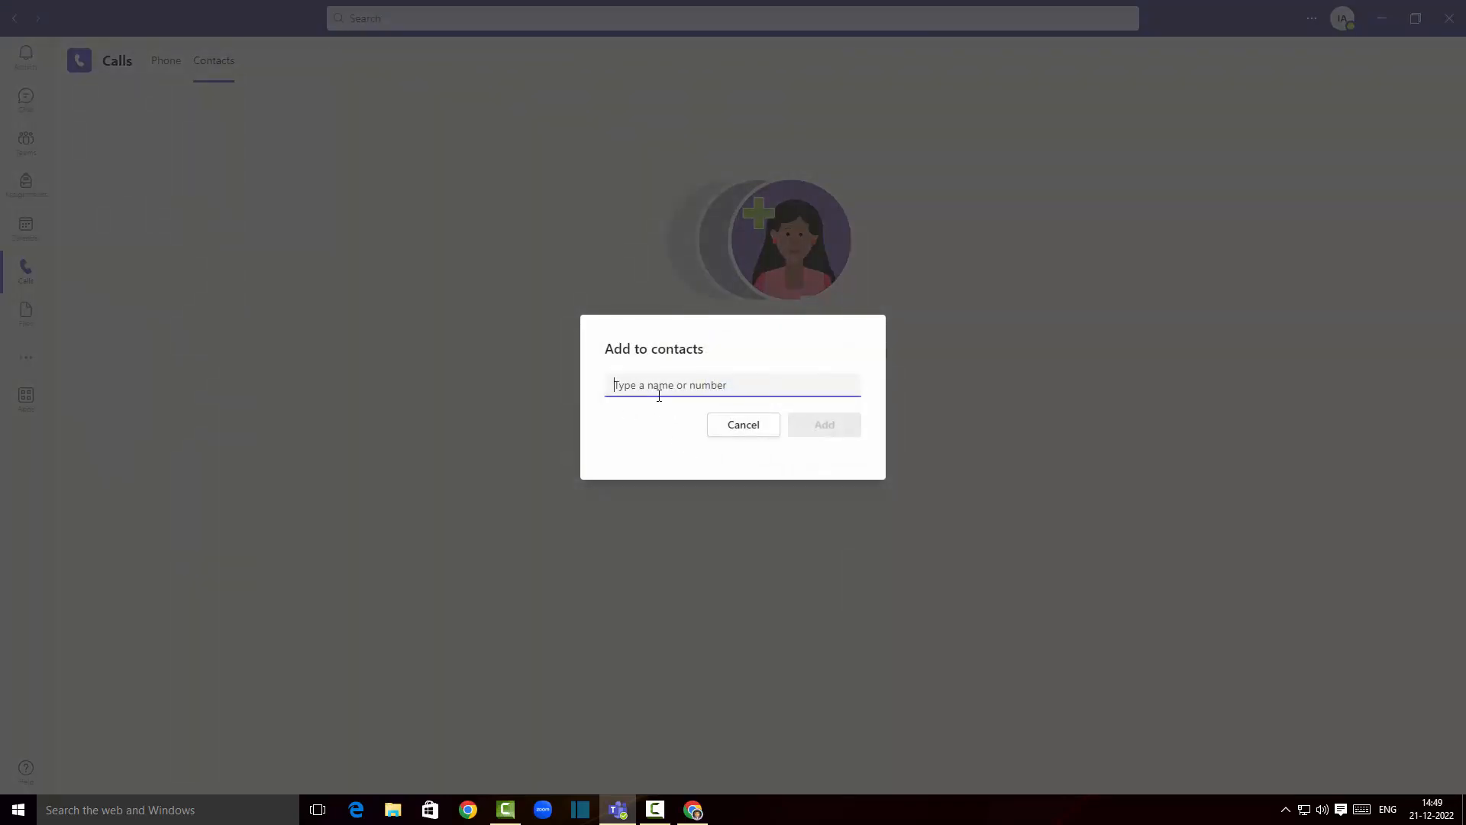
pyautogui.click(736, 434)
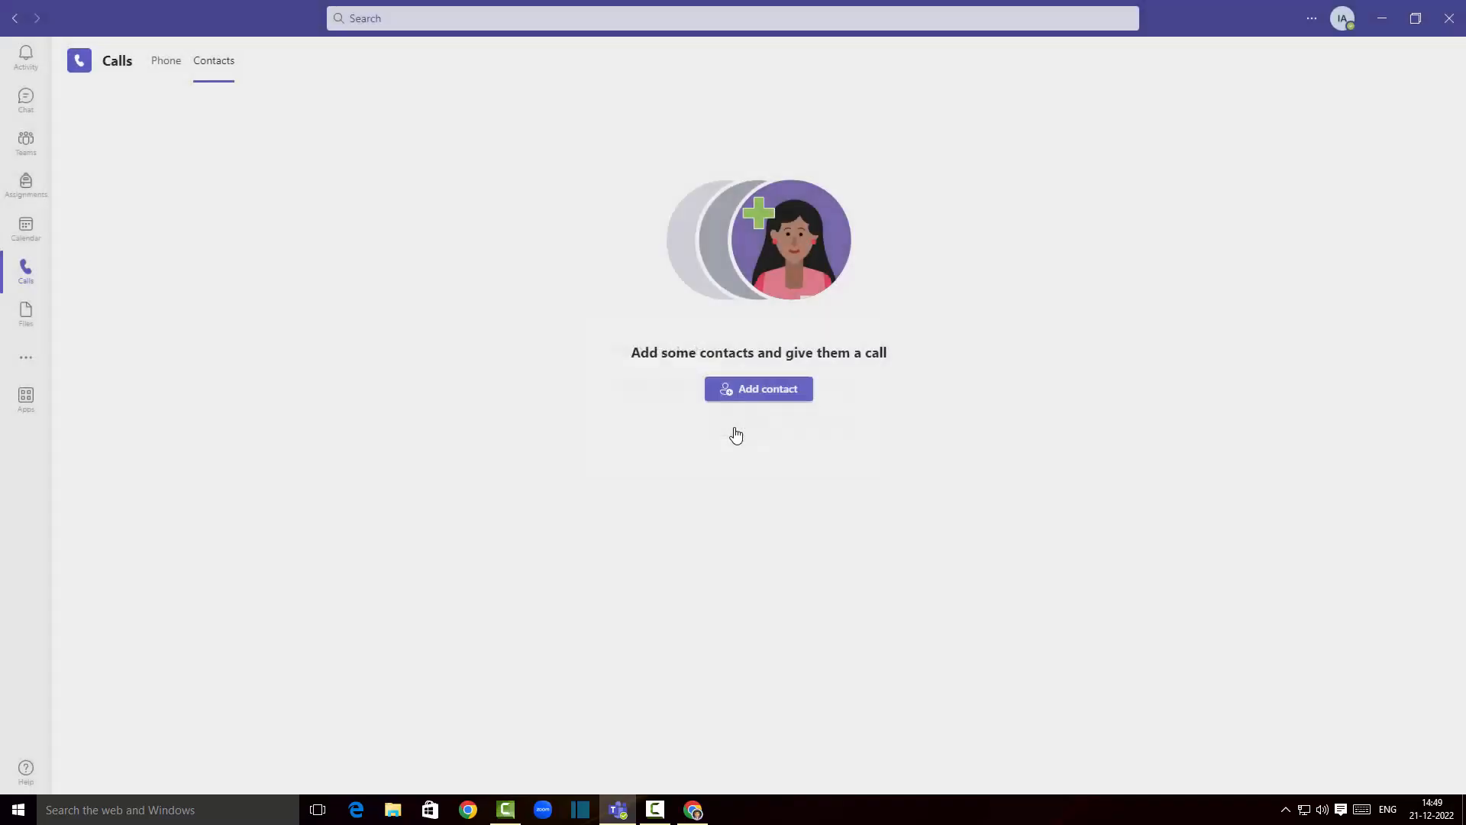
# Step: Start a calendar meeting for 21-12-2022 from 14:30 to 15:00 and assign it to the Sales channel of Sales Team
pyautogui.click(26, 228)
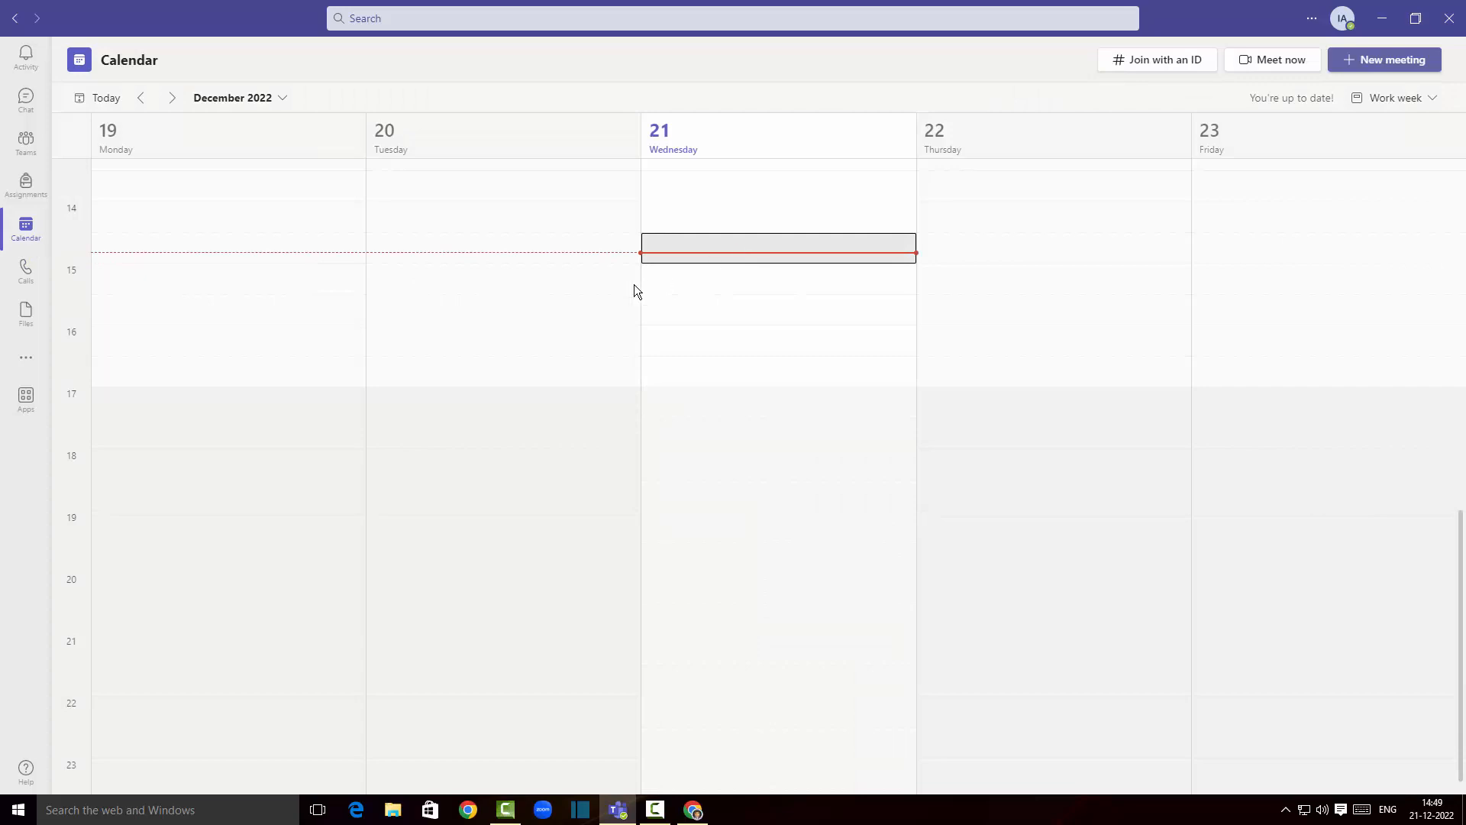
pyautogui.click(709, 249)
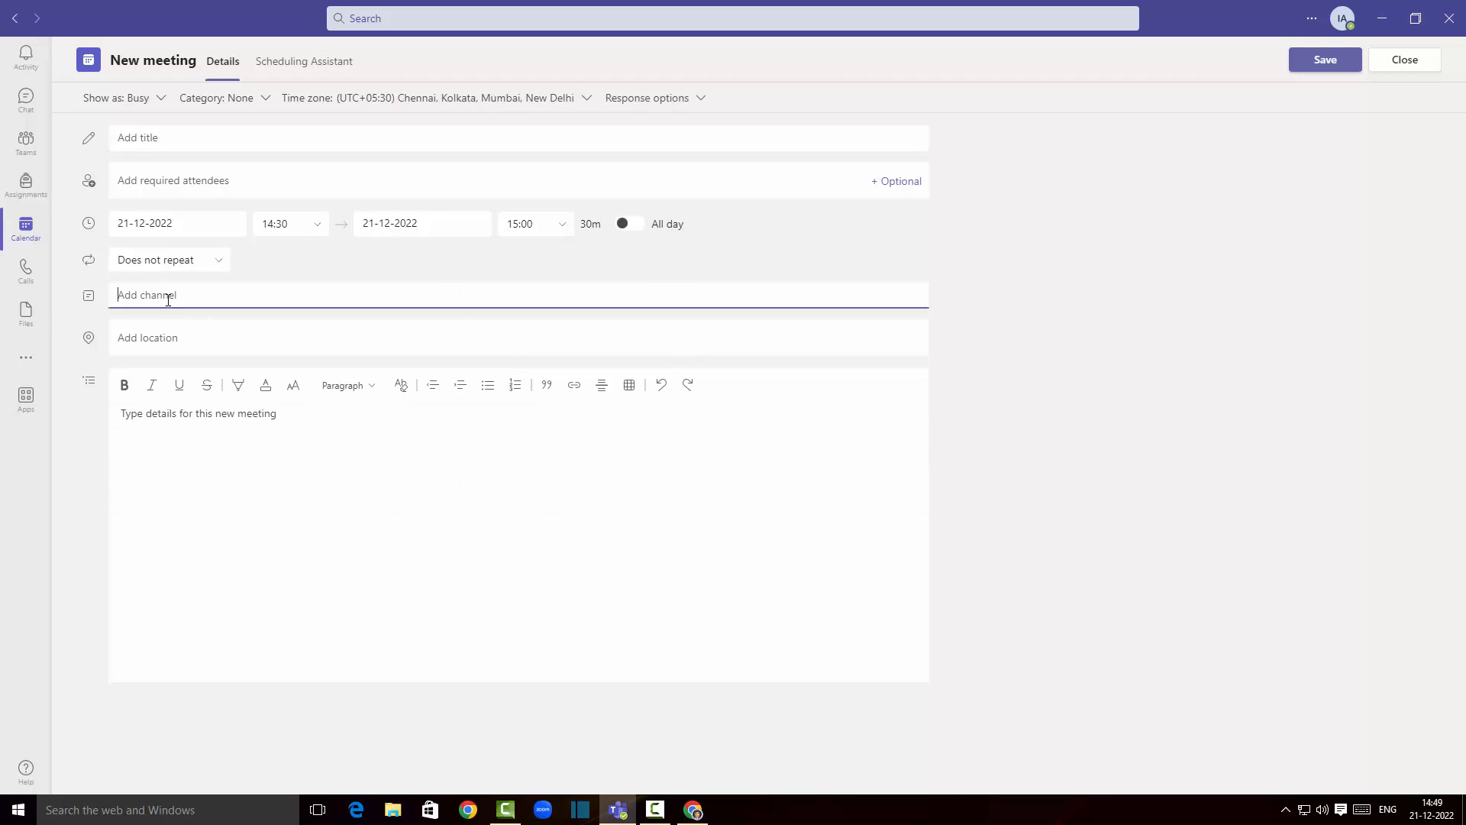
pyautogui.write('Sa')
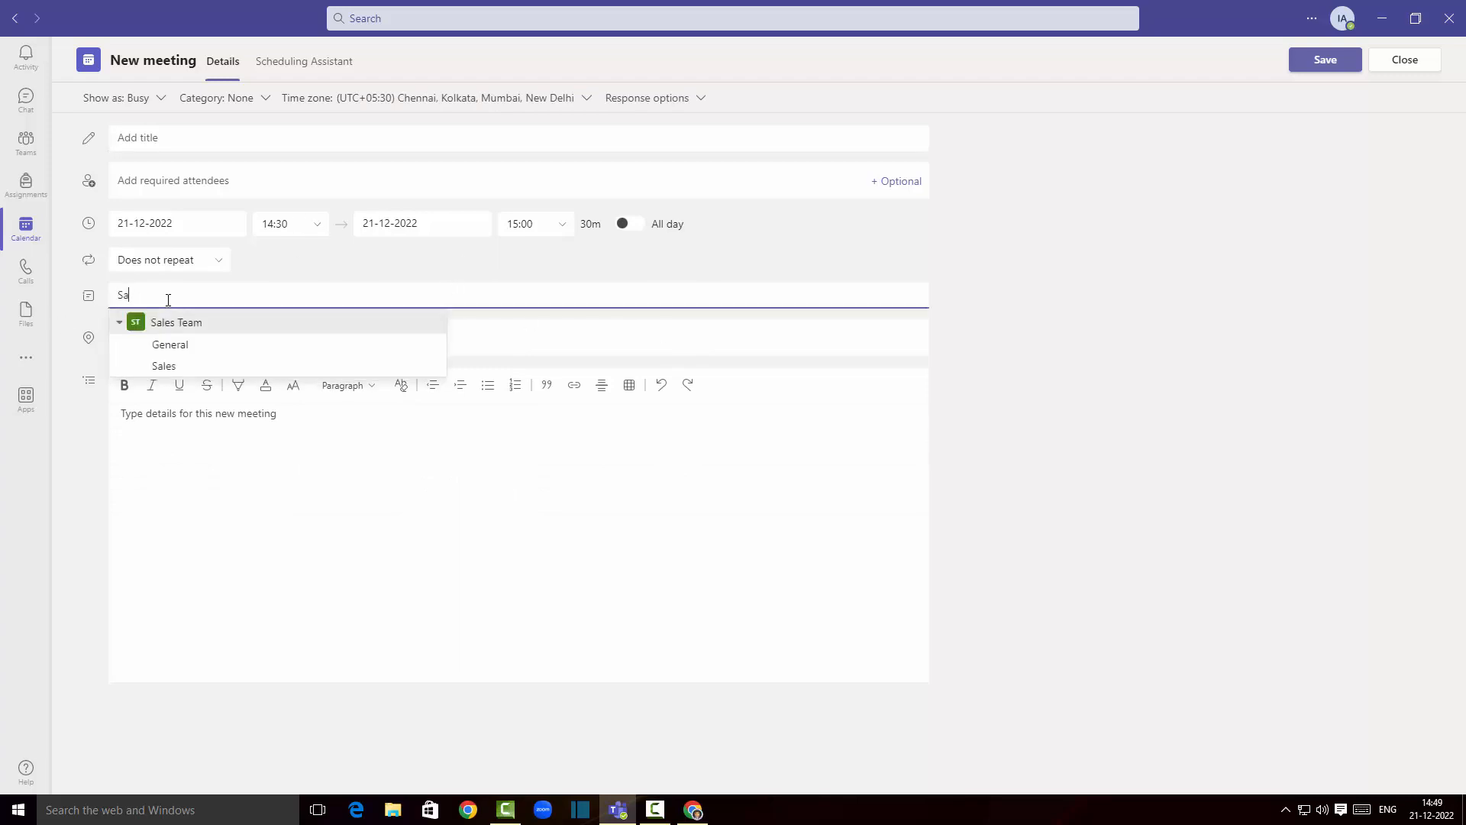
pyautogui.press('BackSpace')
pyautogui.press('BackSpace')
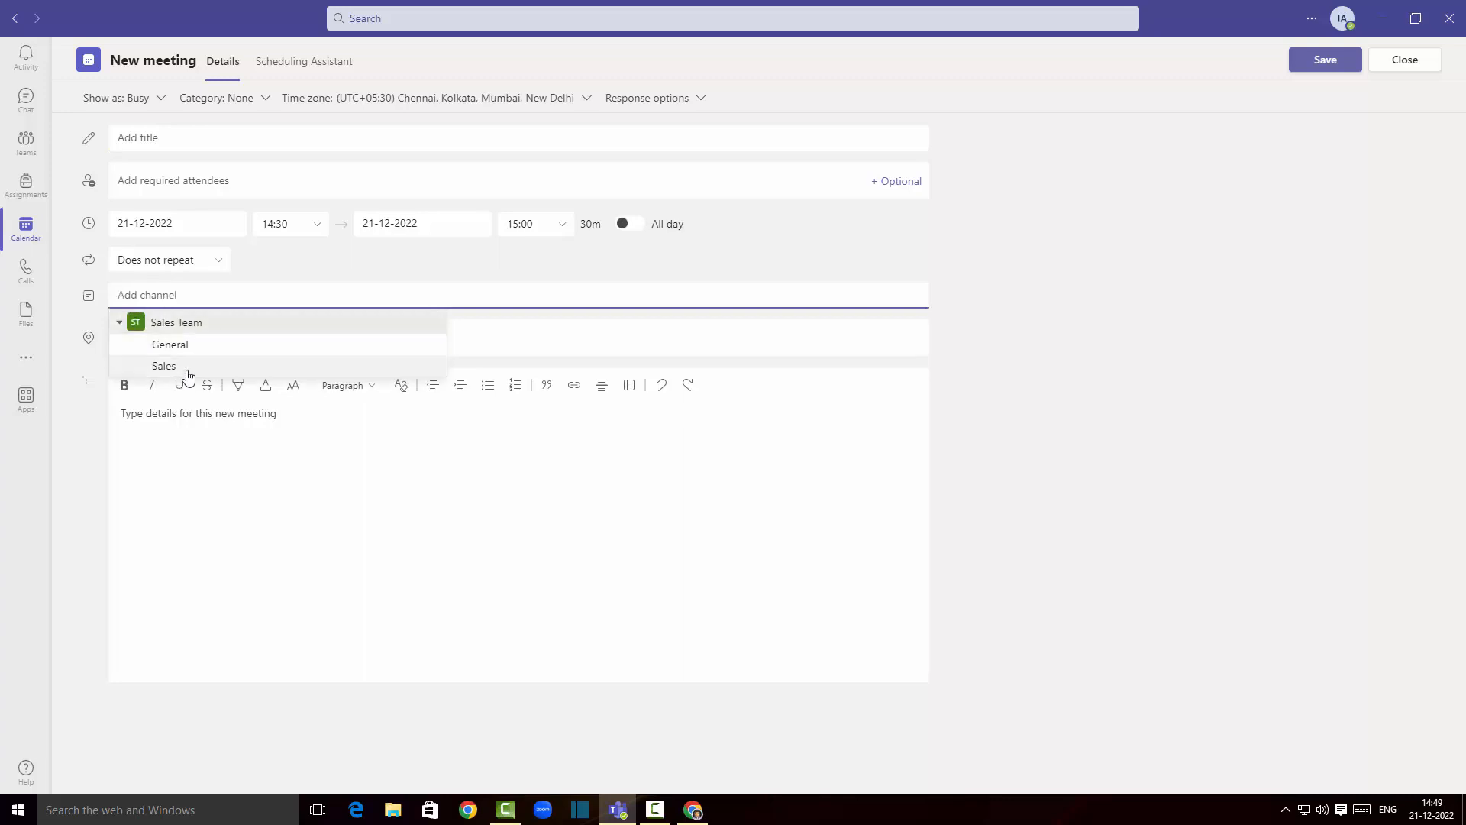
pyautogui.click(186, 372)
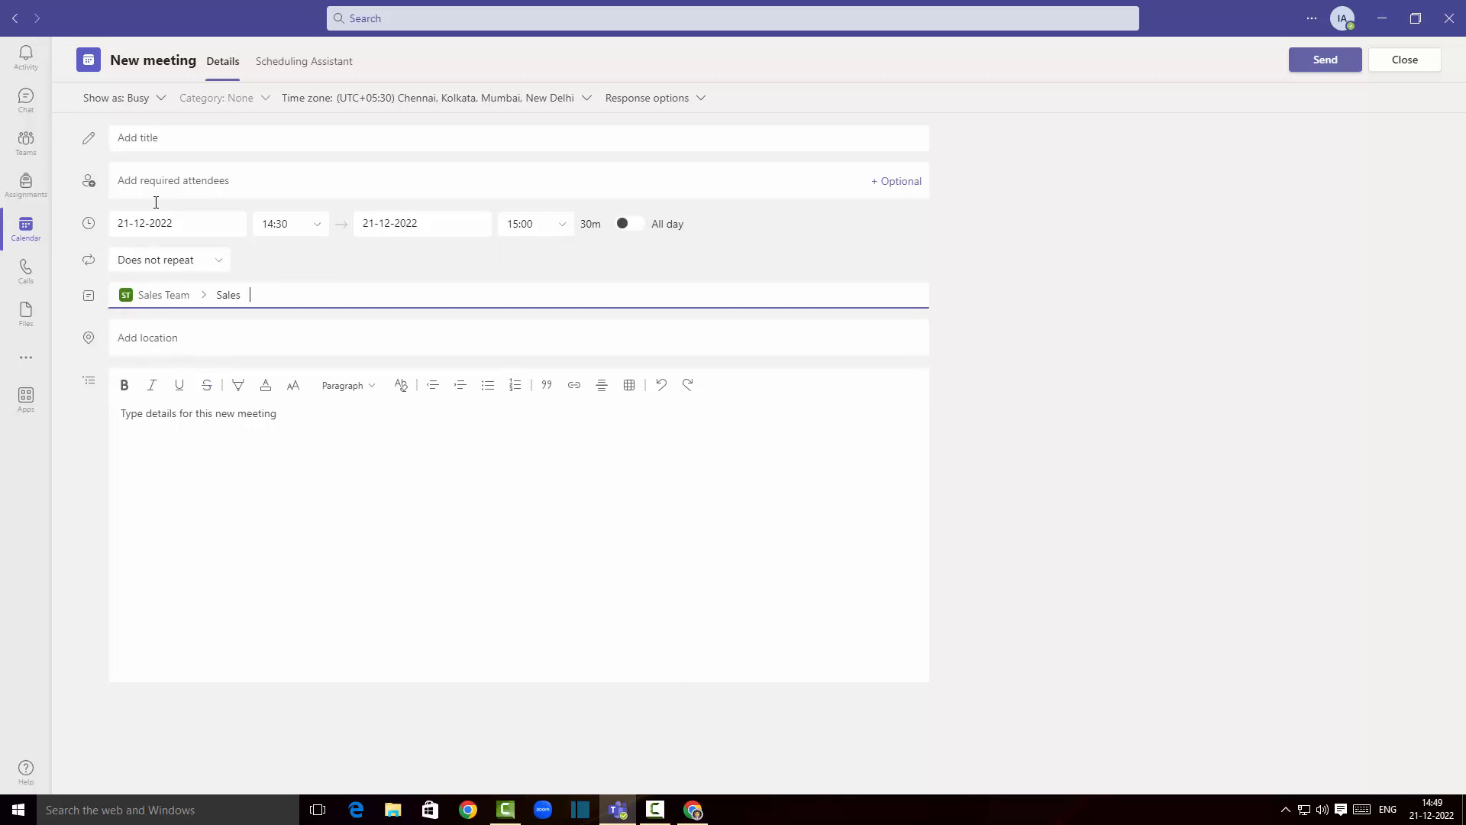
# Step: Title the meeting "Sales meeting" and add the team's two guests as required attendees
pyautogui.click(237, 140)
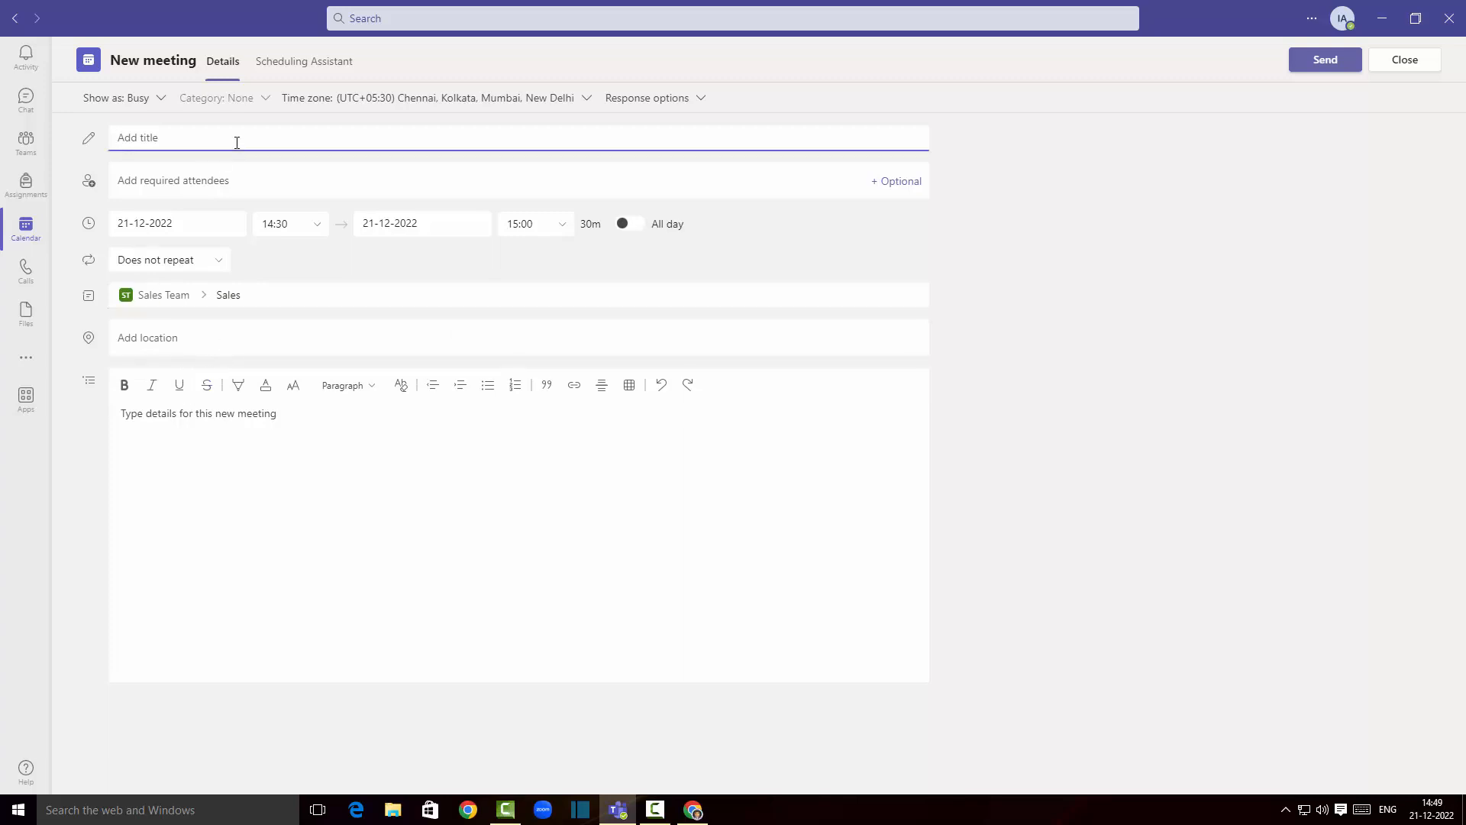
pyautogui.write('Sales meeting')
pyautogui.click(188, 181)
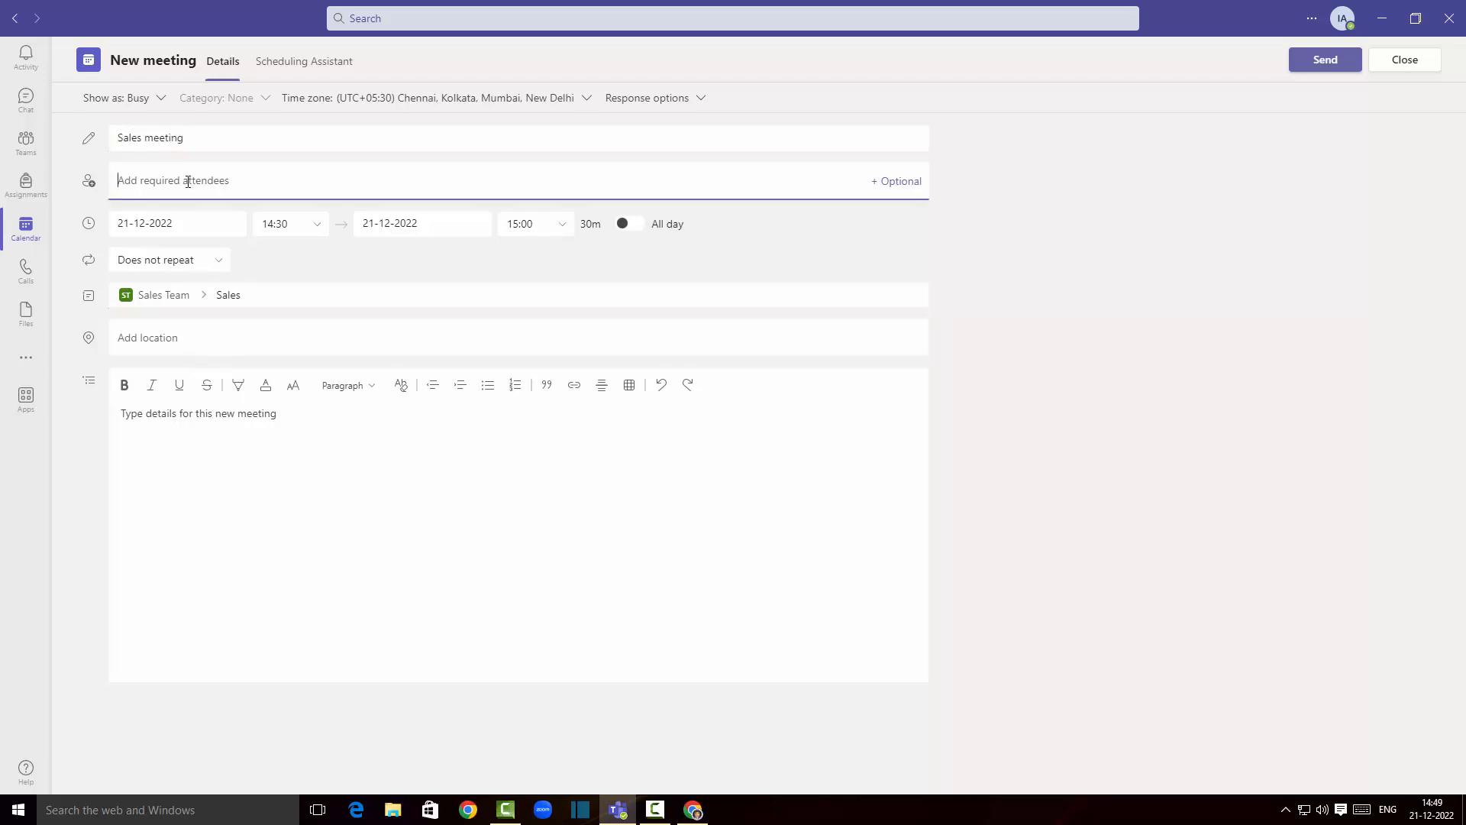
pyautogui.write('petert')
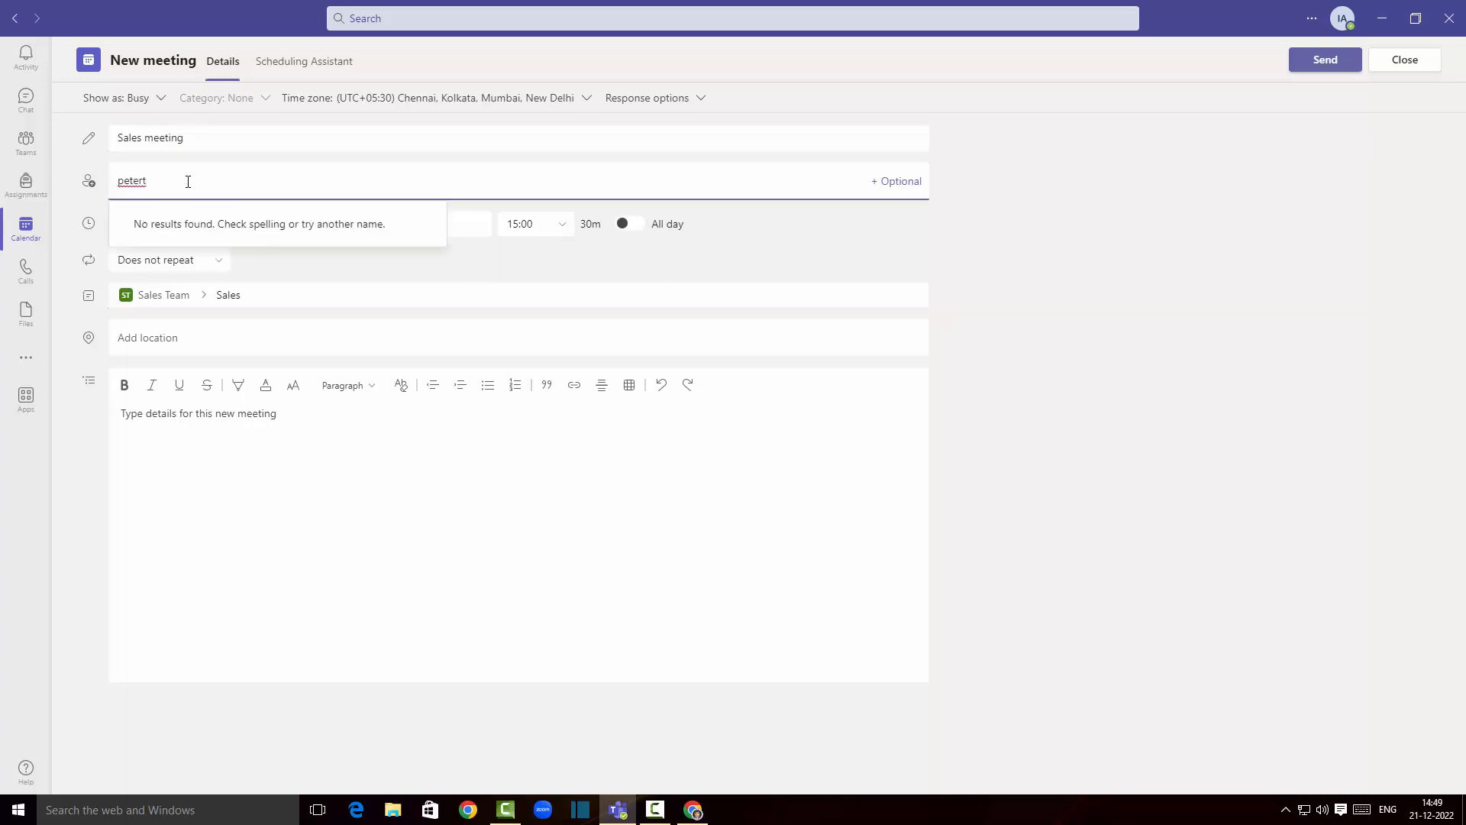
pyautogui.press('BackSpace')
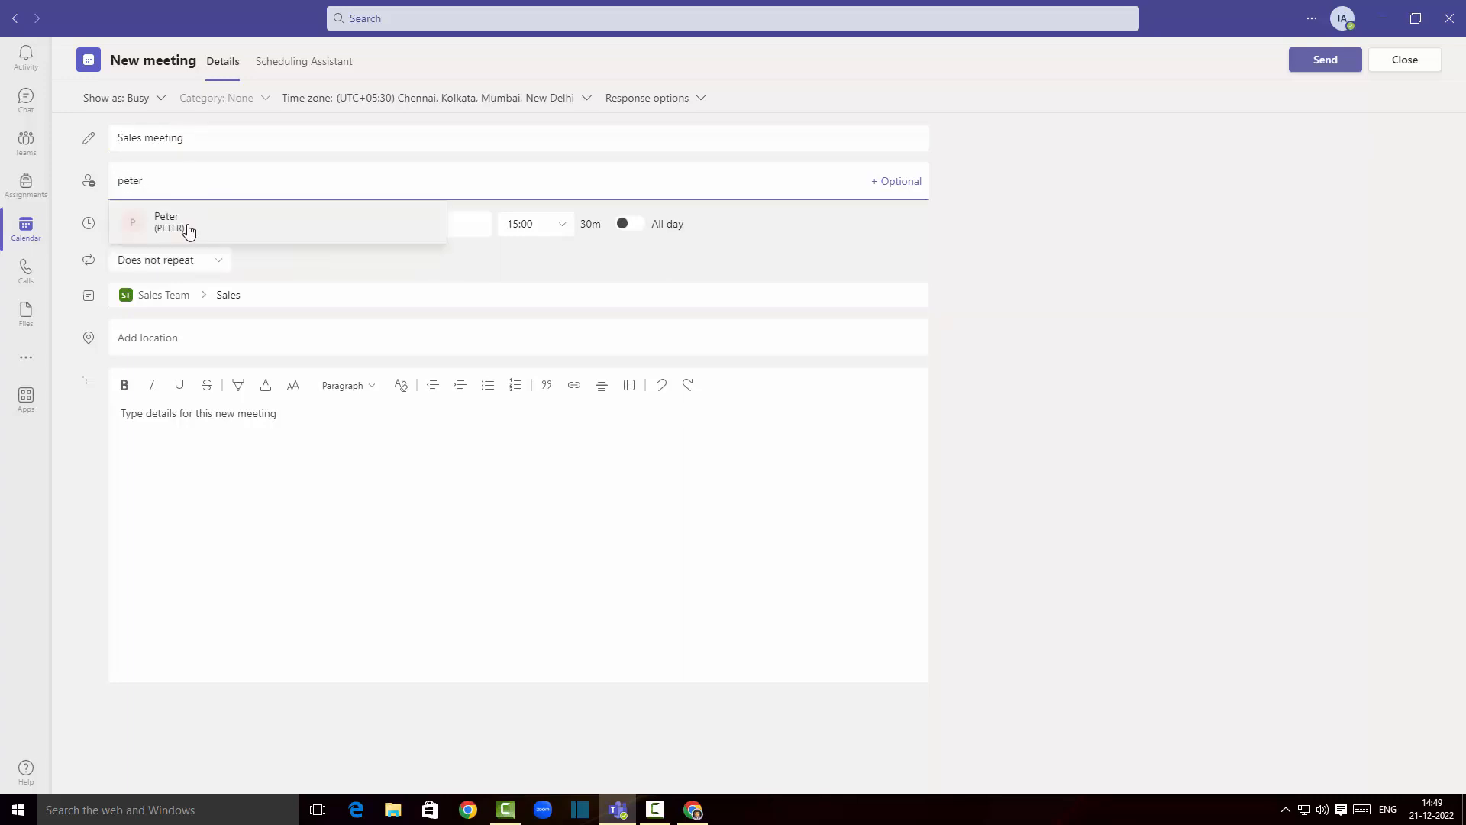
pyautogui.click(182, 228)
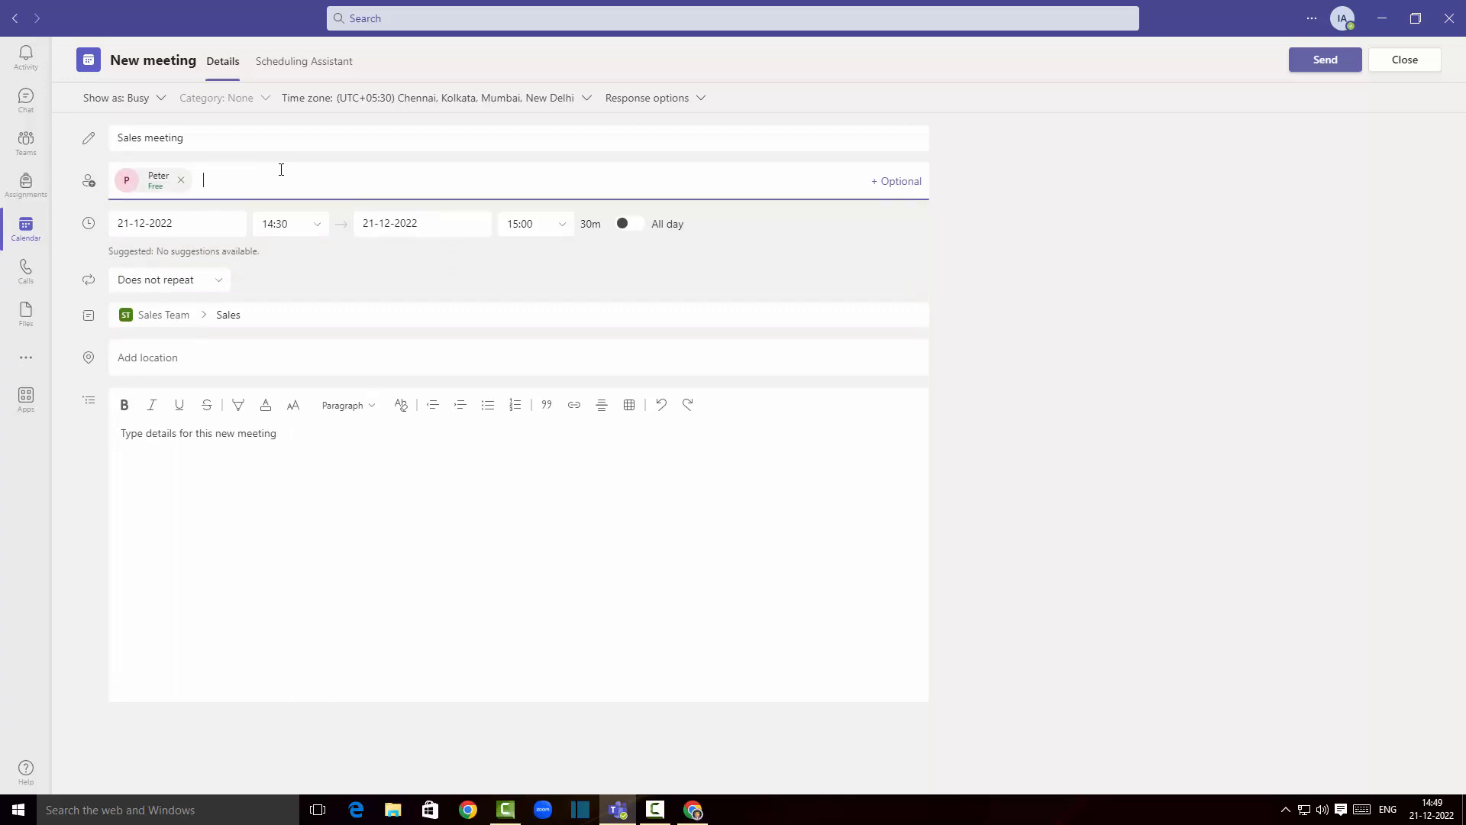
pyautogui.write('javcob')
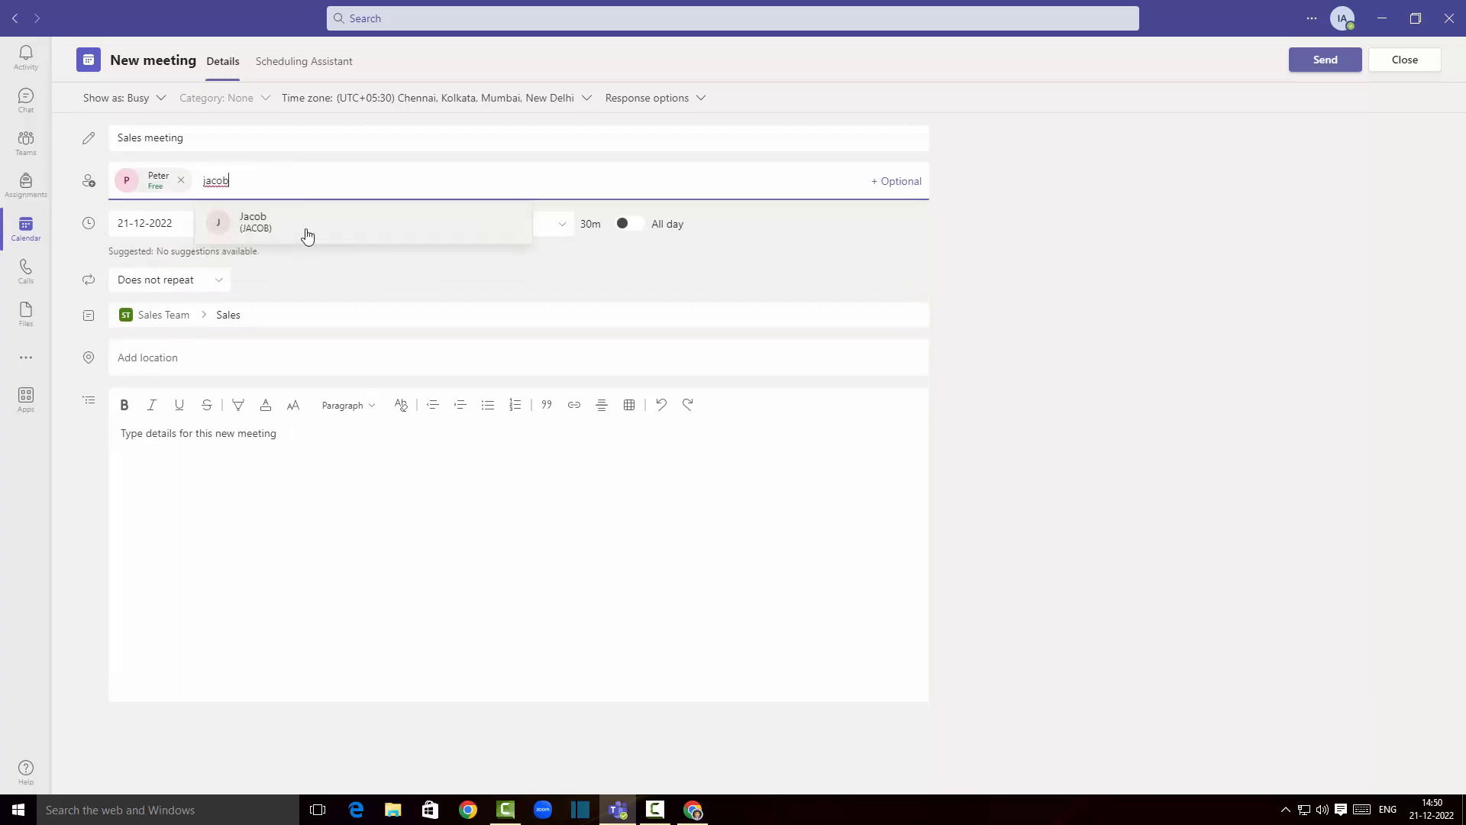
pyautogui.click(304, 229)
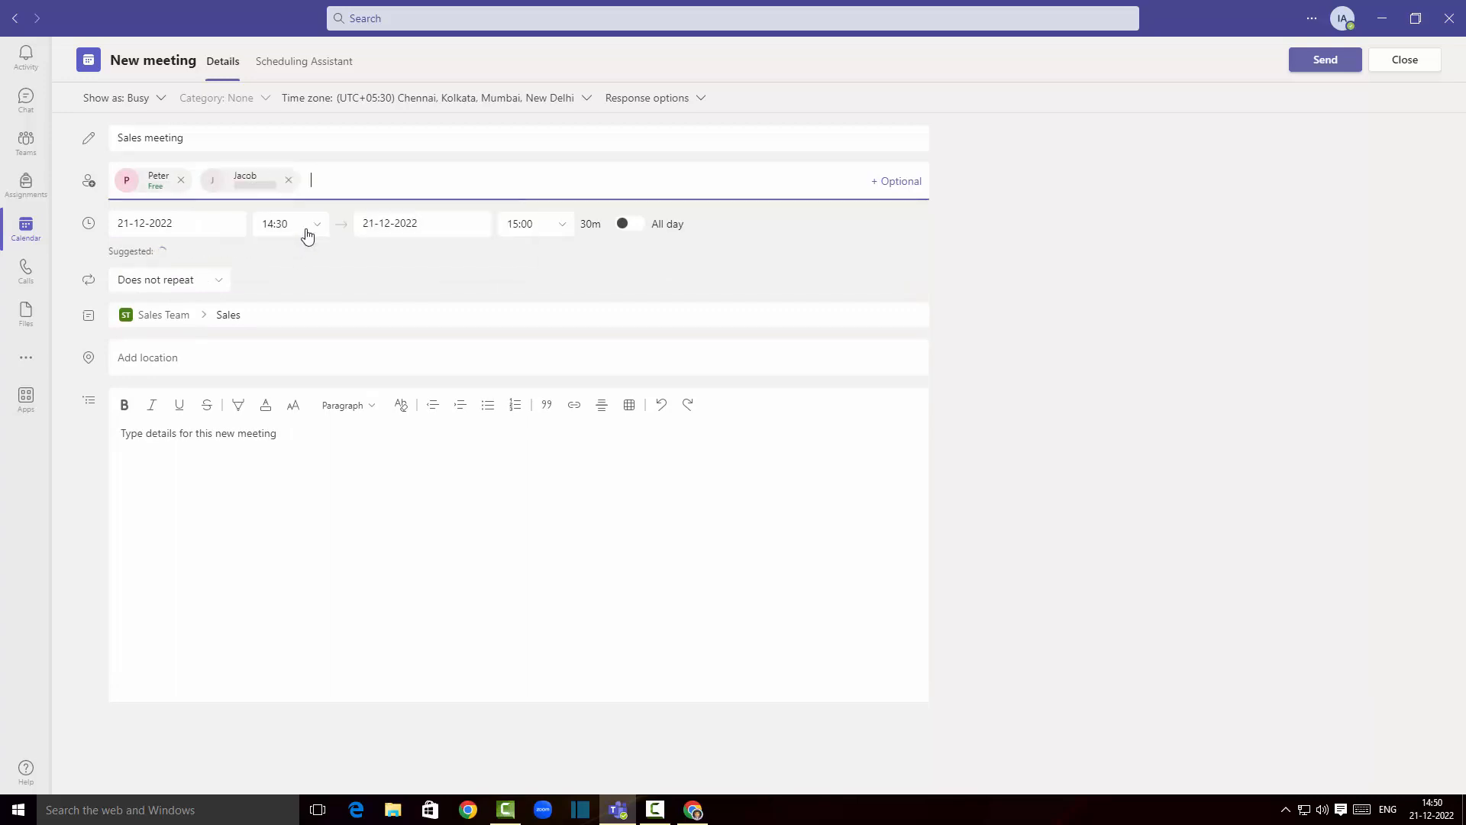
pyautogui.click(442, 273)
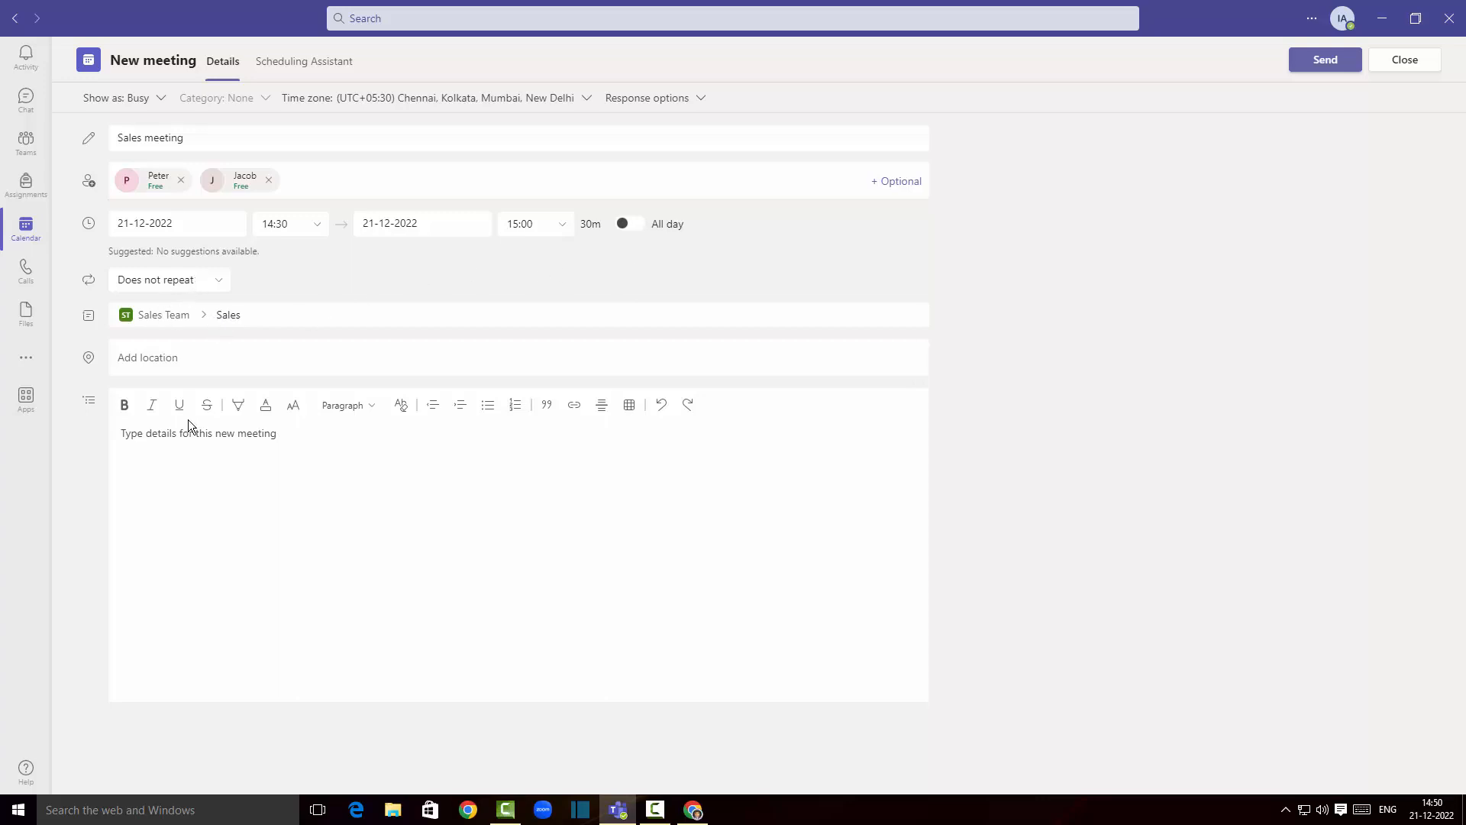
# Step: Set the meeting location to "remote", enter the details "Sales meeting for December." and send the invitation
pyautogui.click(205, 359)
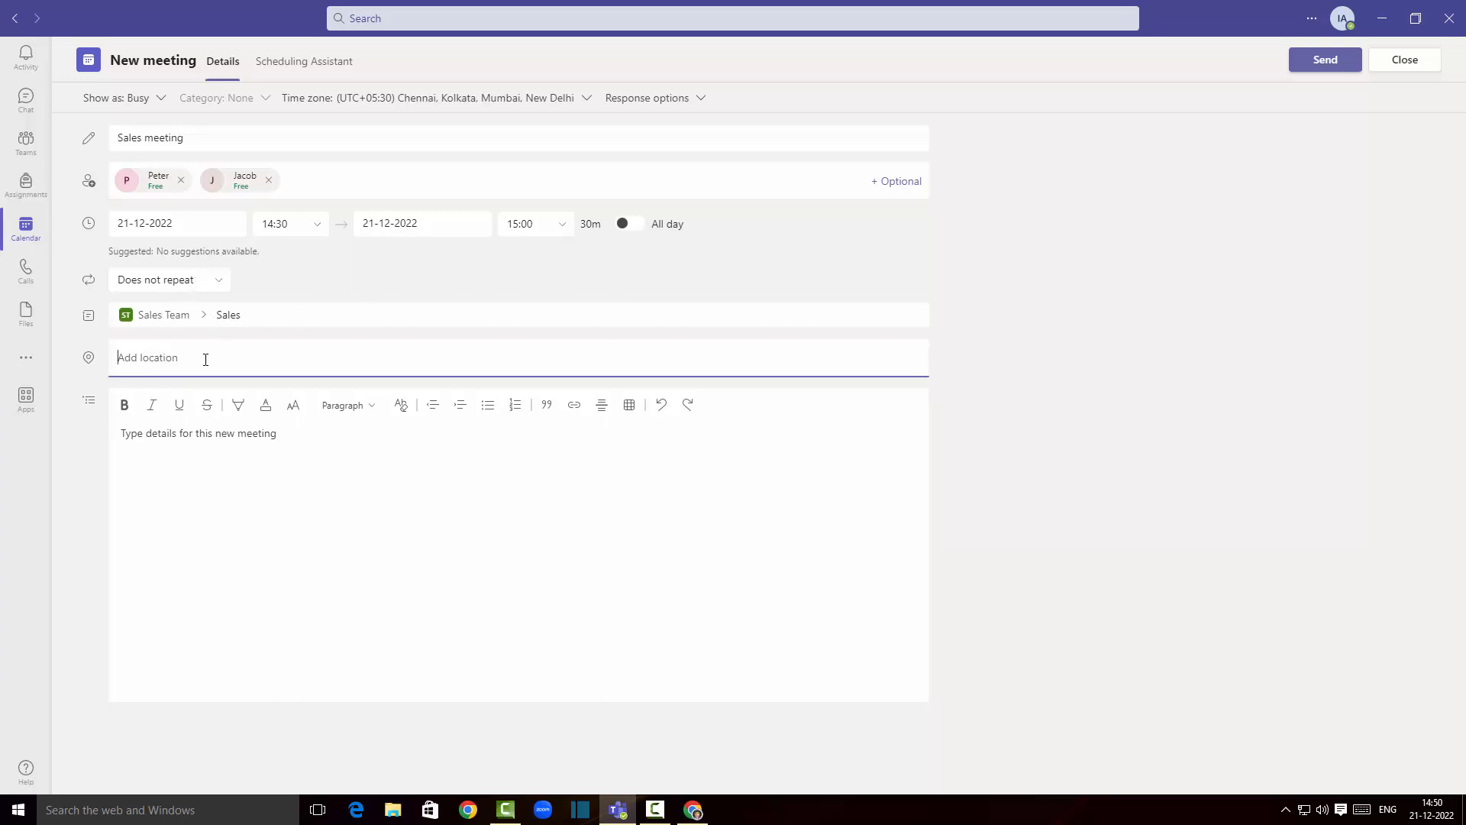
pyautogui.write('remote')
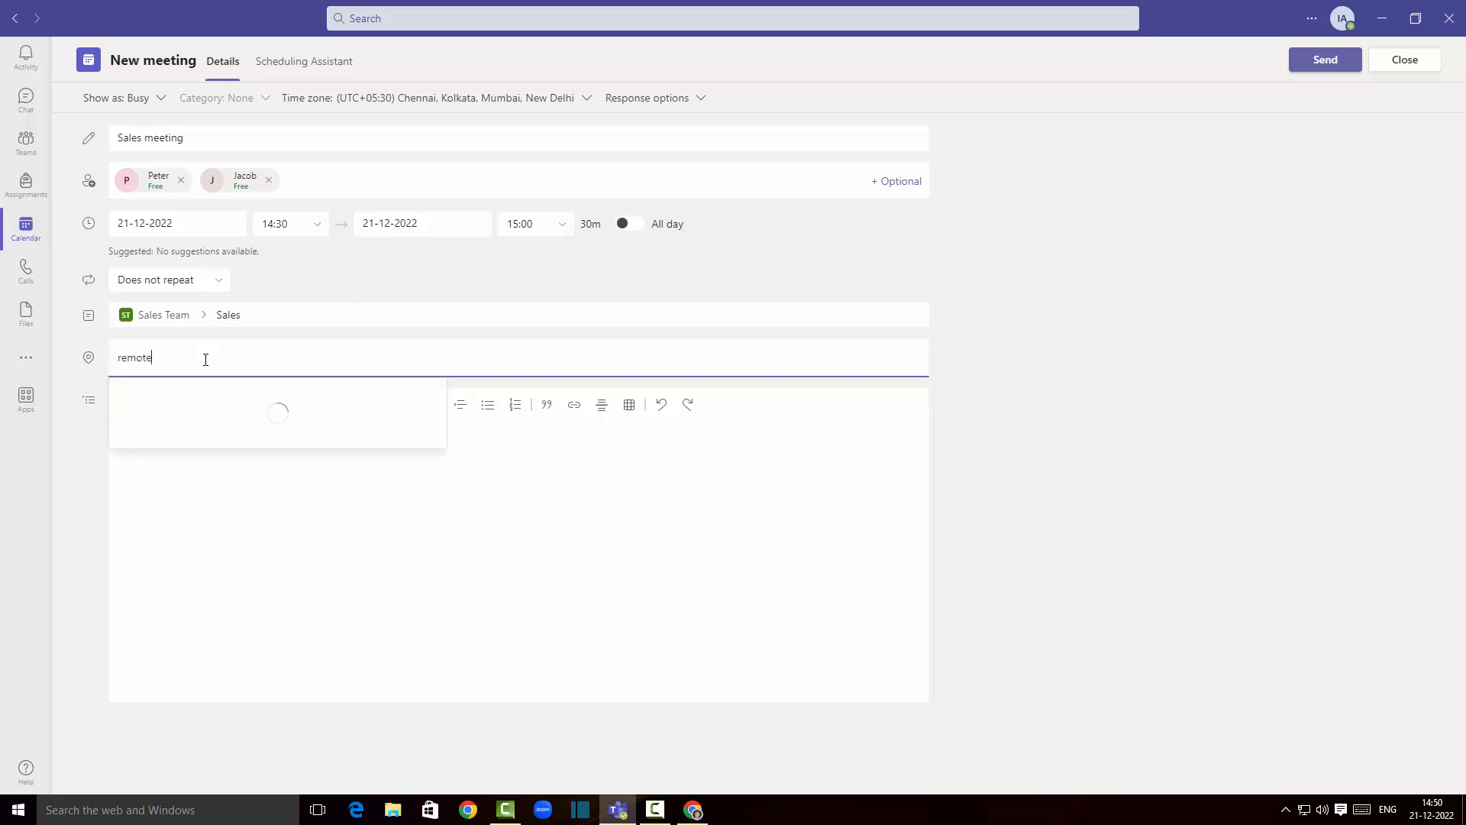
pyautogui.press('Return')
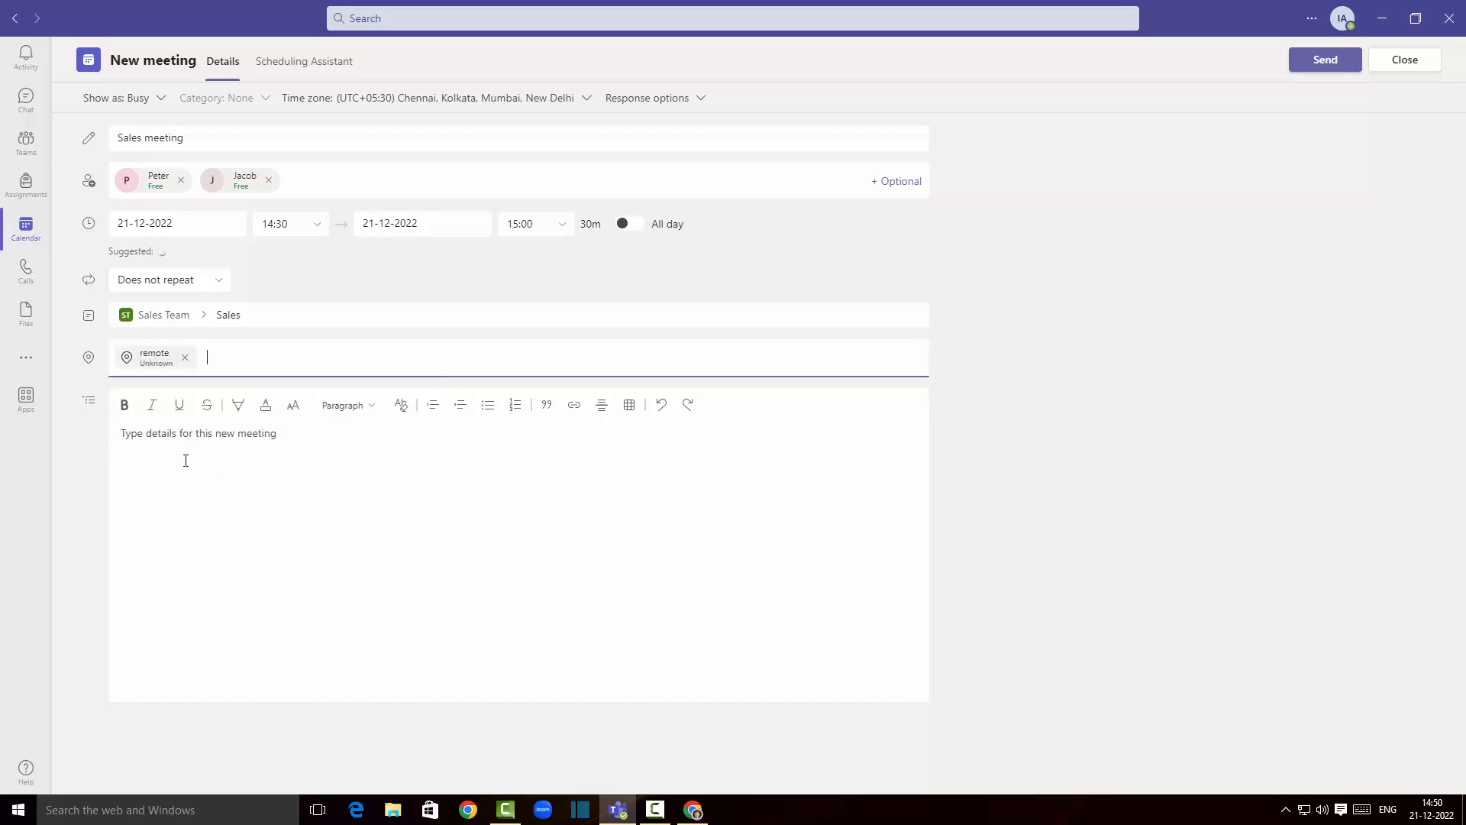
pyautogui.click(193, 458)
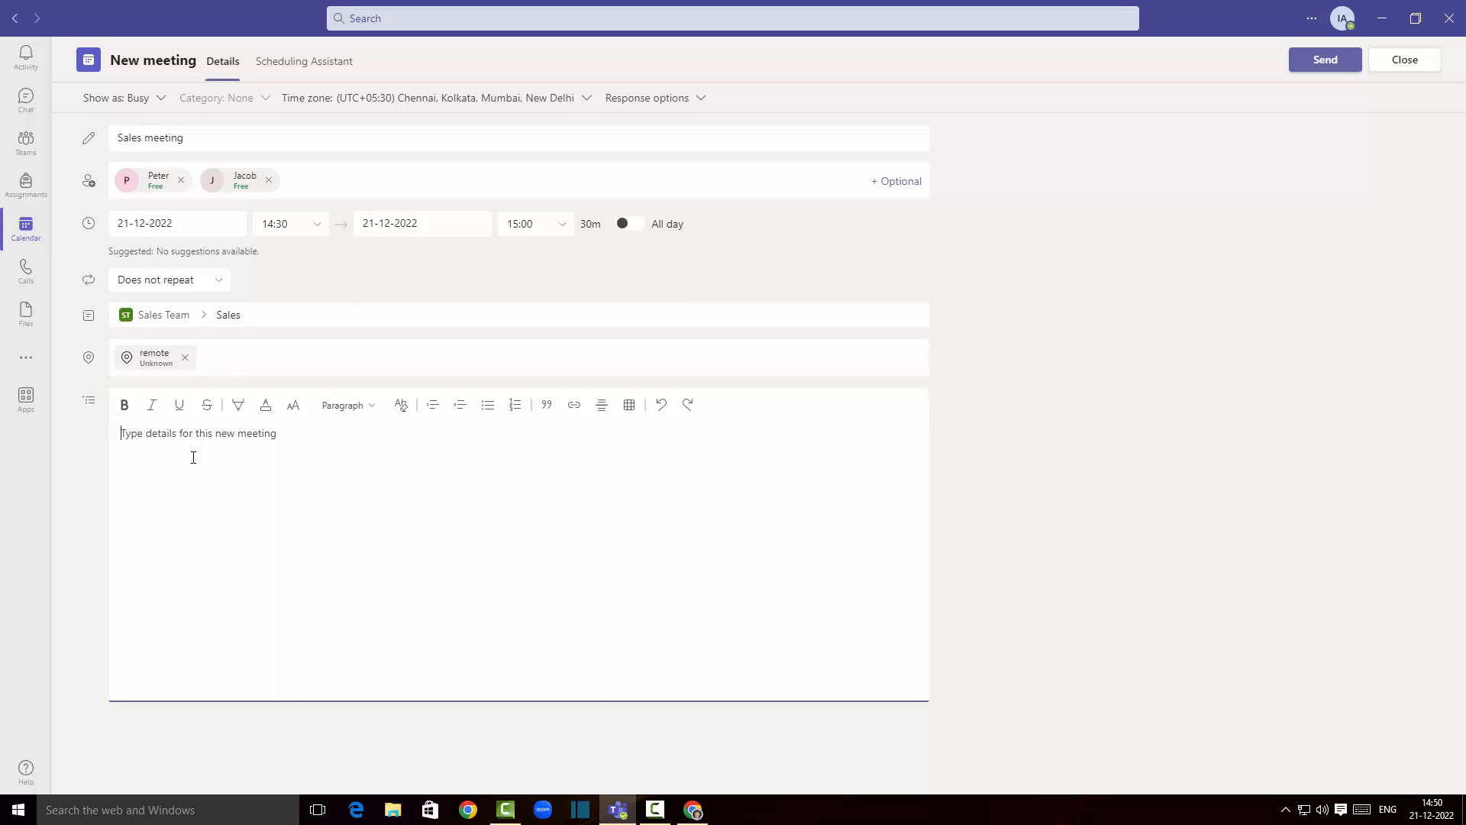
pyautogui.write('Sales meeting for December.')
pyautogui.click(1323, 68)
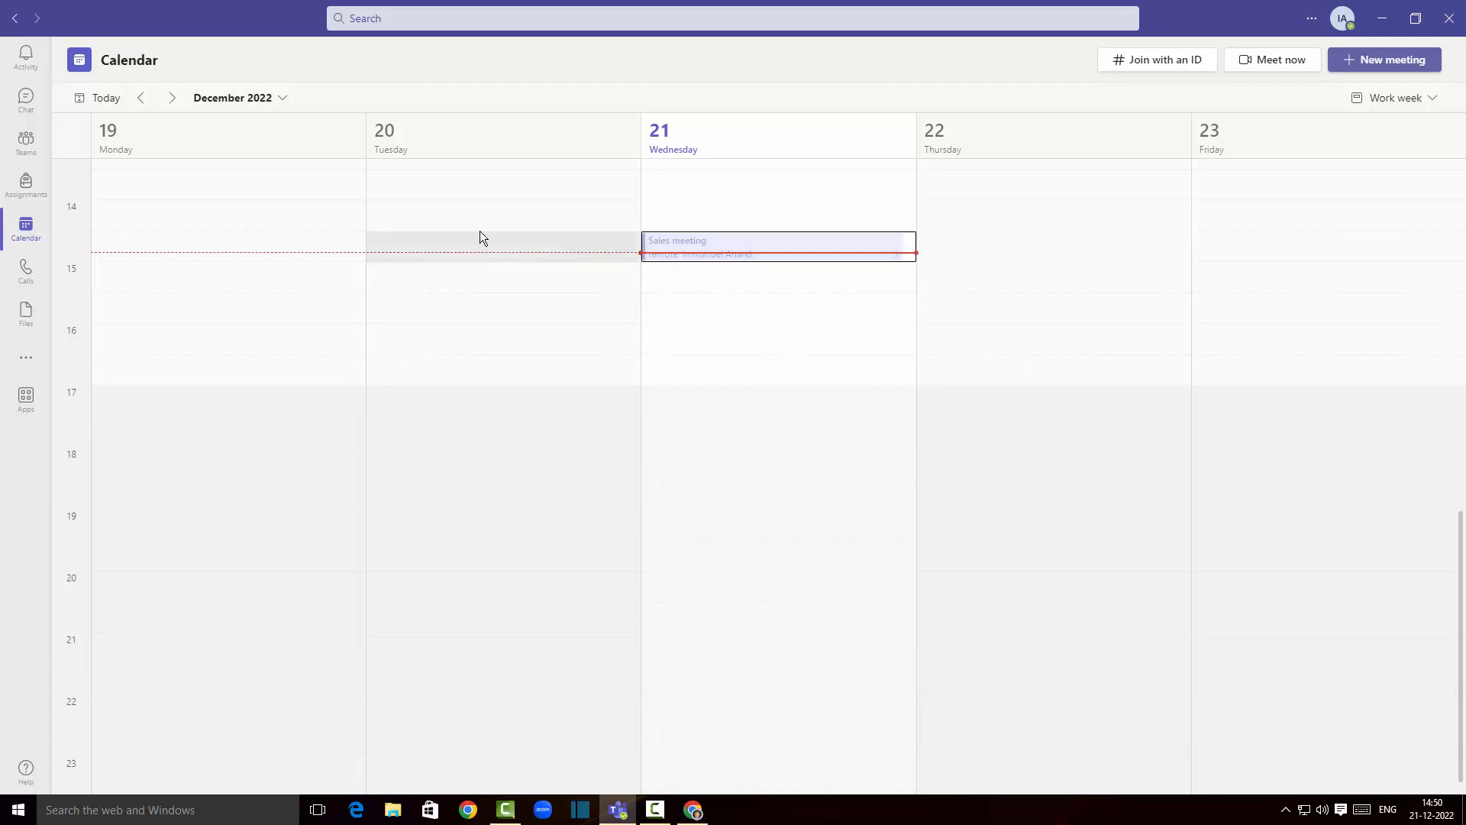
# Step: Check the activity feed for the Sales channel posts and open the channel's meeting options
pyautogui.click(30, 61)
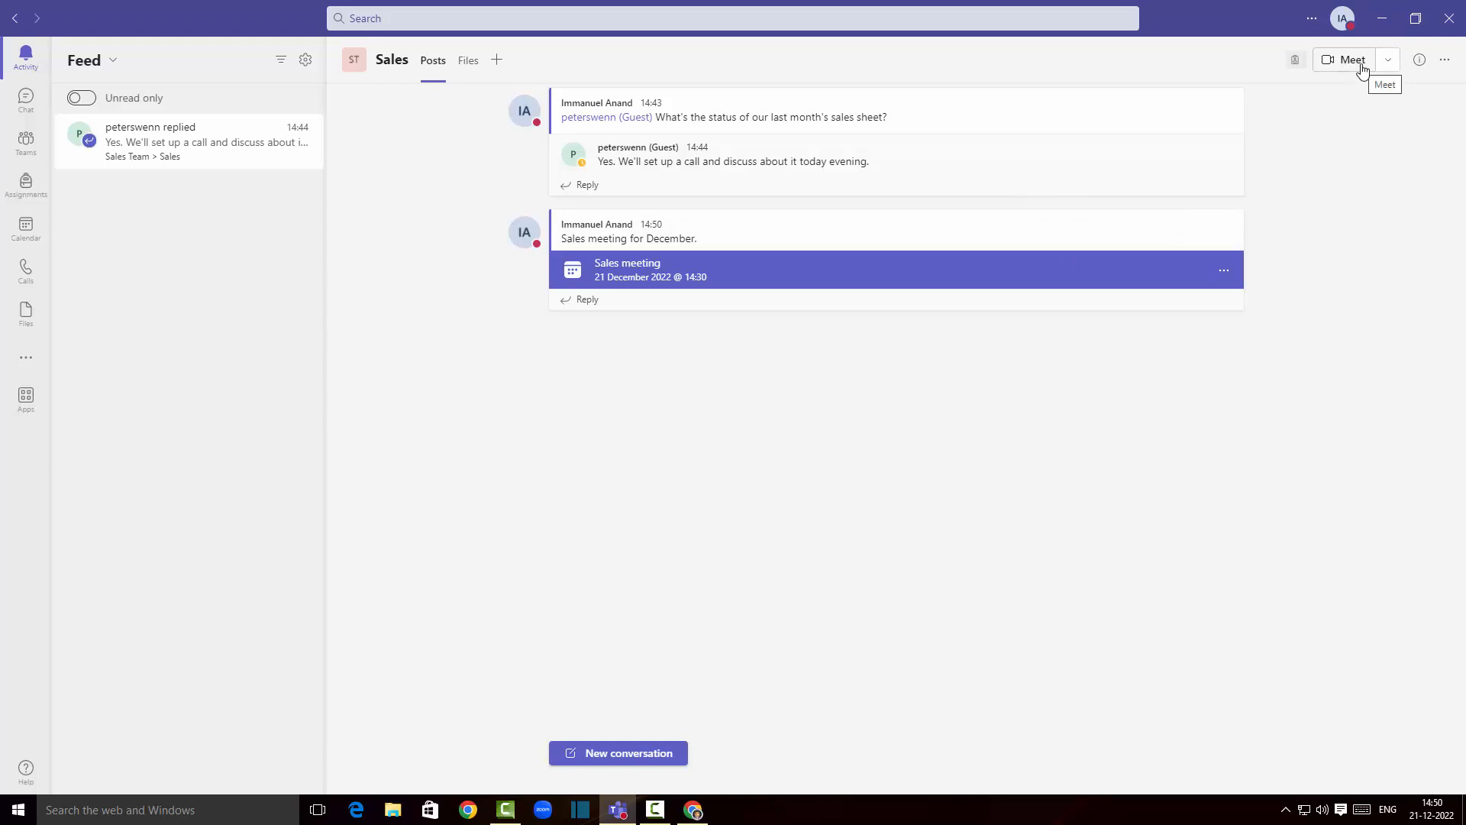
pyautogui.click(1388, 62)
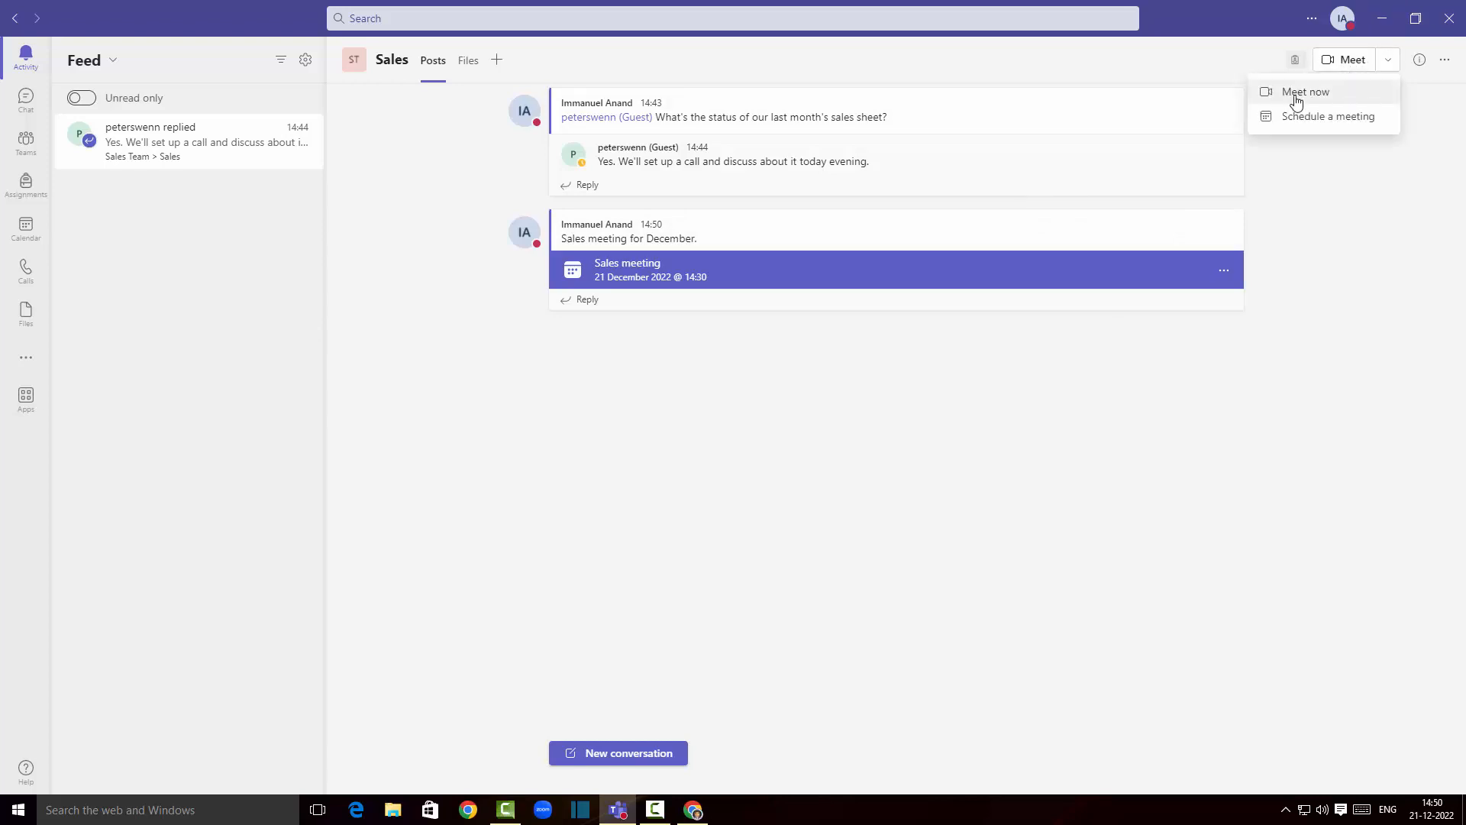